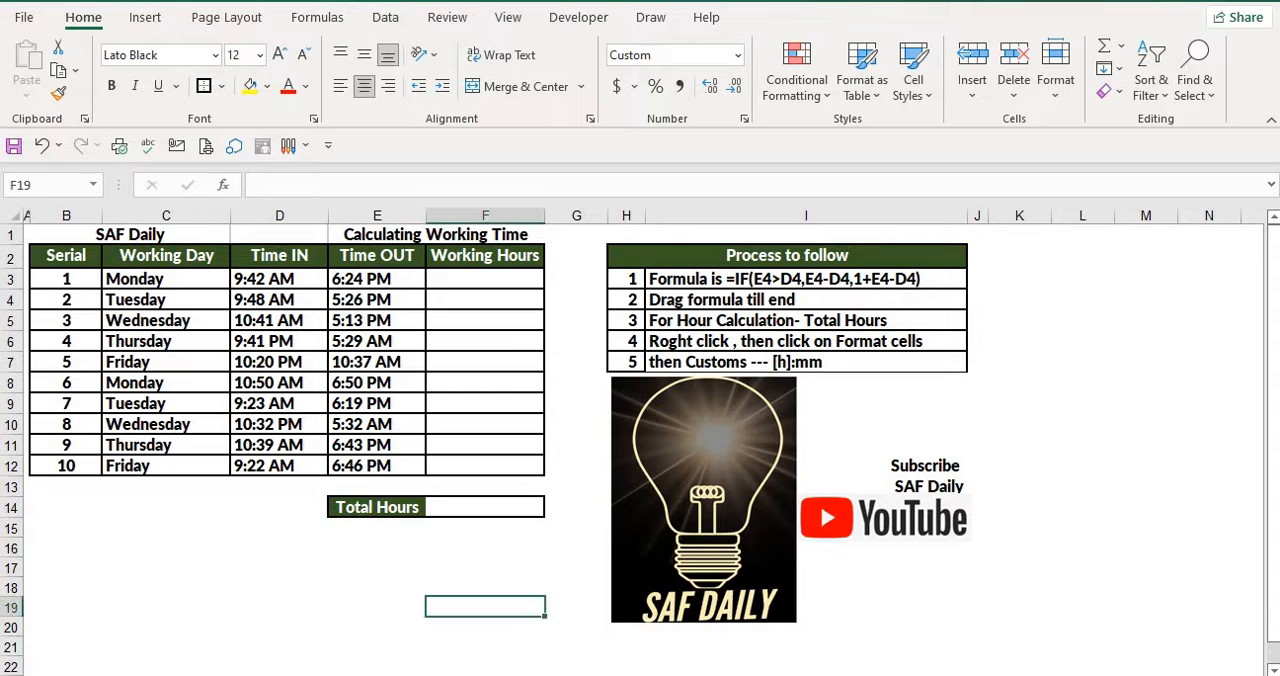
# Examine the time in, time out and date columns on the three timesheet layouts for calculating working time
pyautogui.click(377, 300)
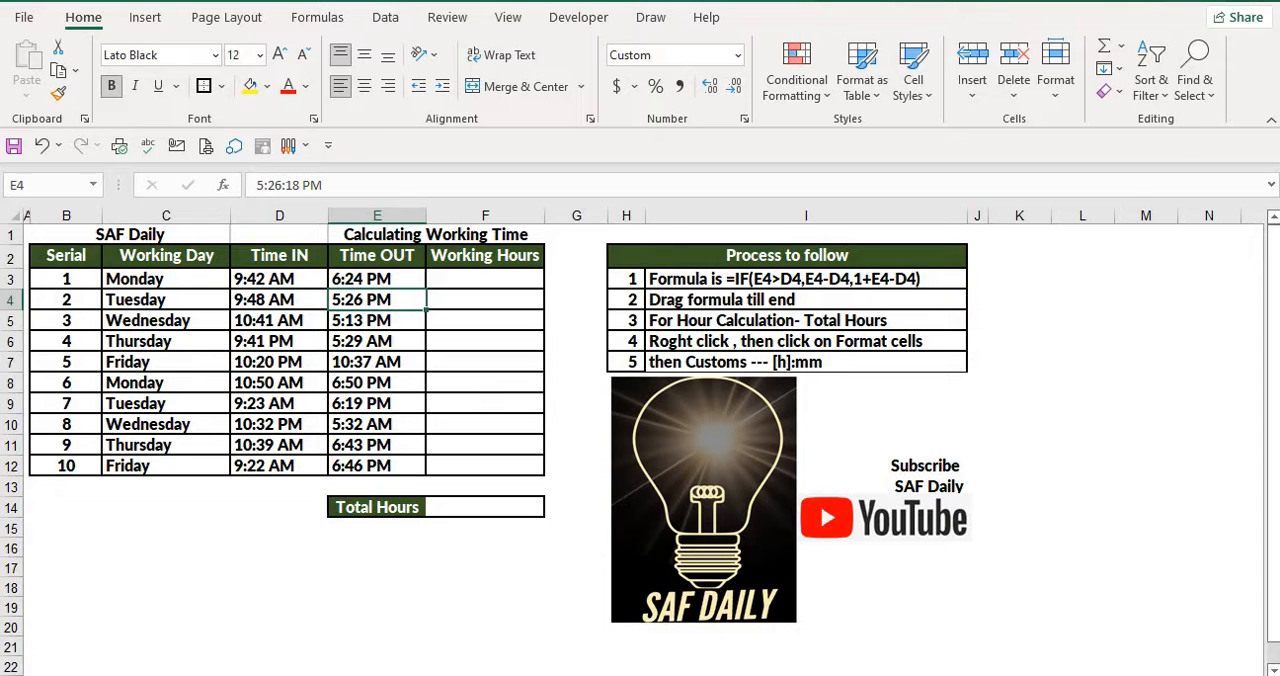
pyautogui.click(485, 321)
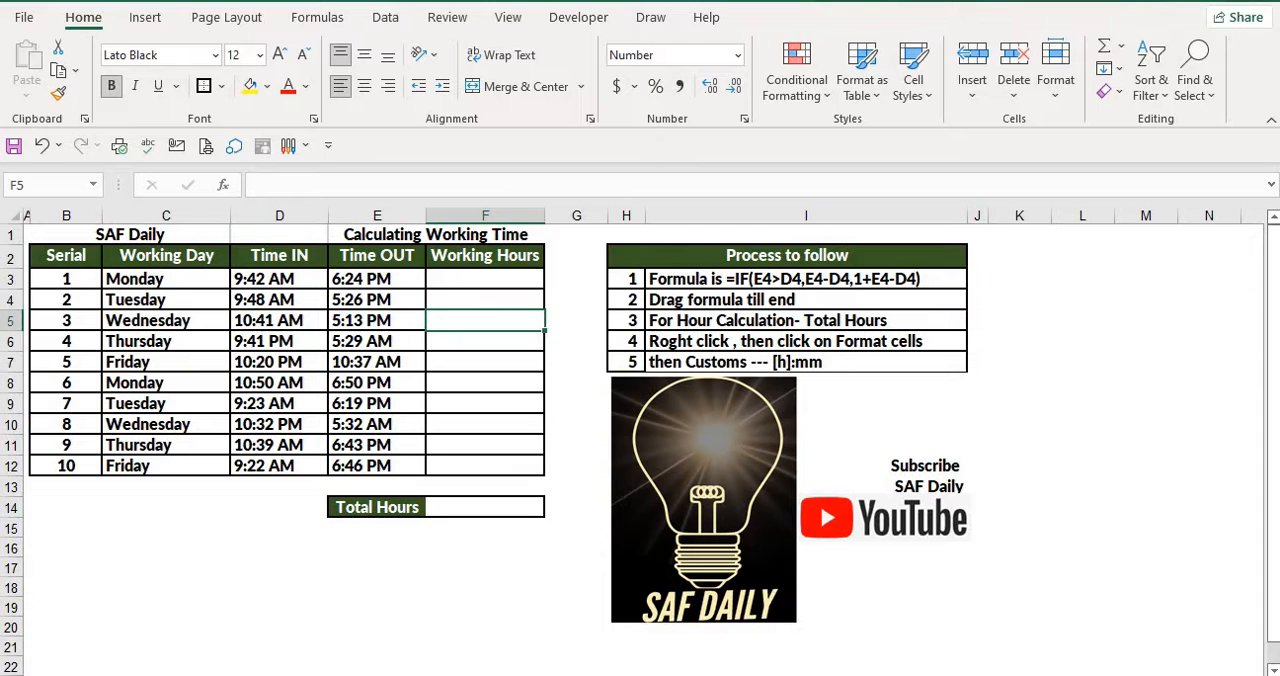
pyautogui.moveTo(150, 320); pyautogui.dragTo(170, 383)
pyautogui.moveTo(279, 280); pyautogui.dragTo(279, 341)
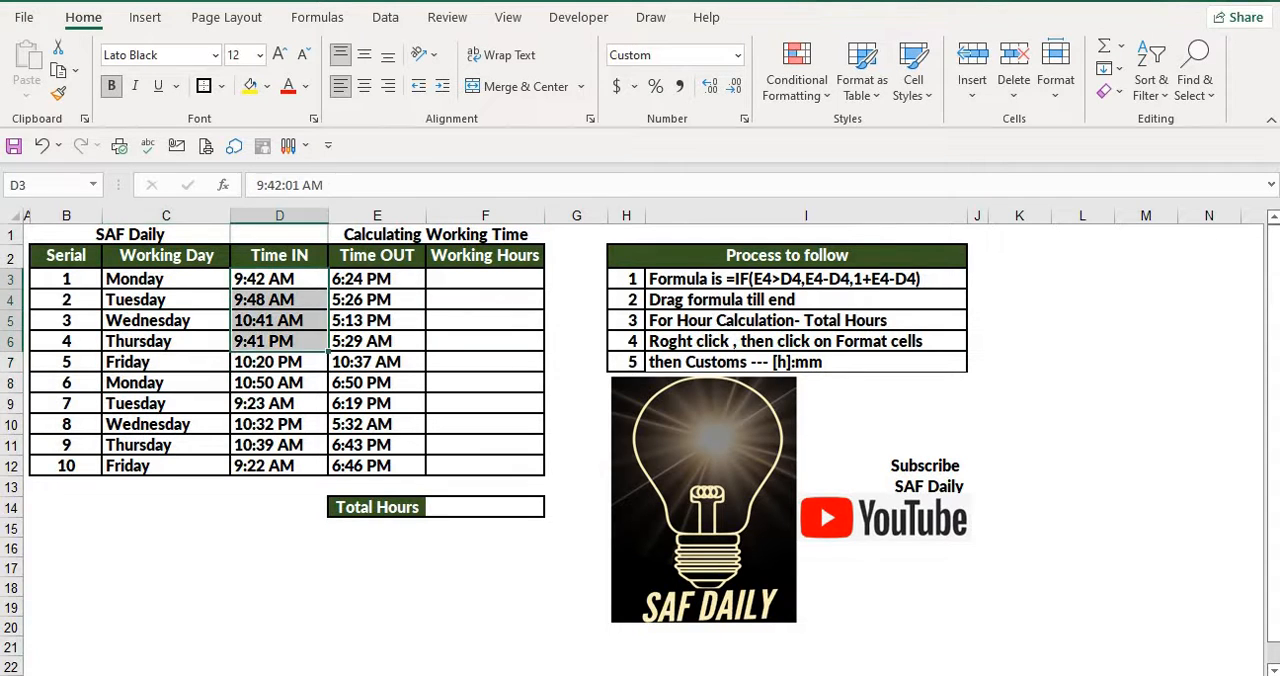
pyautogui.moveTo(377, 300); pyautogui.dragTo(377, 363)
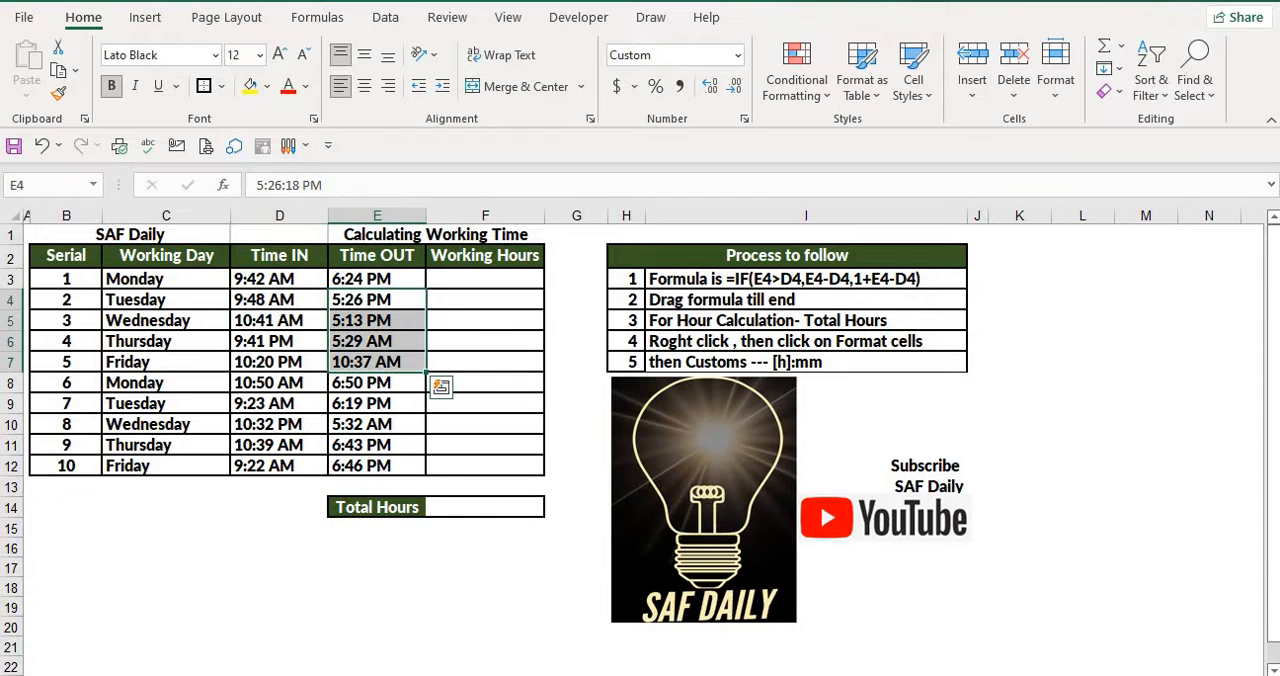
pyautogui.click(485, 321)
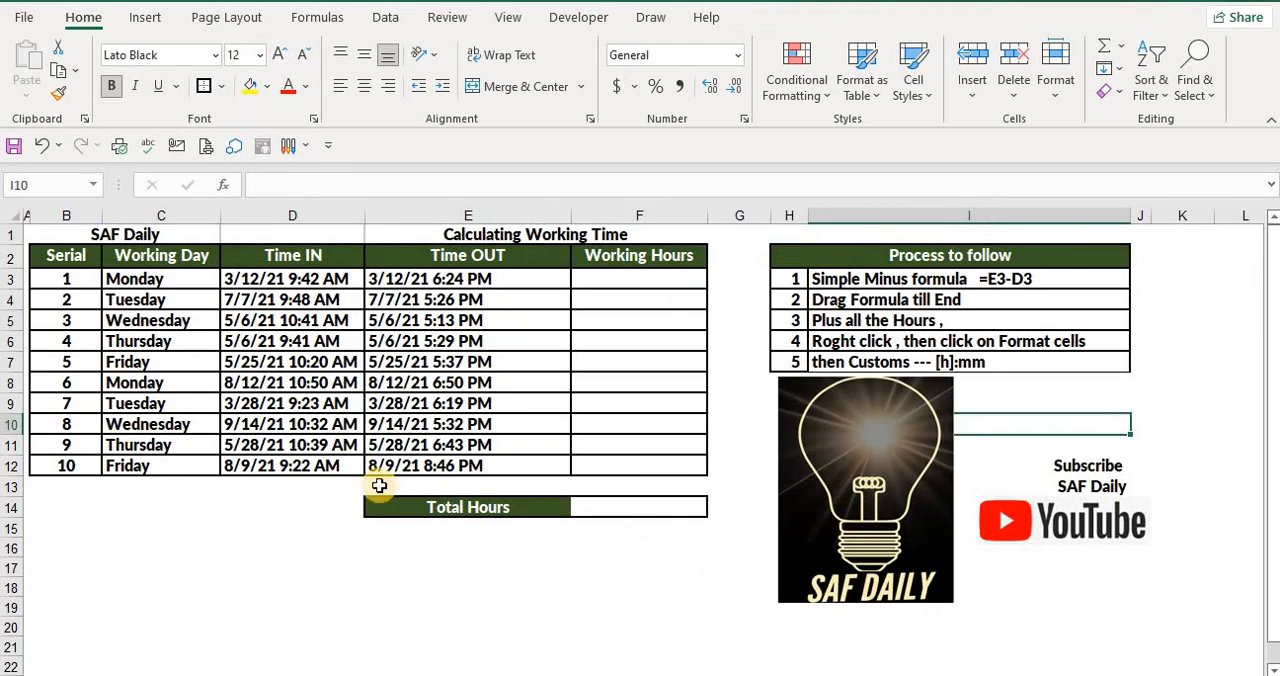
pyautogui.click(298, 322)
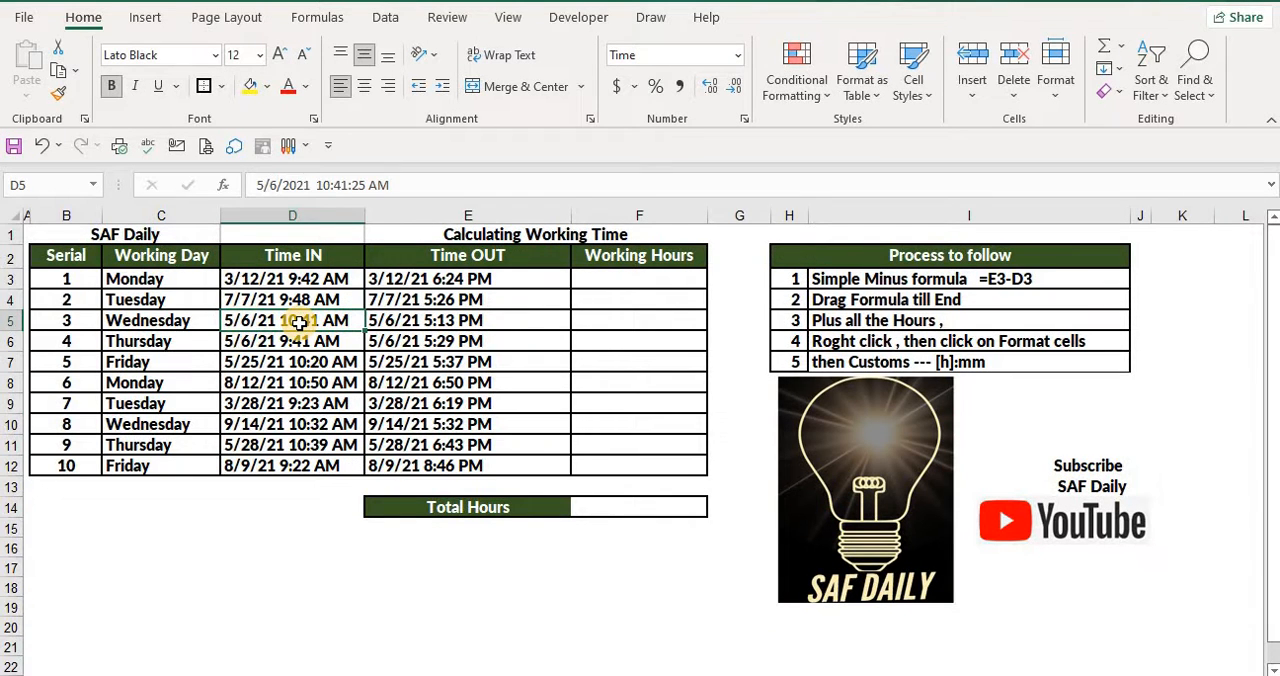
pyautogui.click(474, 318)
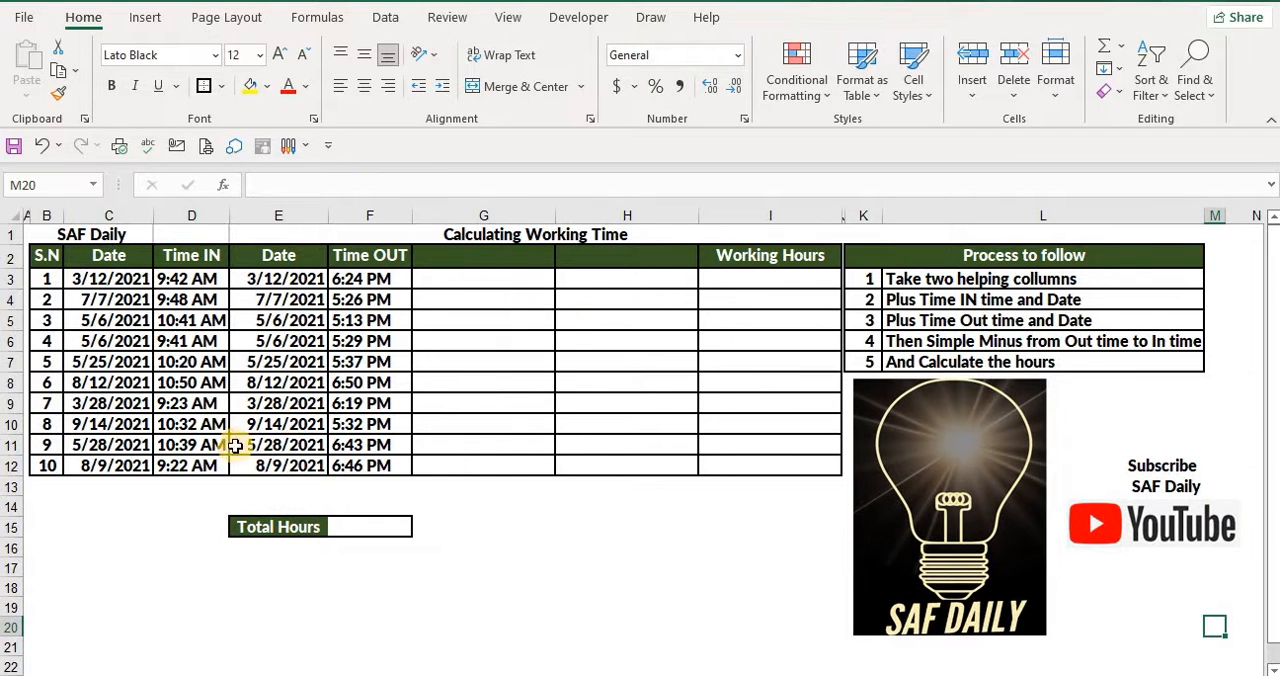
pyautogui.moveTo(108, 299); pyautogui.dragTo(110, 363)
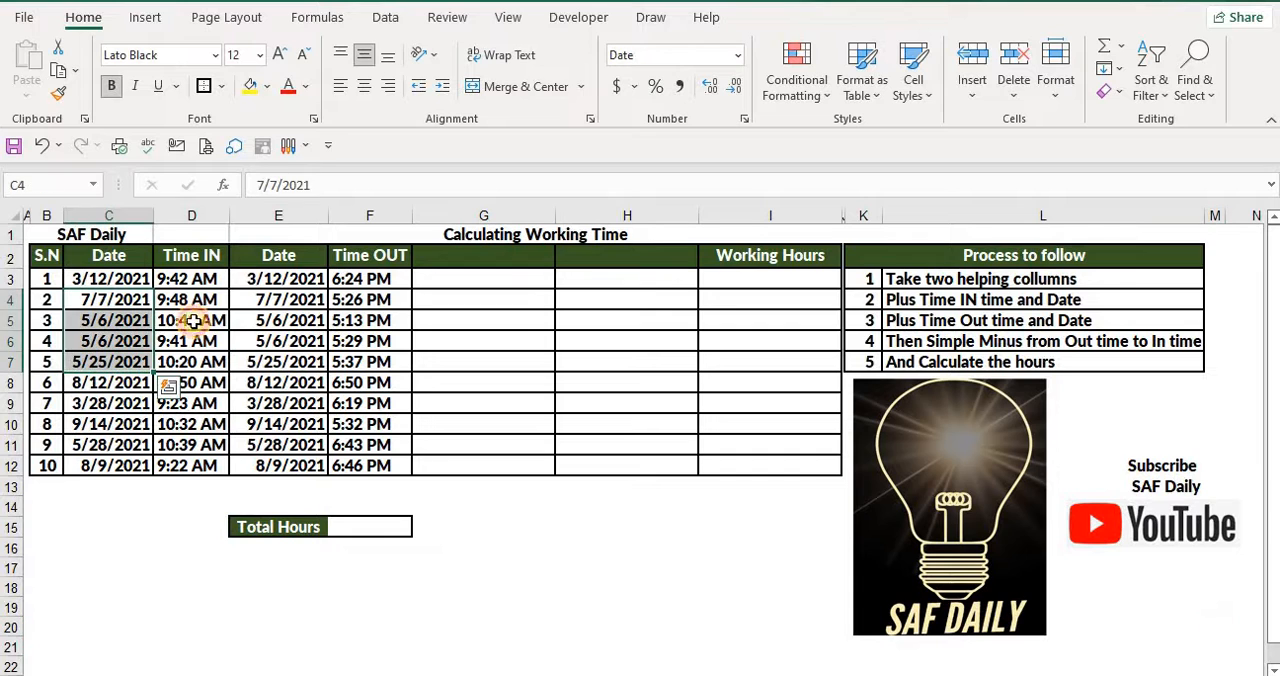
pyautogui.moveTo(193, 304); pyautogui.dragTo(206, 345)
pyautogui.moveTo(290, 320); pyautogui.dragTo(290, 355)
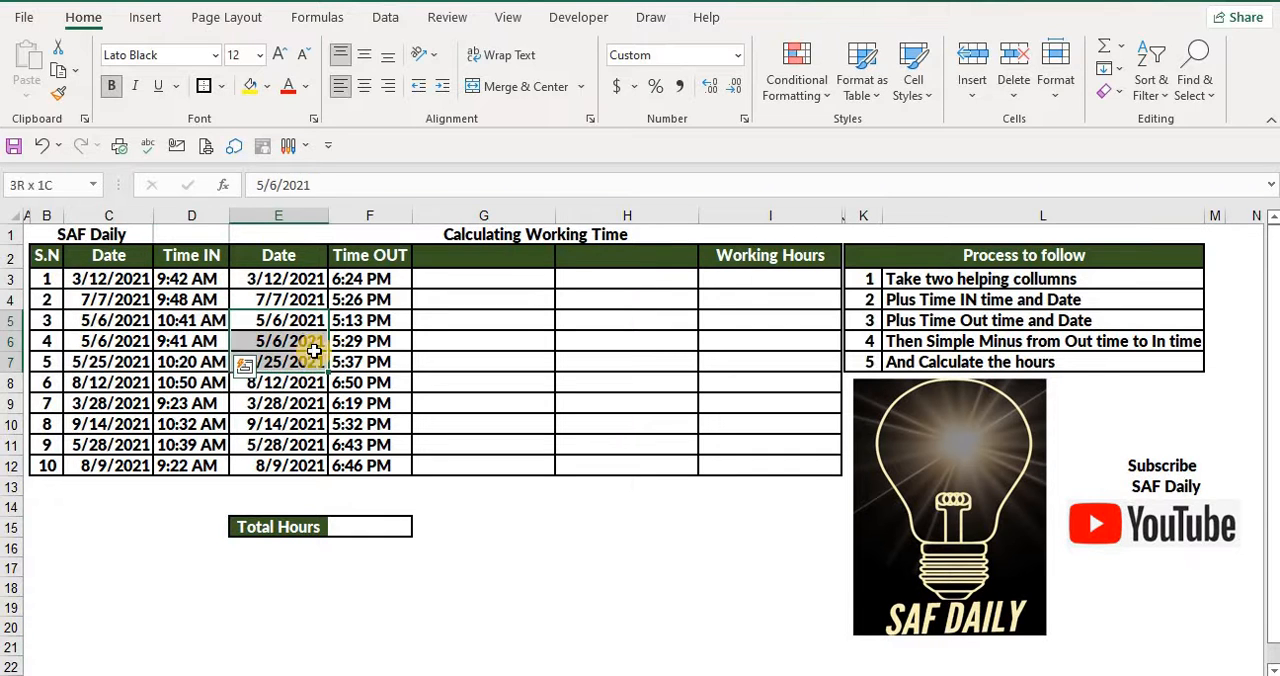
pyautogui.moveTo(360, 299); pyautogui.dragTo(368, 352)
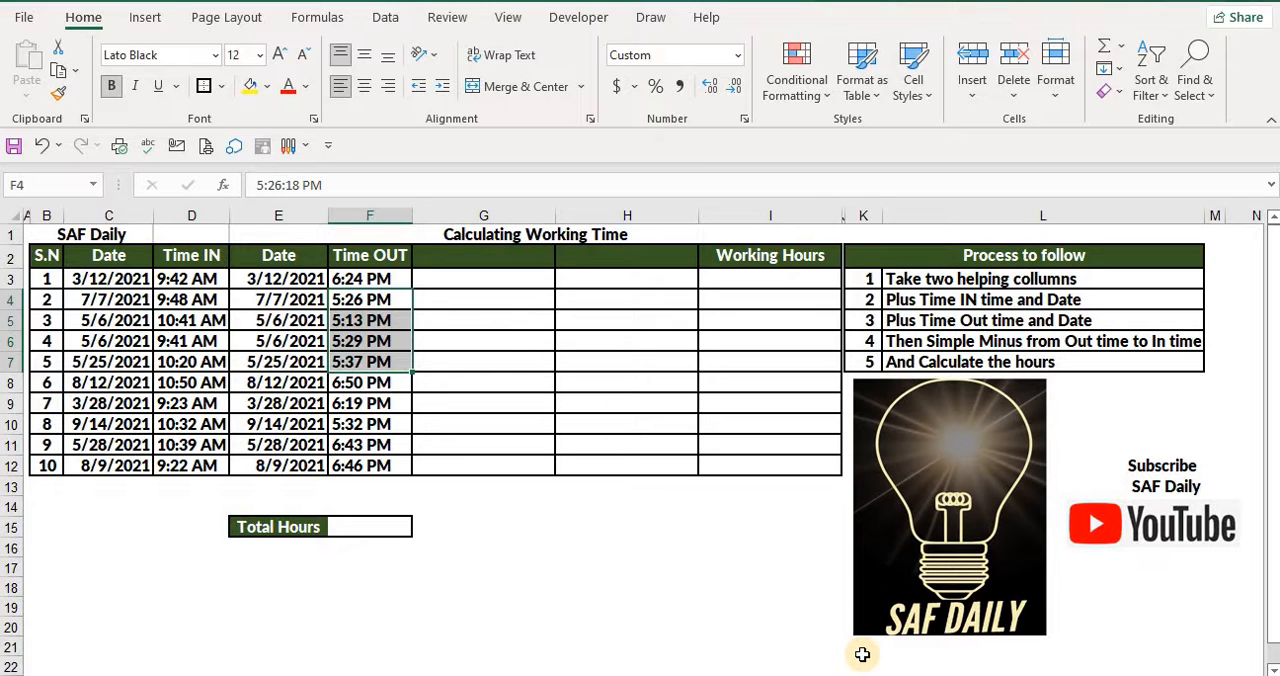
pyautogui.click(474, 400)
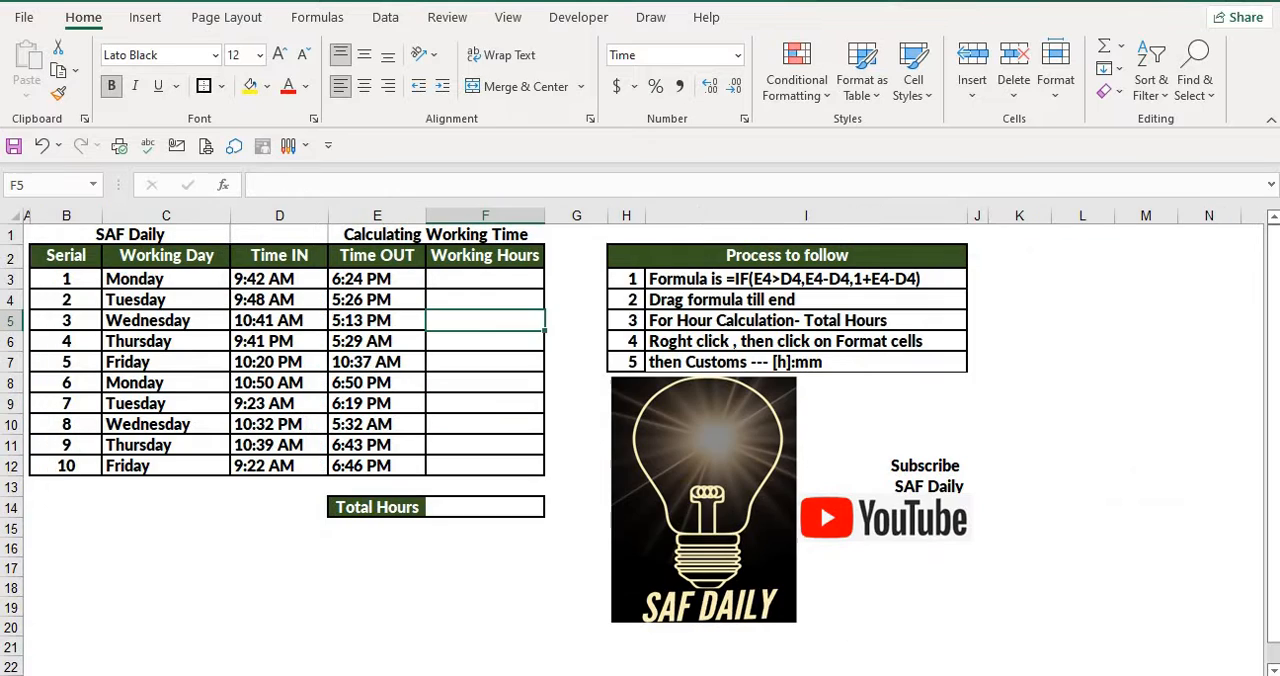
pyautogui.click(404, 590)
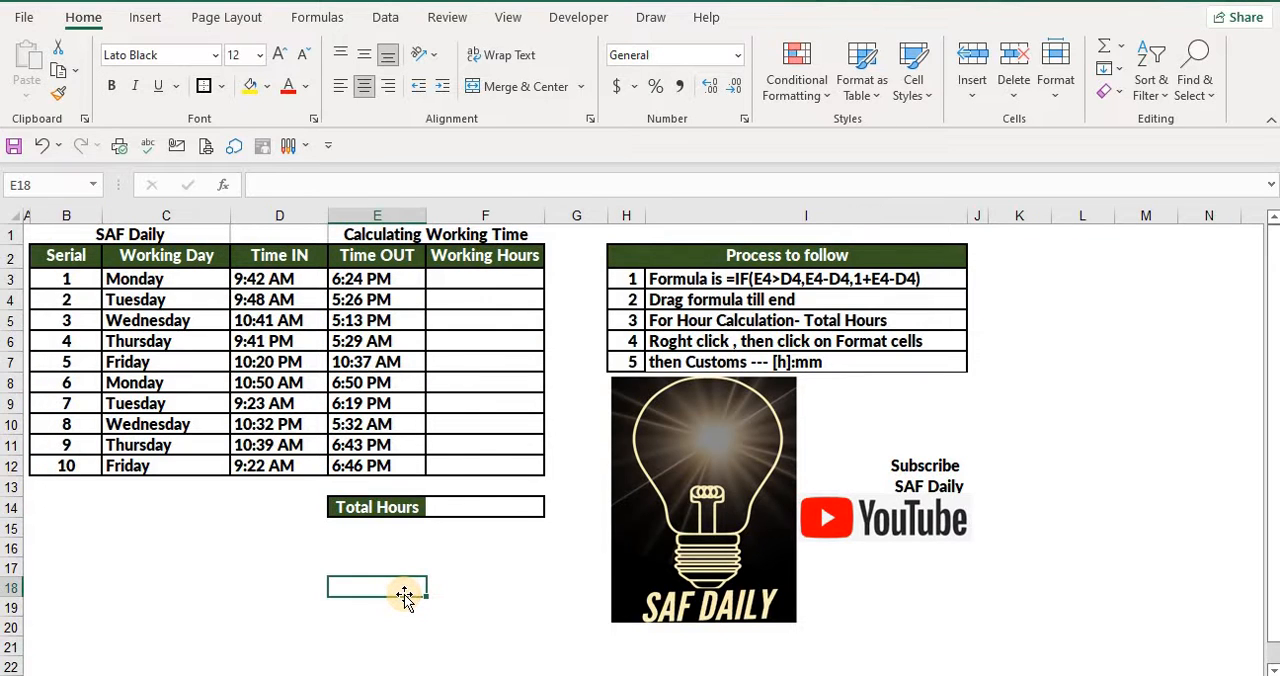
# Enter the formula =E3-D3 in cell F3 to calculate Monday's working hours
pyautogui.click(463, 280)
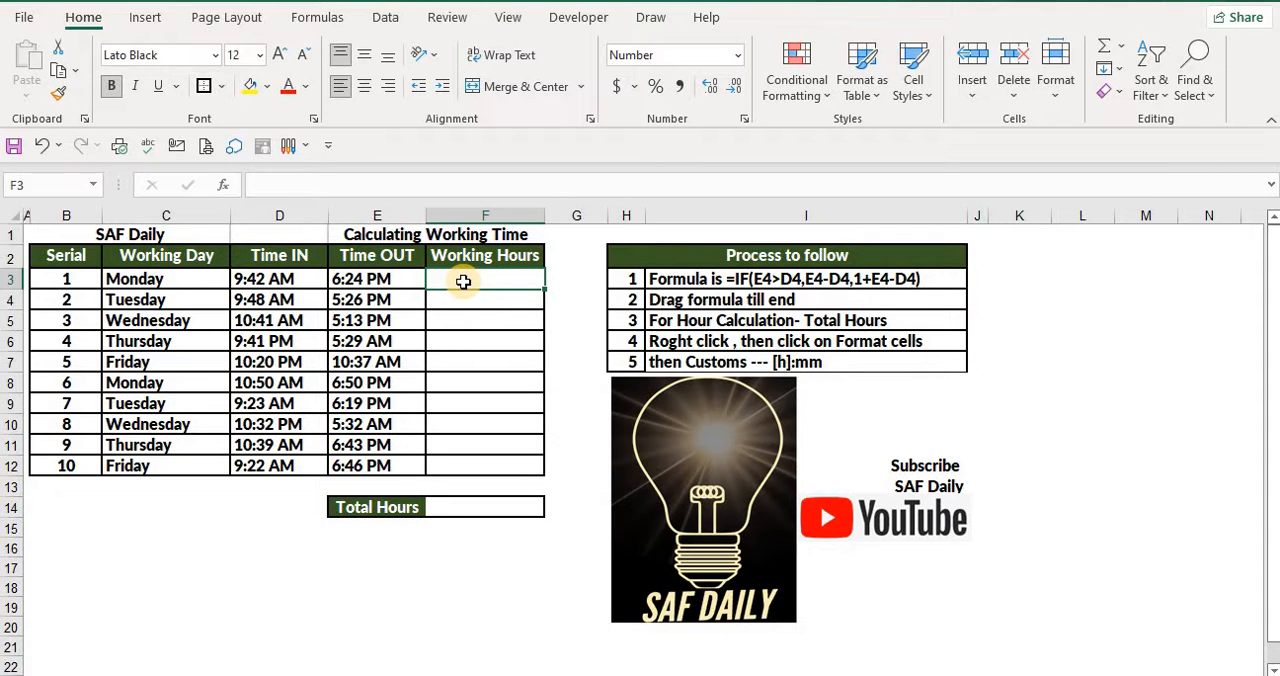
pyautogui.write('=')
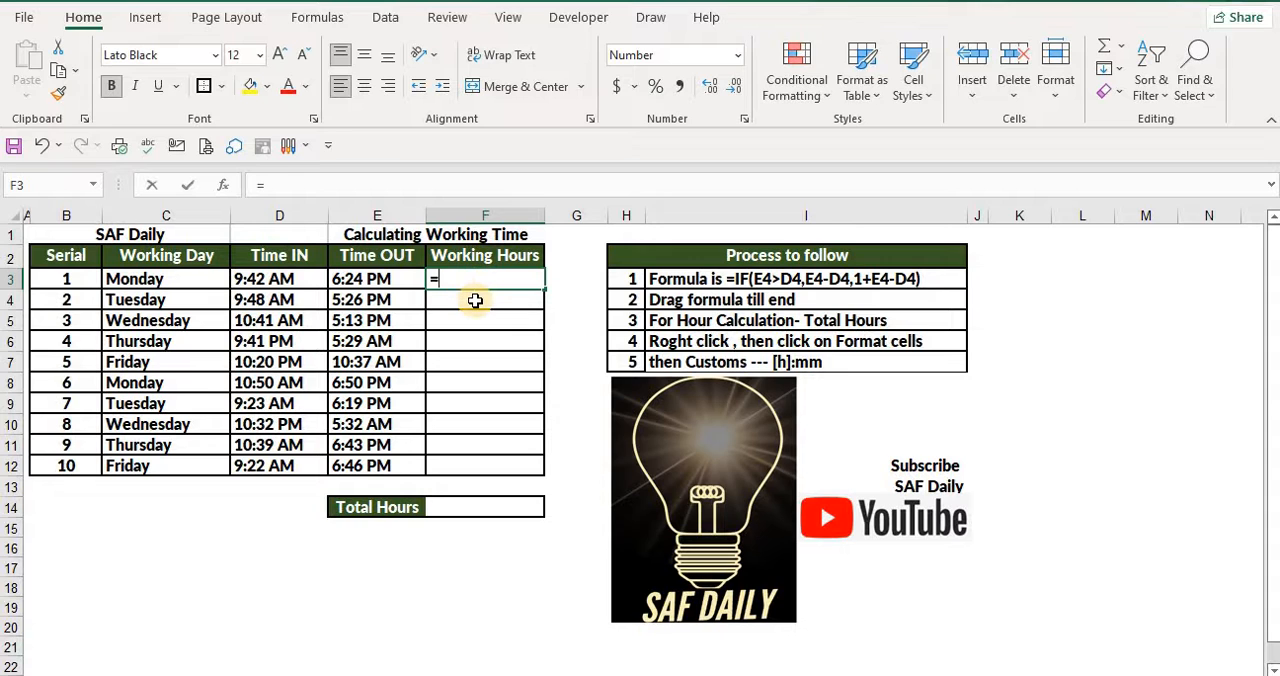
pyautogui.click(376, 282)
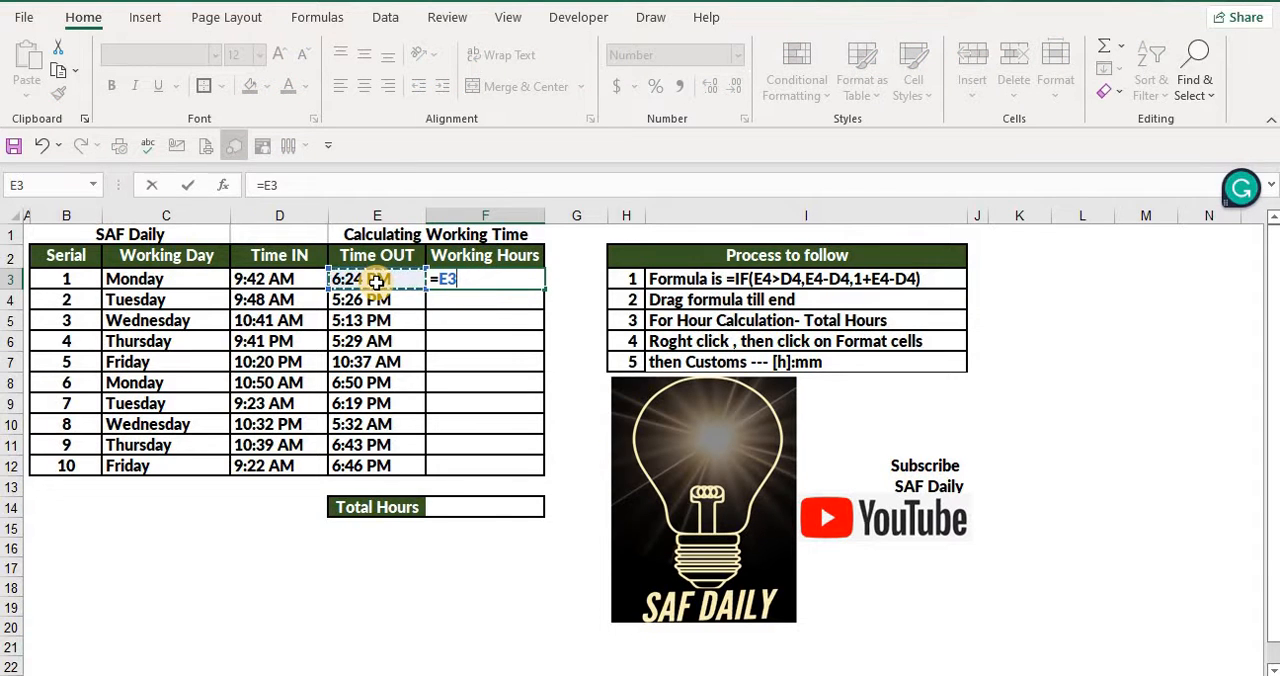
pyautogui.write('-')
pyautogui.click(296, 281)
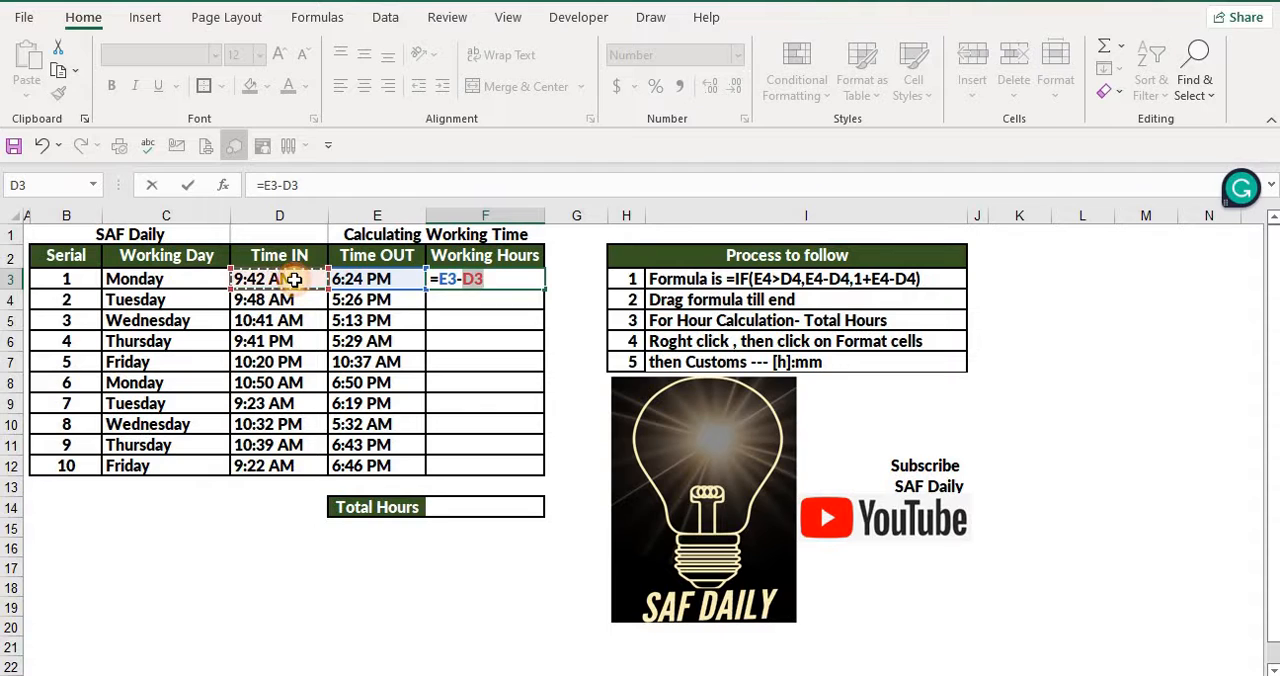
pyautogui.press('Return')
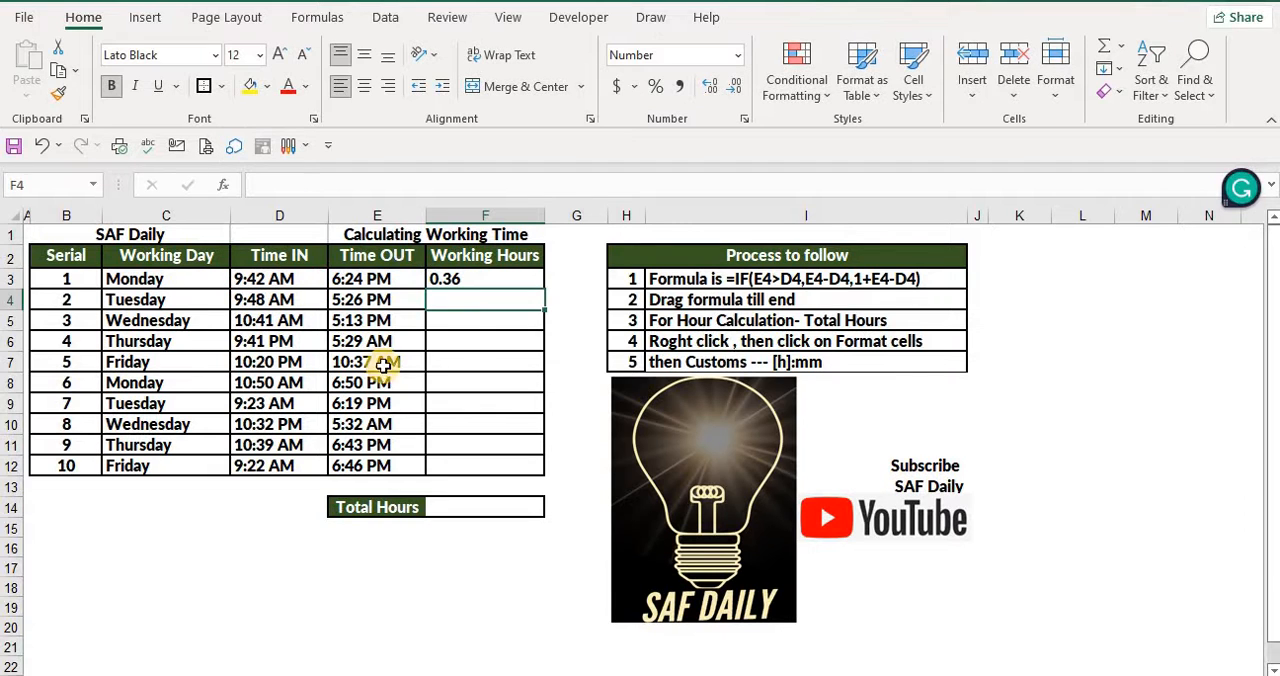
# Format F3 with the 13:30 time format and fill its formula down to F5
pyautogui.click(446, 281)
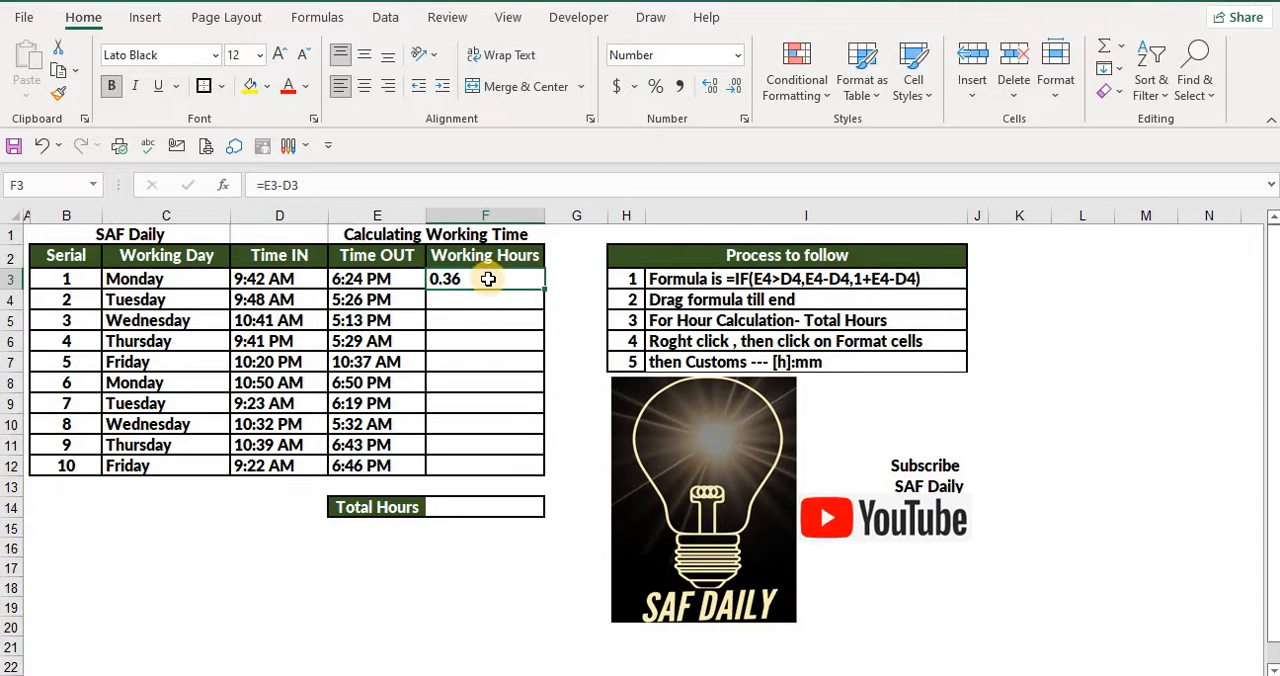
pyautogui.rightClick(476, 282)
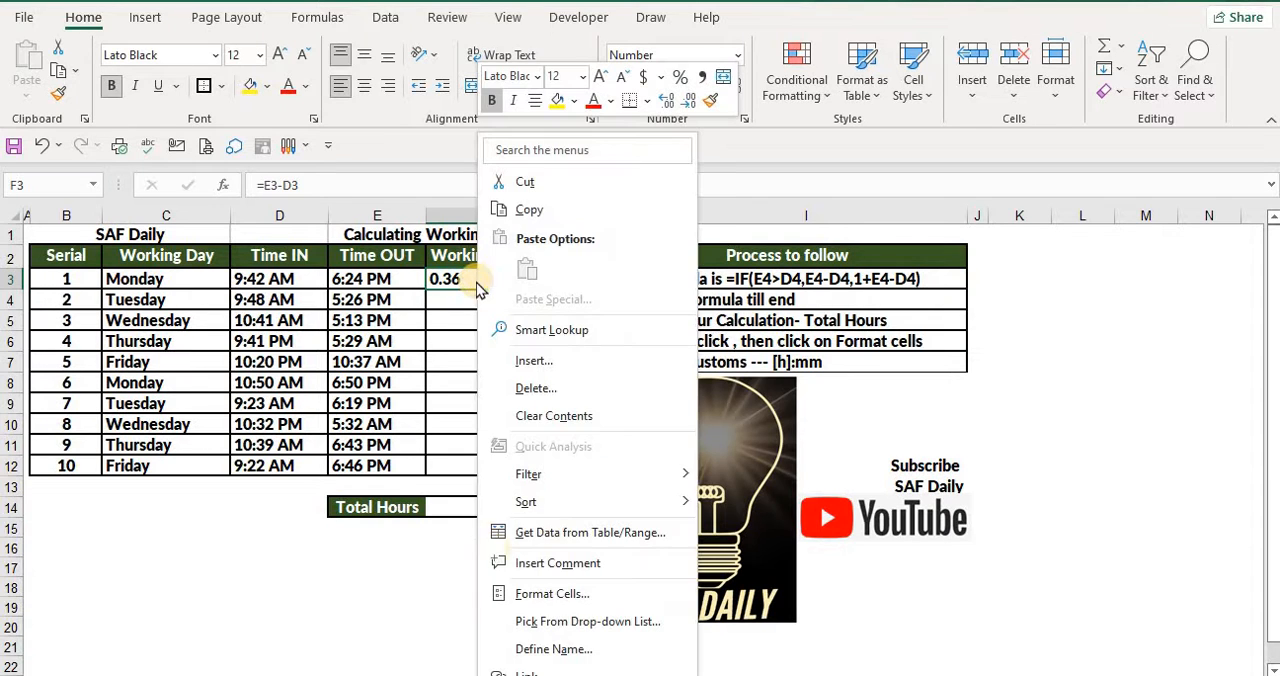
pyautogui.click(550, 594)
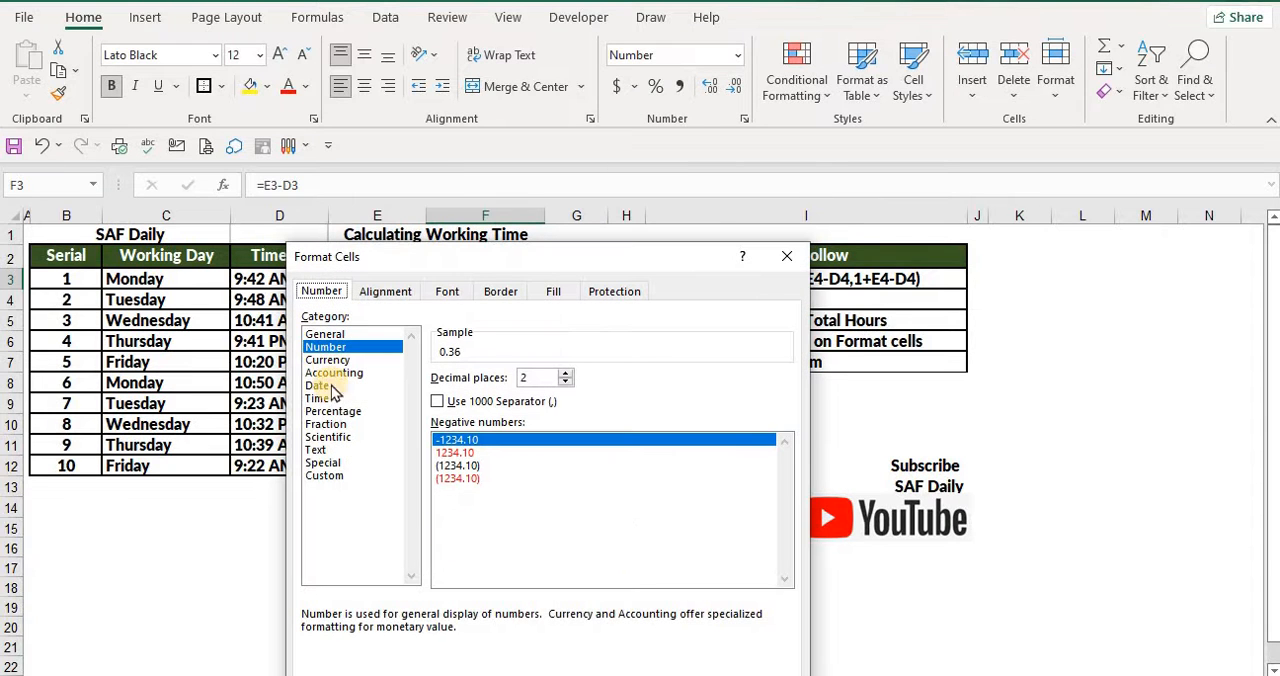
pyautogui.click(318, 398)
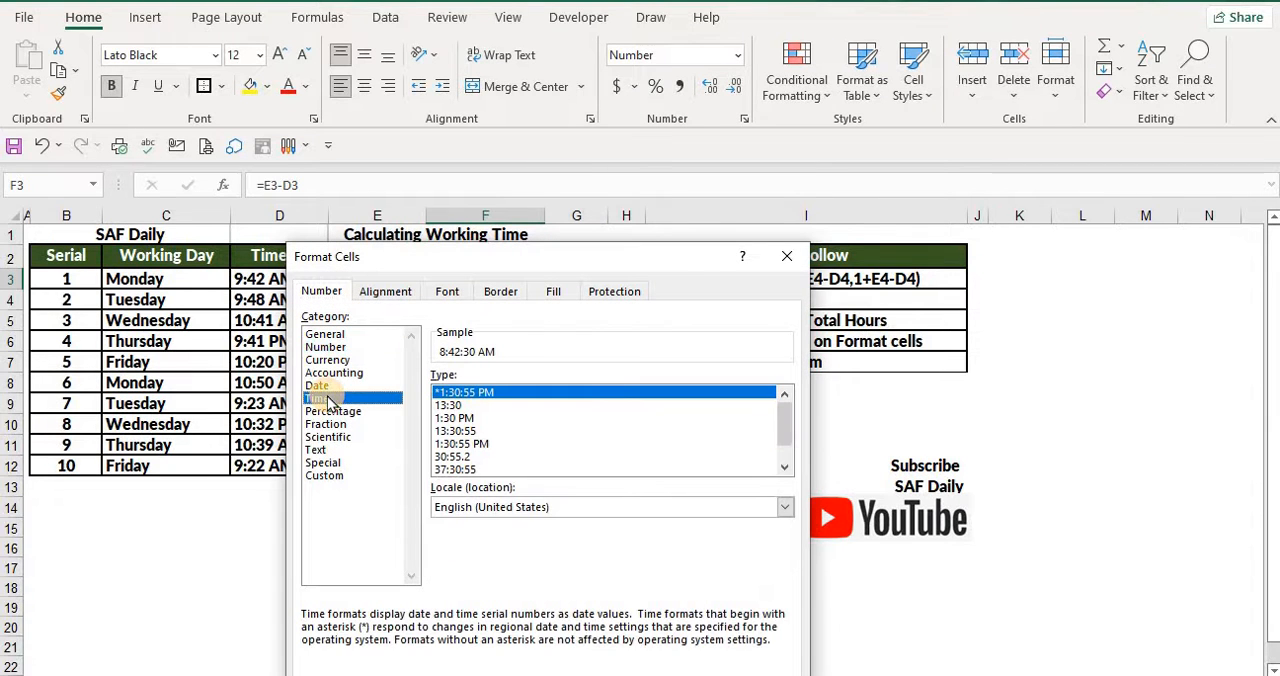
pyautogui.doubleClick(455, 405)
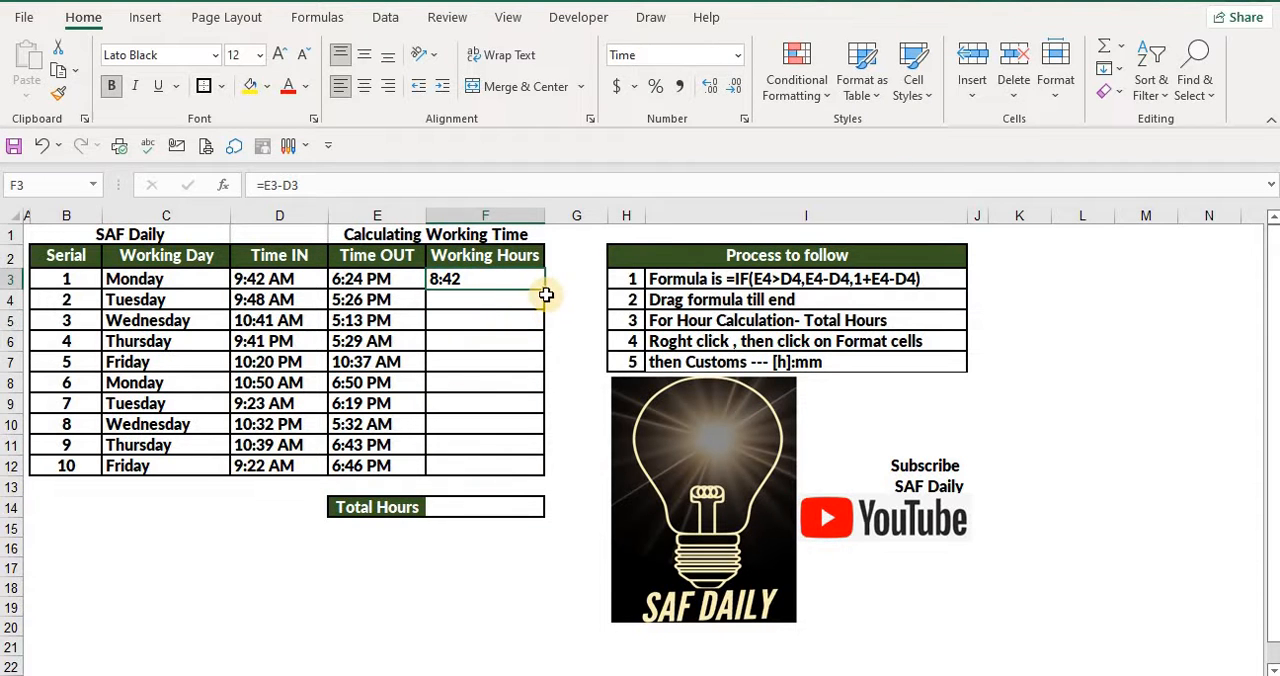
pyautogui.moveTo(545, 294); pyautogui.dragTo(541, 330)
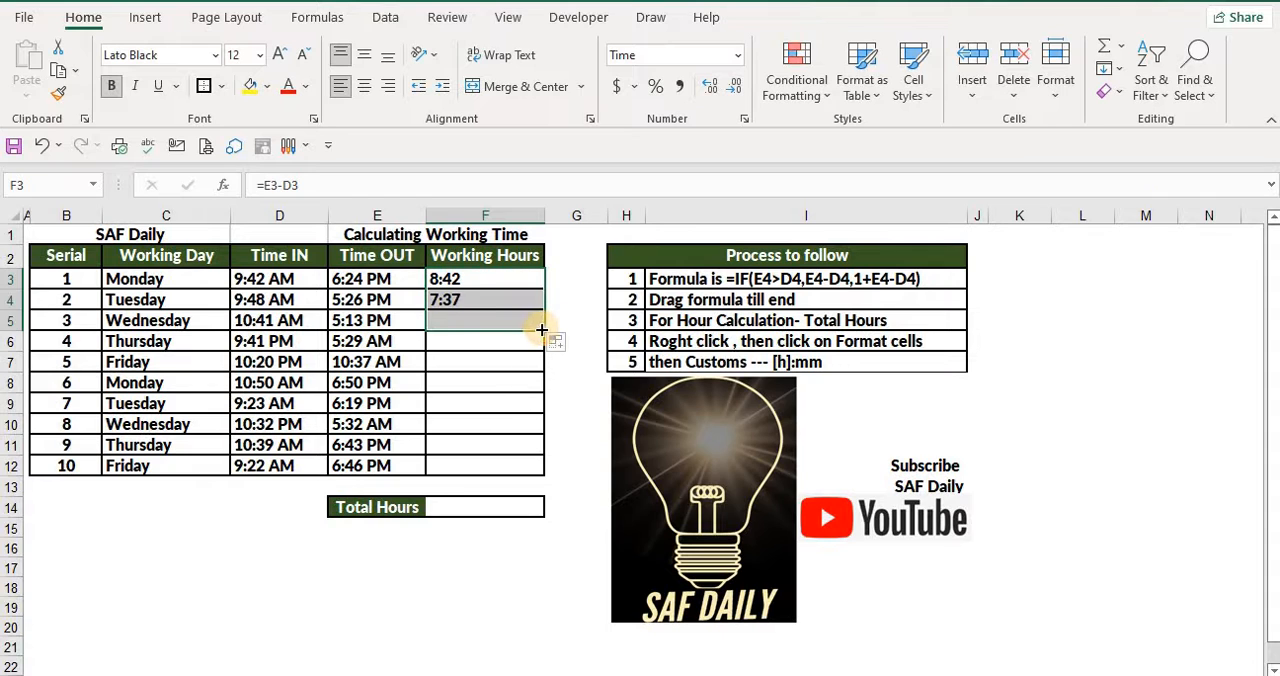
# Check Monday's time in and time out entries and the Working Hours formulas in F3 to F5
pyautogui.click(275, 283)
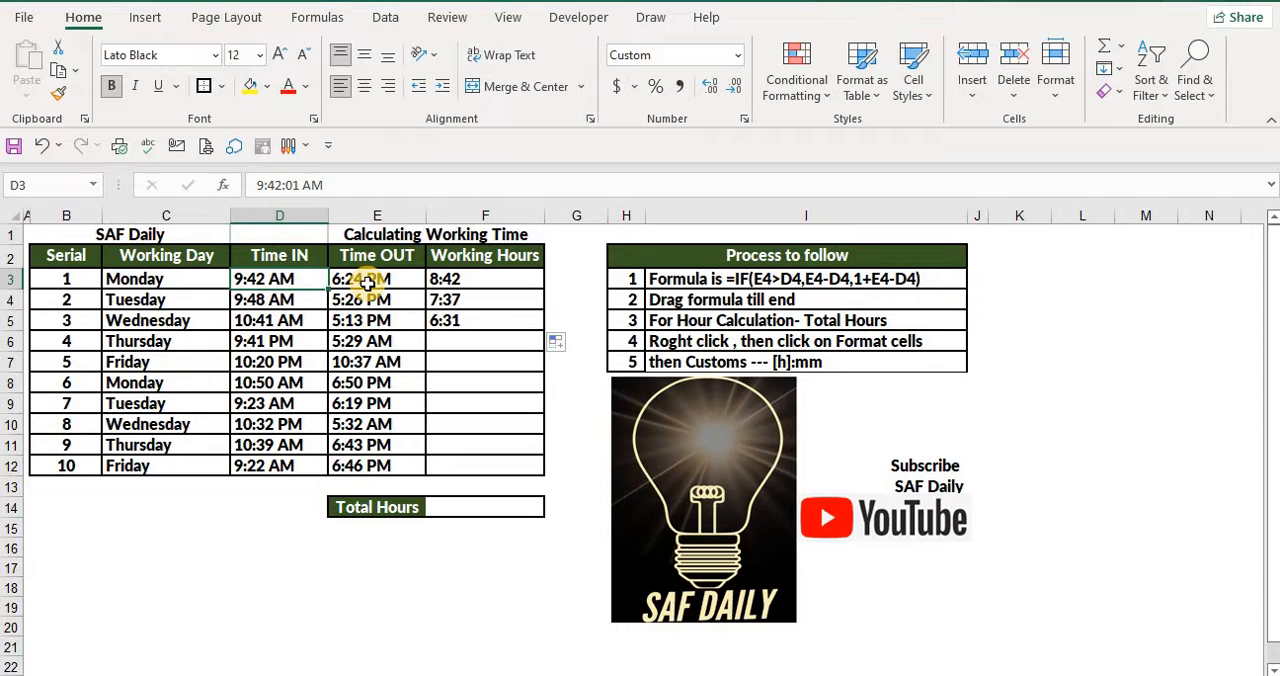
pyautogui.click(368, 284)
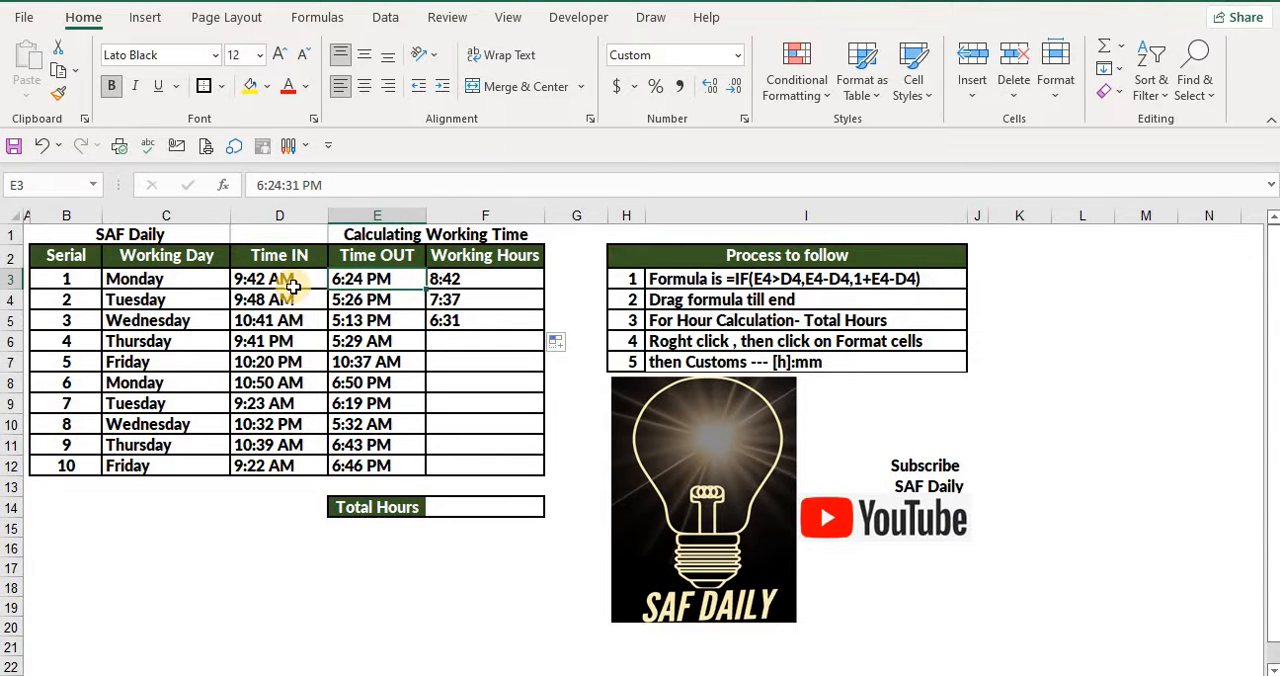
pyautogui.click(291, 284)
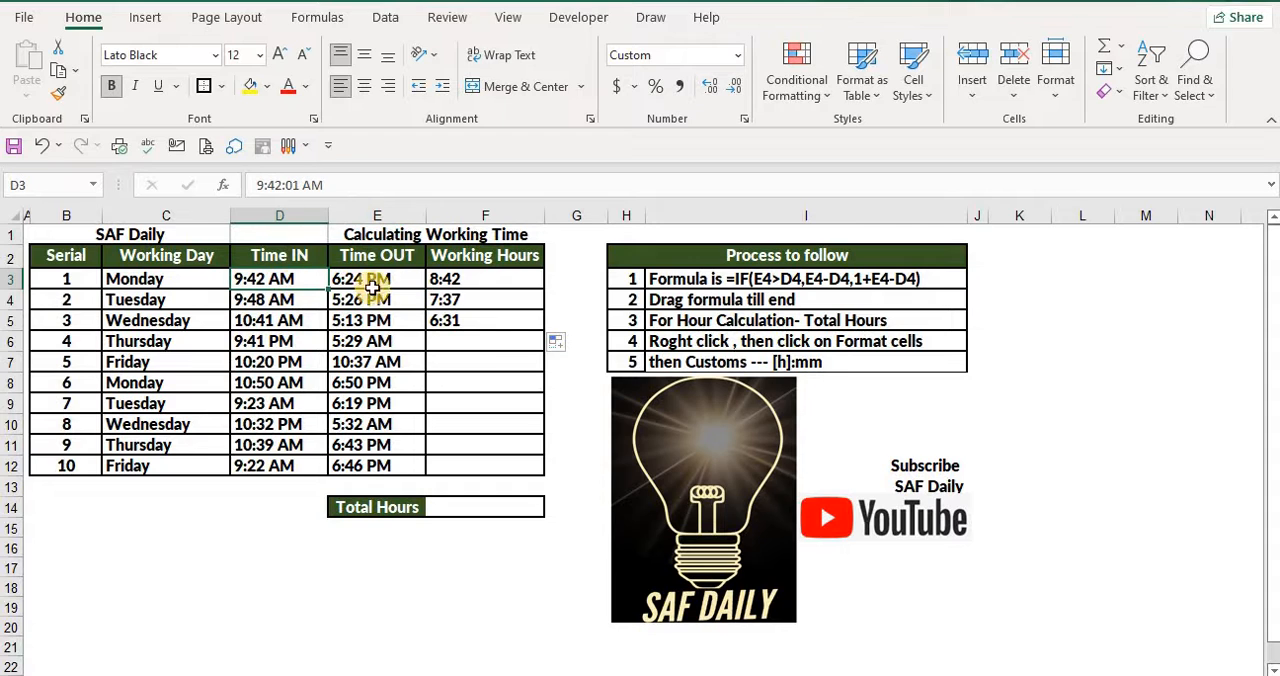
pyautogui.click(465, 285)
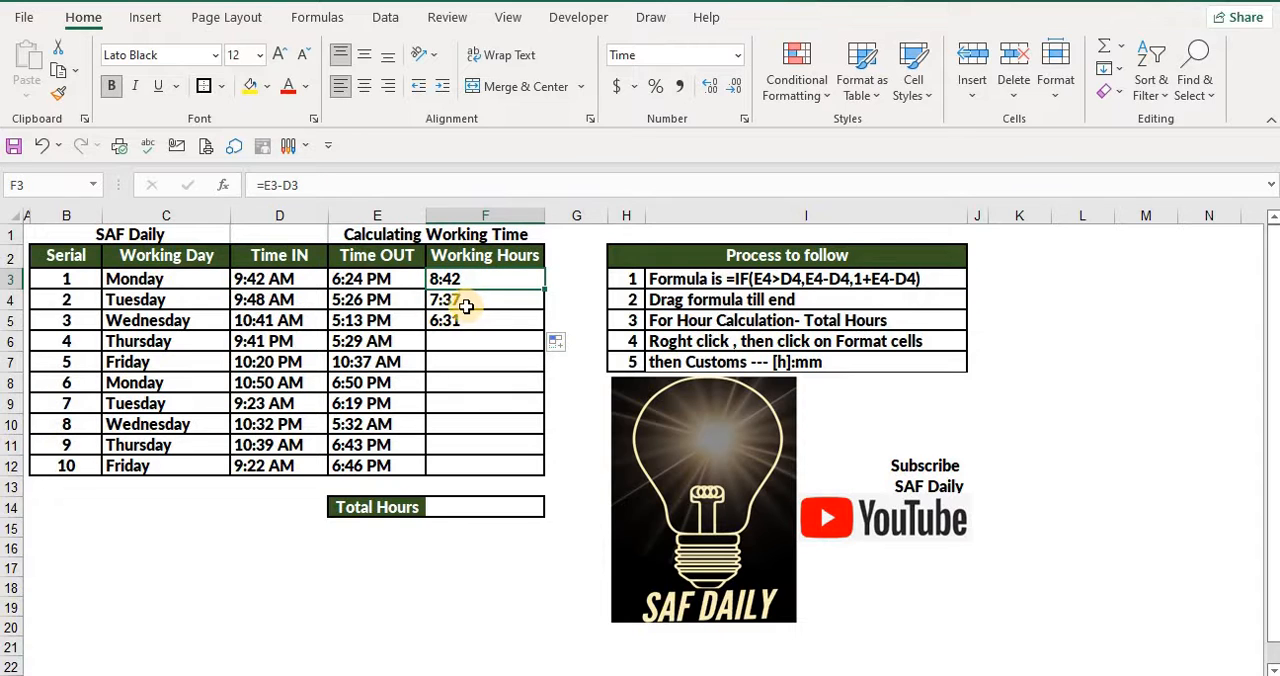
pyautogui.click(477, 300)
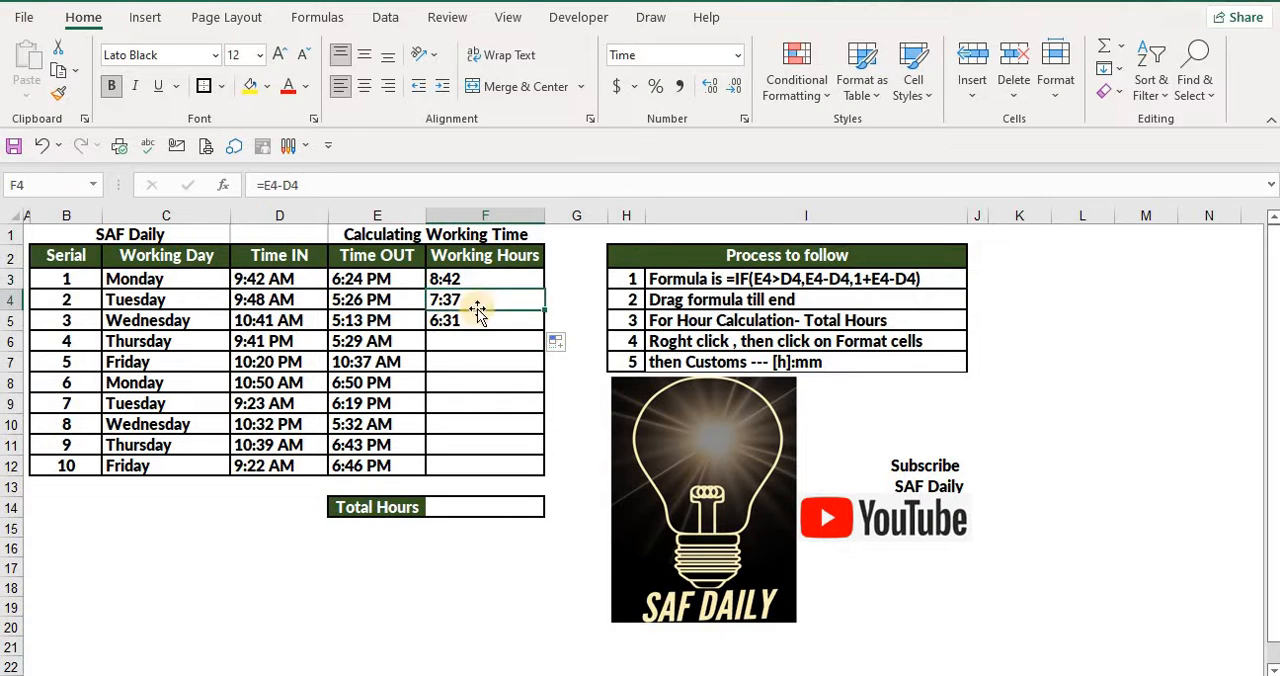
pyautogui.click(478, 323)
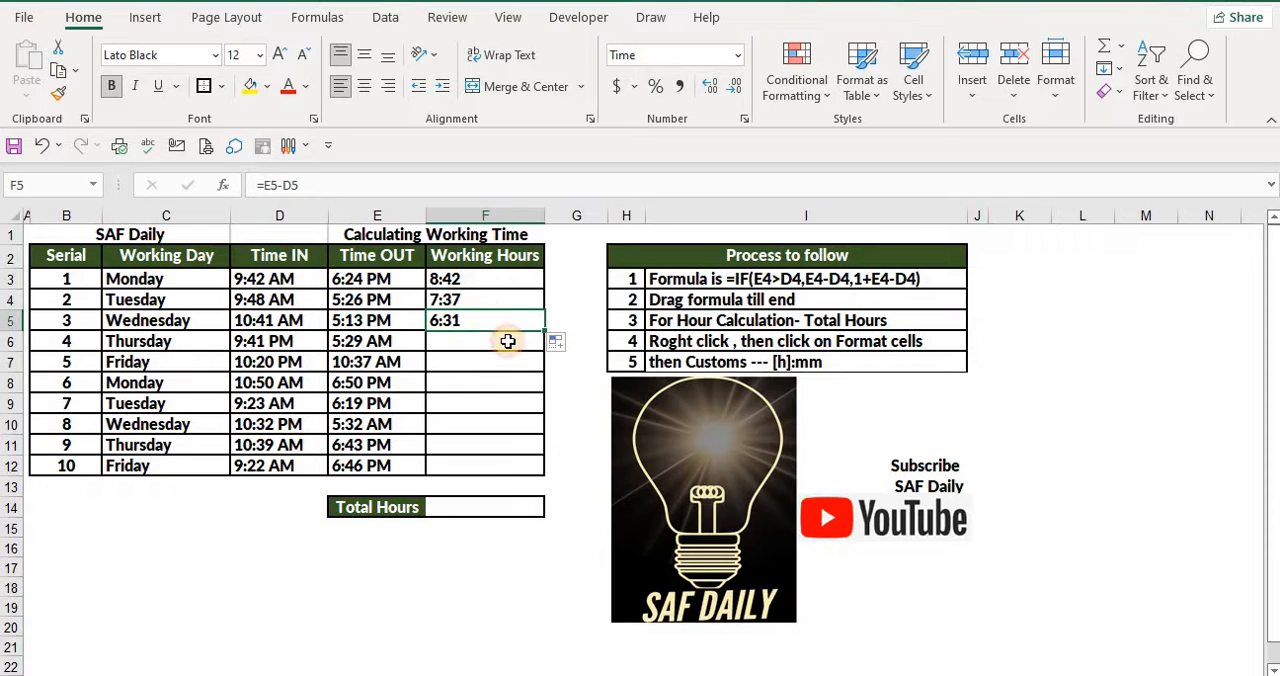
pyautogui.moveTo(452, 284); pyautogui.dragTo(456, 308)
# Fill the working-hours formula from F5 down to F12
pyautogui.click(521, 323)
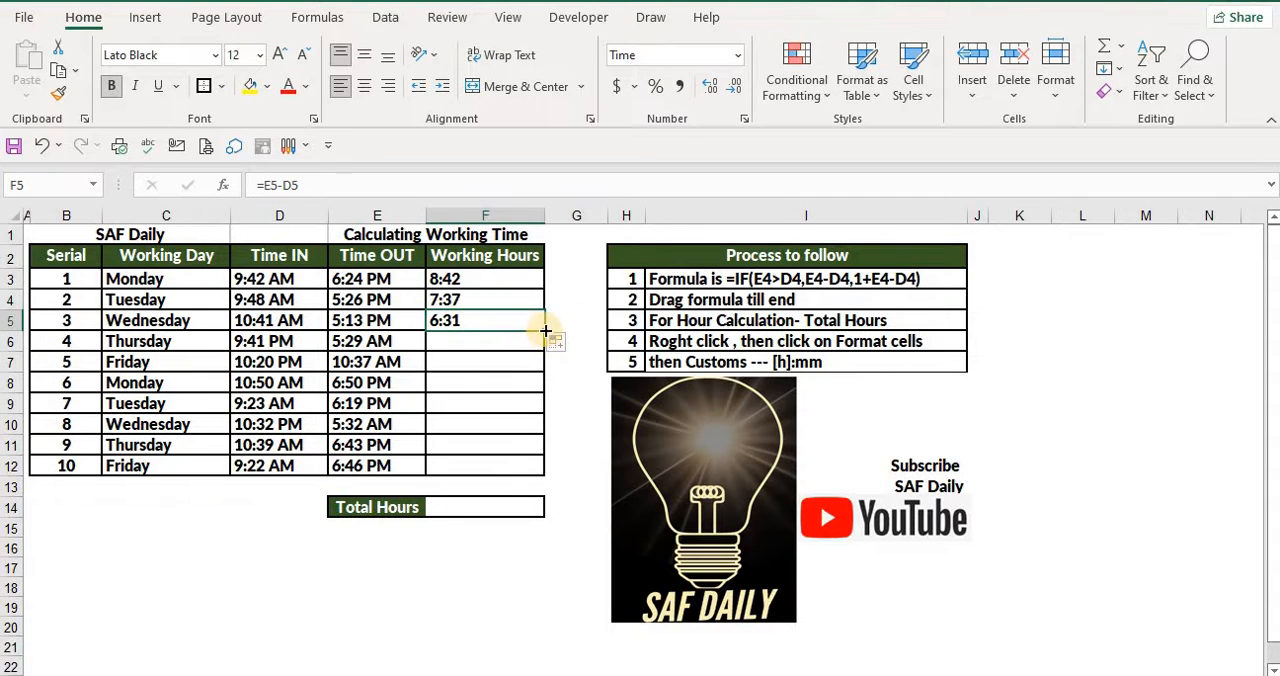
pyautogui.moveTo(543, 331); pyautogui.dragTo(543, 468)
# Examine the Working Hours cells F6 and F7 and compare Thursday's time in and time out in row 6
pyautogui.click(467, 340)
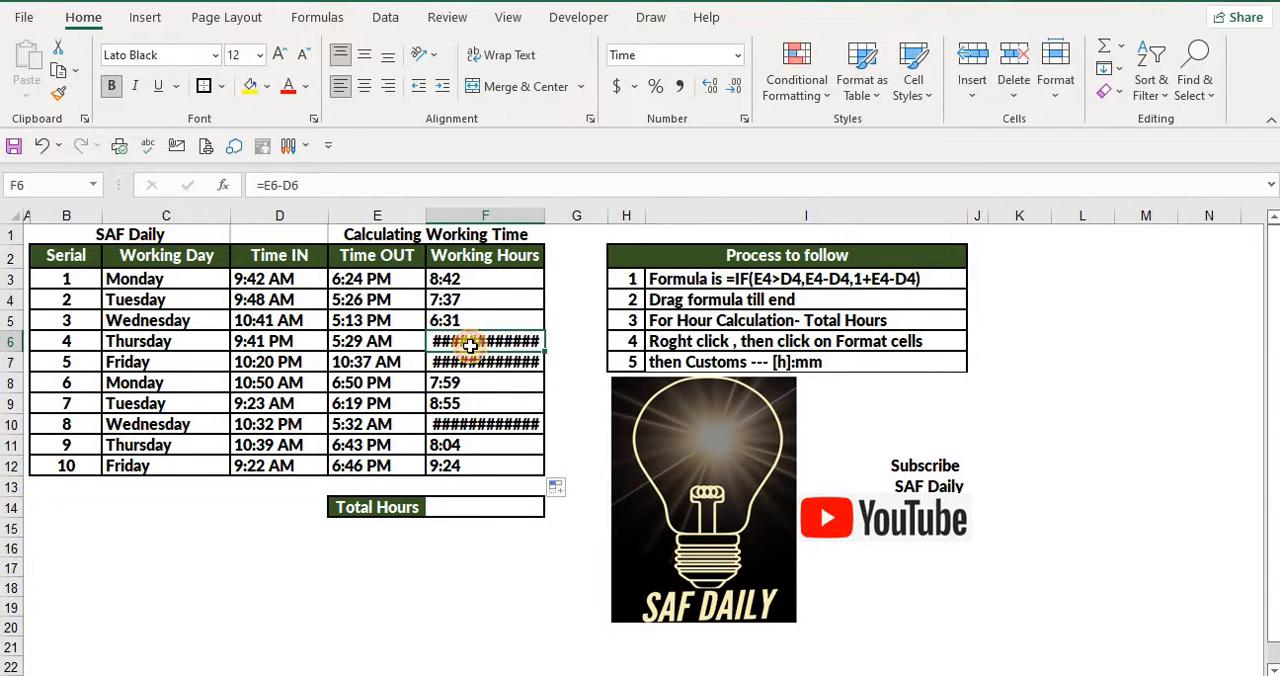
pyautogui.click(472, 362)
pyautogui.click(437, 350)
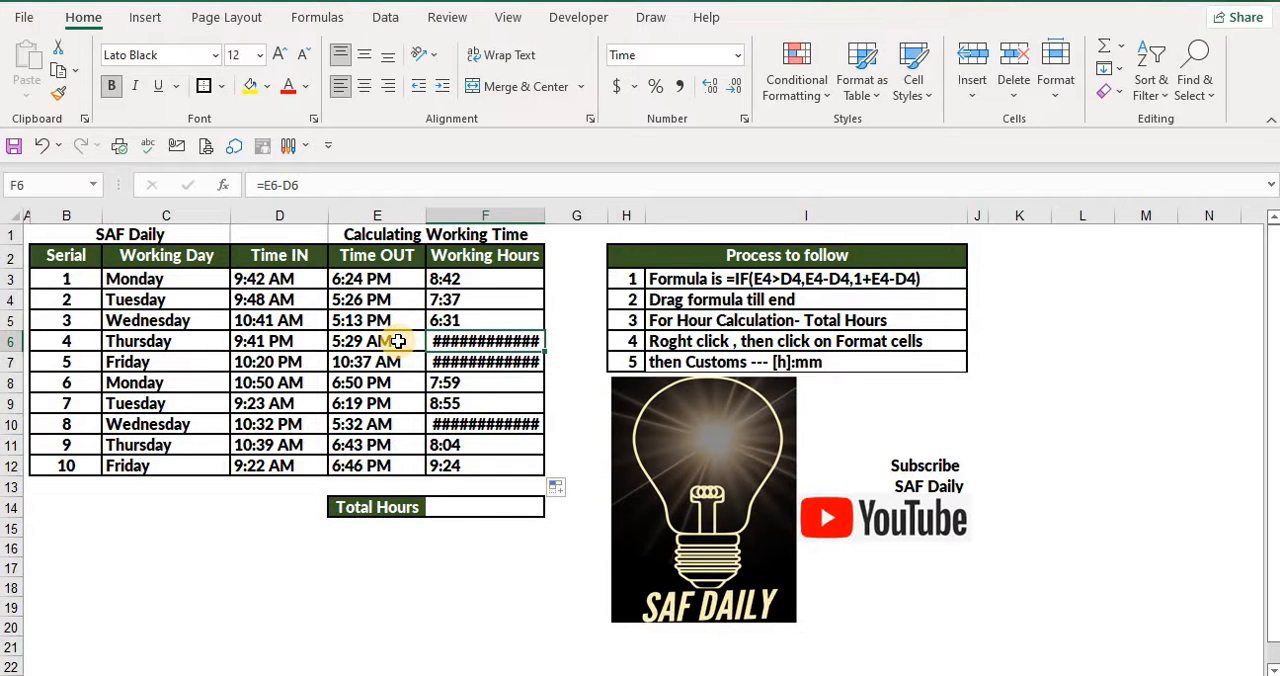
pyautogui.click(287, 345)
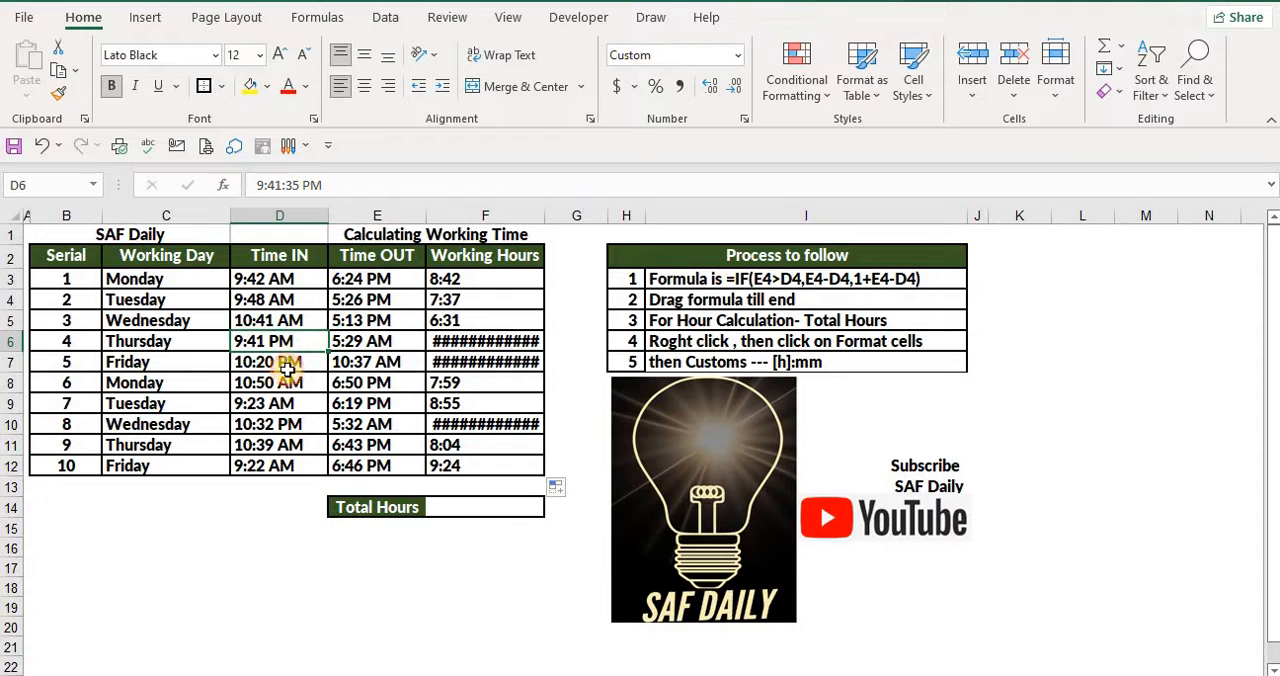
pyautogui.click(376, 342)
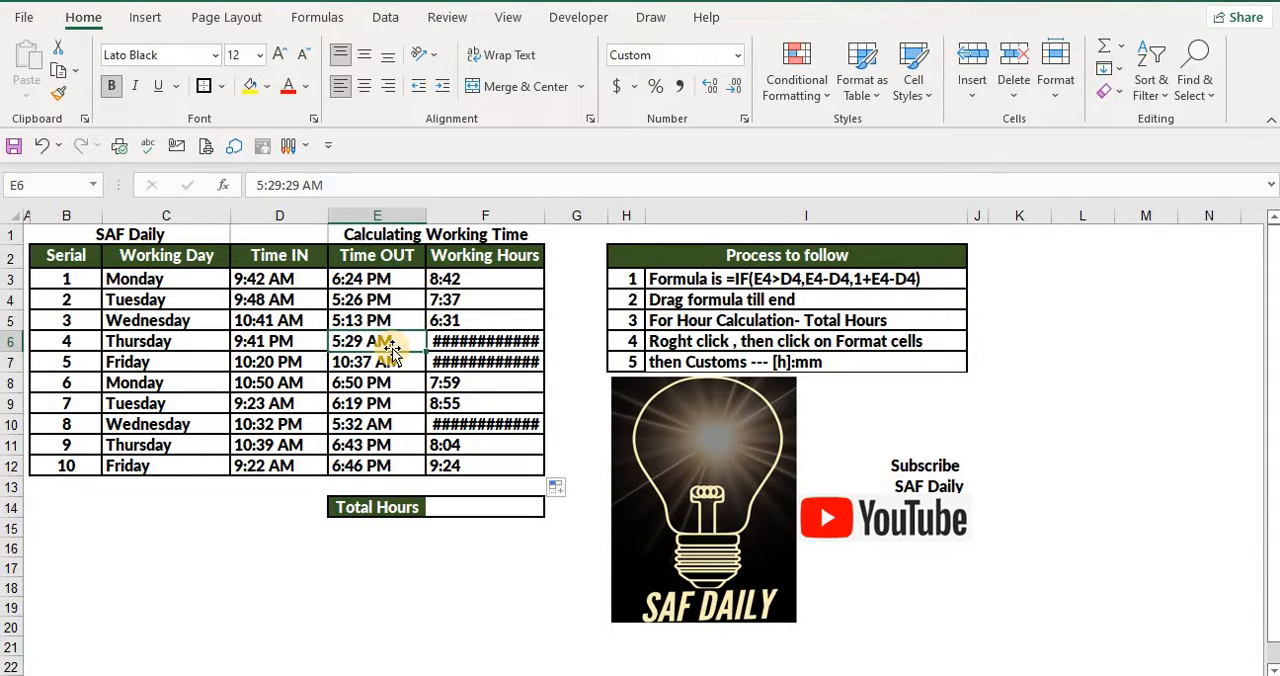
pyautogui.click(500, 341)
pyautogui.click(500, 364)
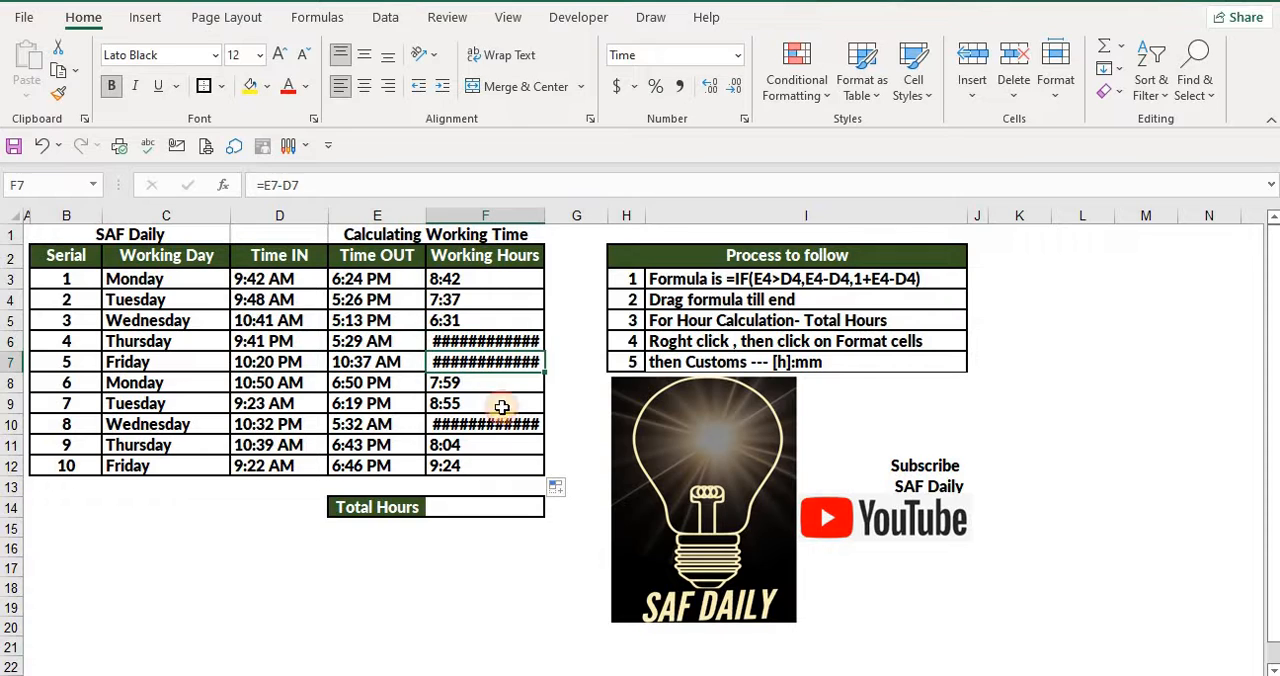
# Inspect the subtraction formula in F6 and the neighbouring Working Hours cells, leaving the formula unedited
pyautogui.click(500, 424)
pyautogui.click(478, 343)
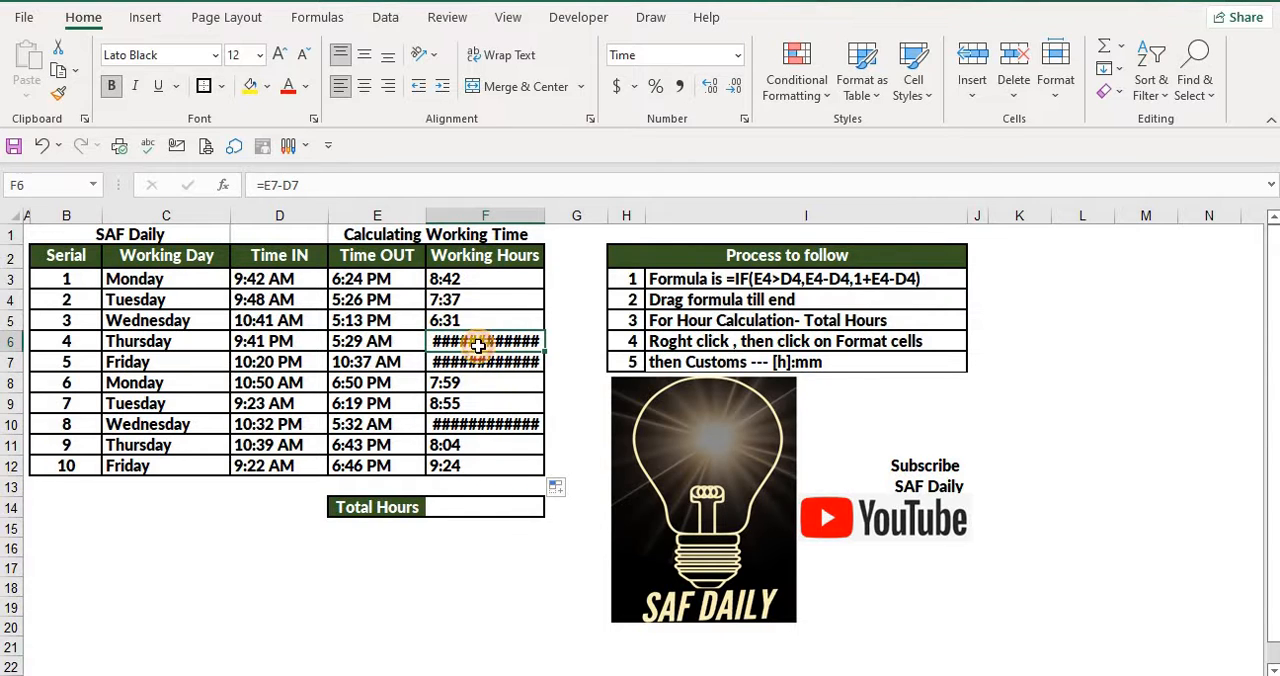
pyautogui.click(306, 185)
pyautogui.moveTo(306, 185); pyautogui.dragTo(256, 185)
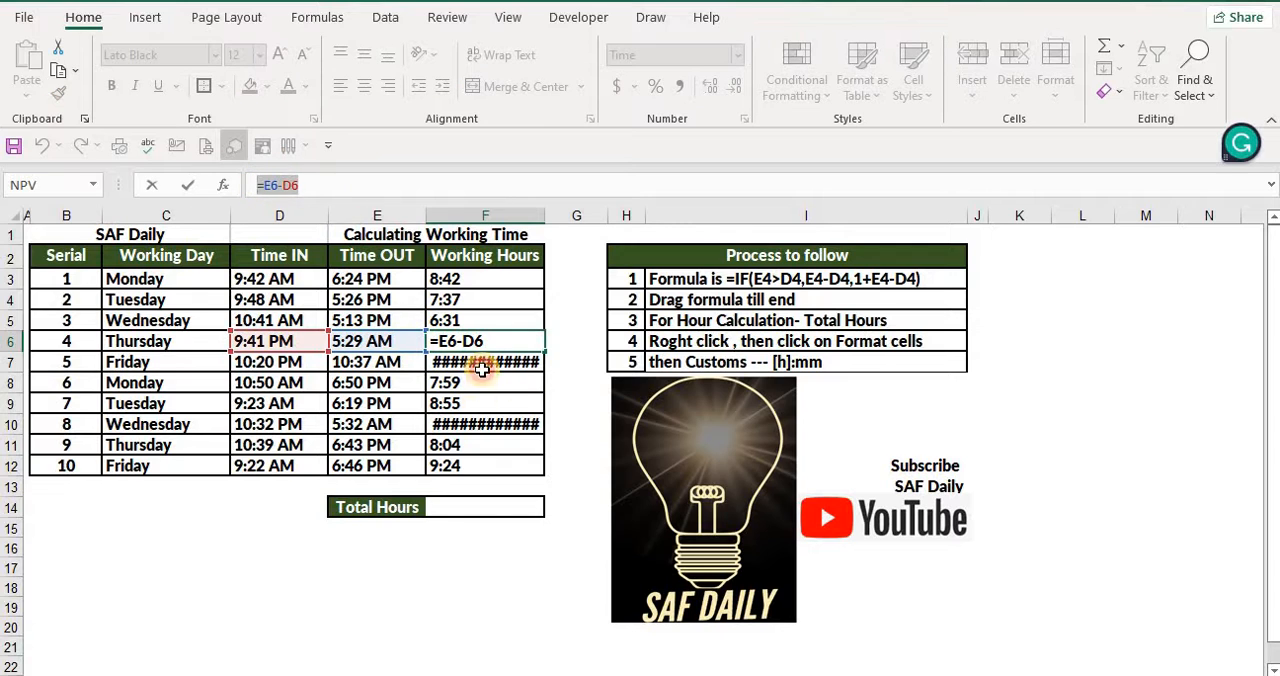
pyautogui.click(482, 403)
pyautogui.click(482, 363)
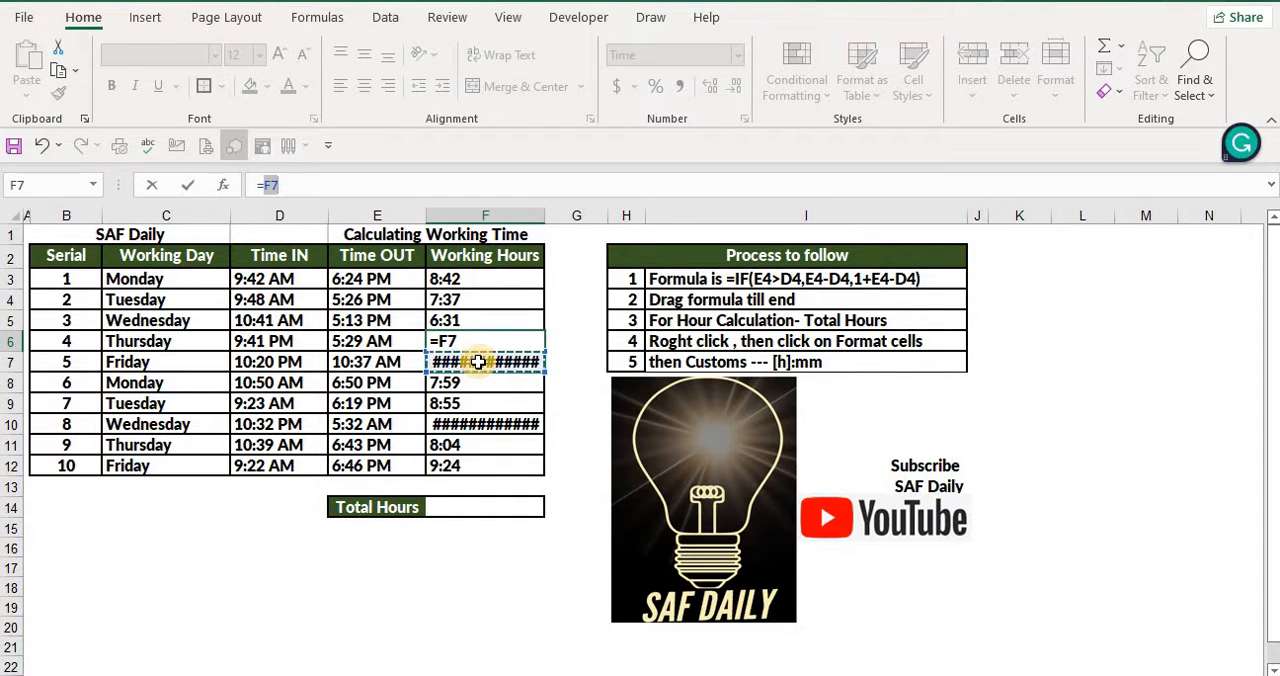
pyautogui.press('Escape')
pyautogui.click(472, 322)
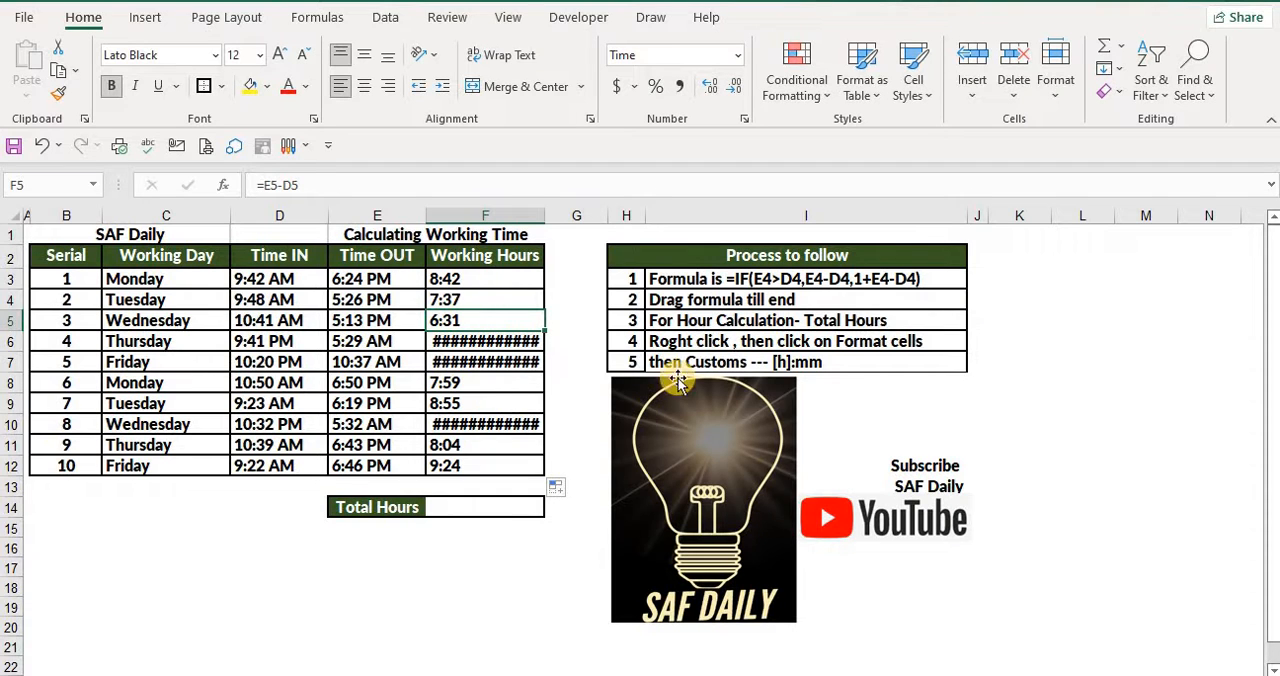
# Read the IF formula given as the first instruction in the Process to follow list
pyautogui.click(793, 279)
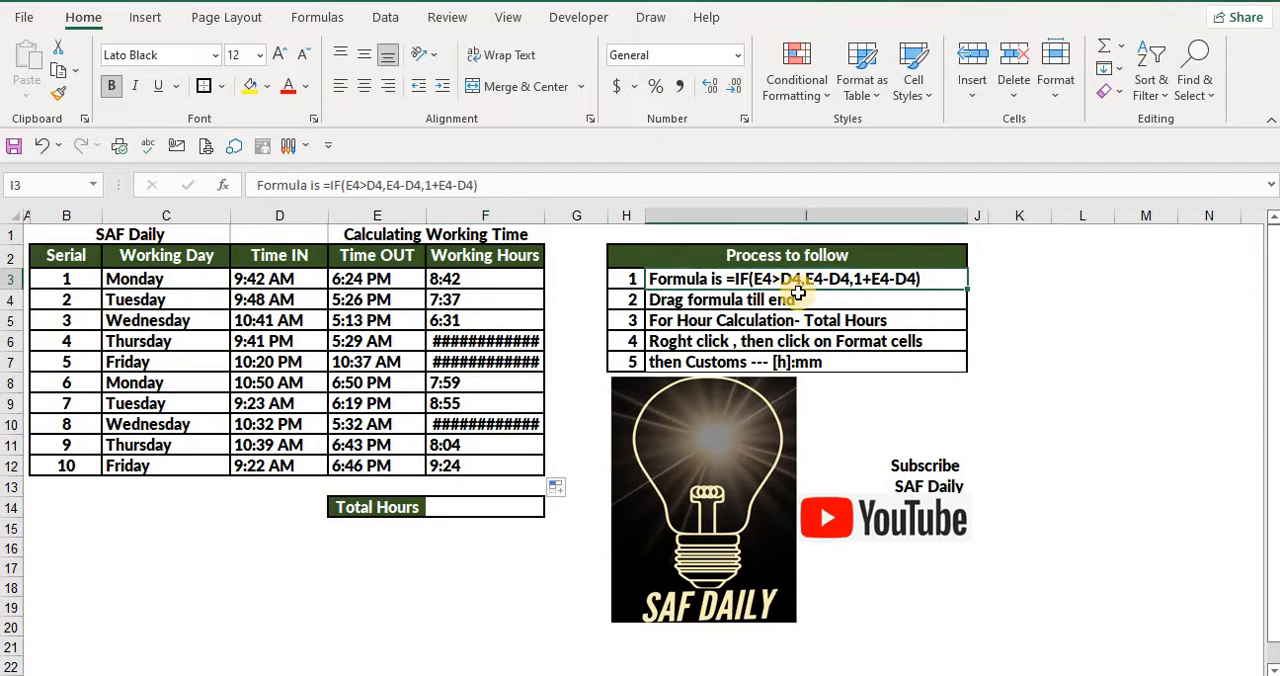
pyautogui.click(795, 299)
pyautogui.click(793, 279)
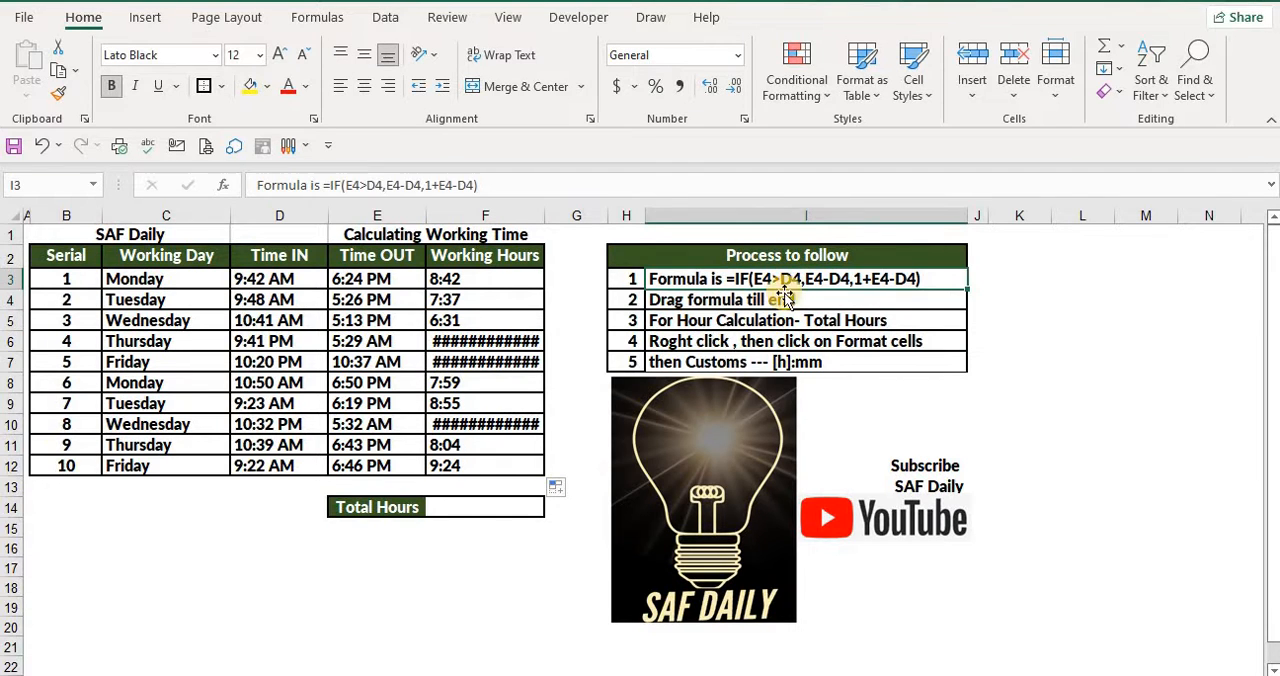
# Clear the Working Hours formulas from F3 to F12
pyautogui.click(447, 399)
pyautogui.moveTo(452, 274); pyautogui.dragTo(467, 466)
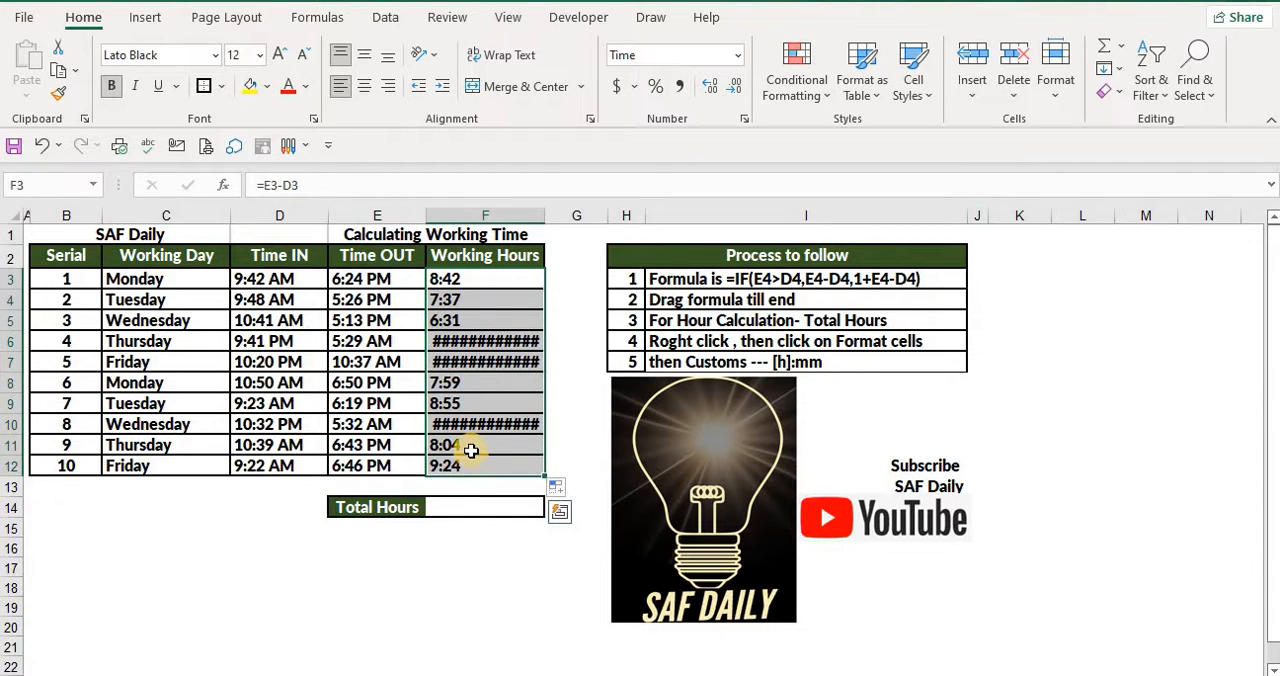
pyautogui.press('Delete')
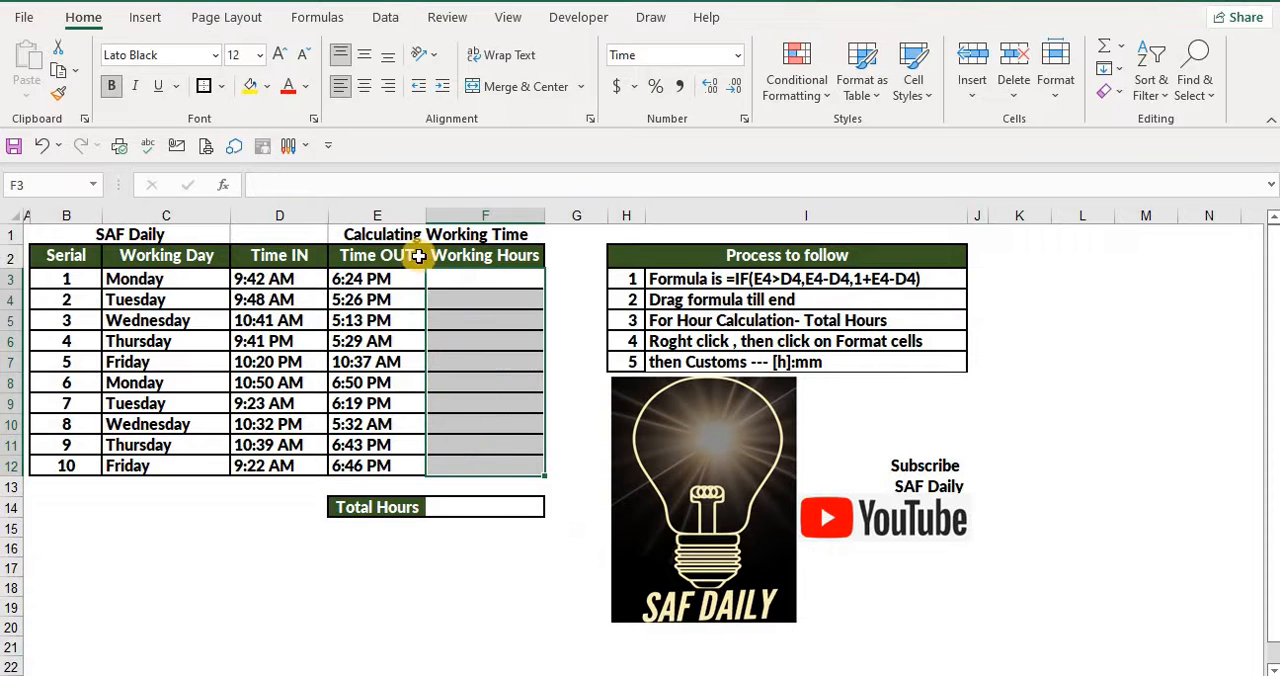
# Begin an IF formula in Monday's Working Hours cell, F3
pyautogui.click(443, 283)
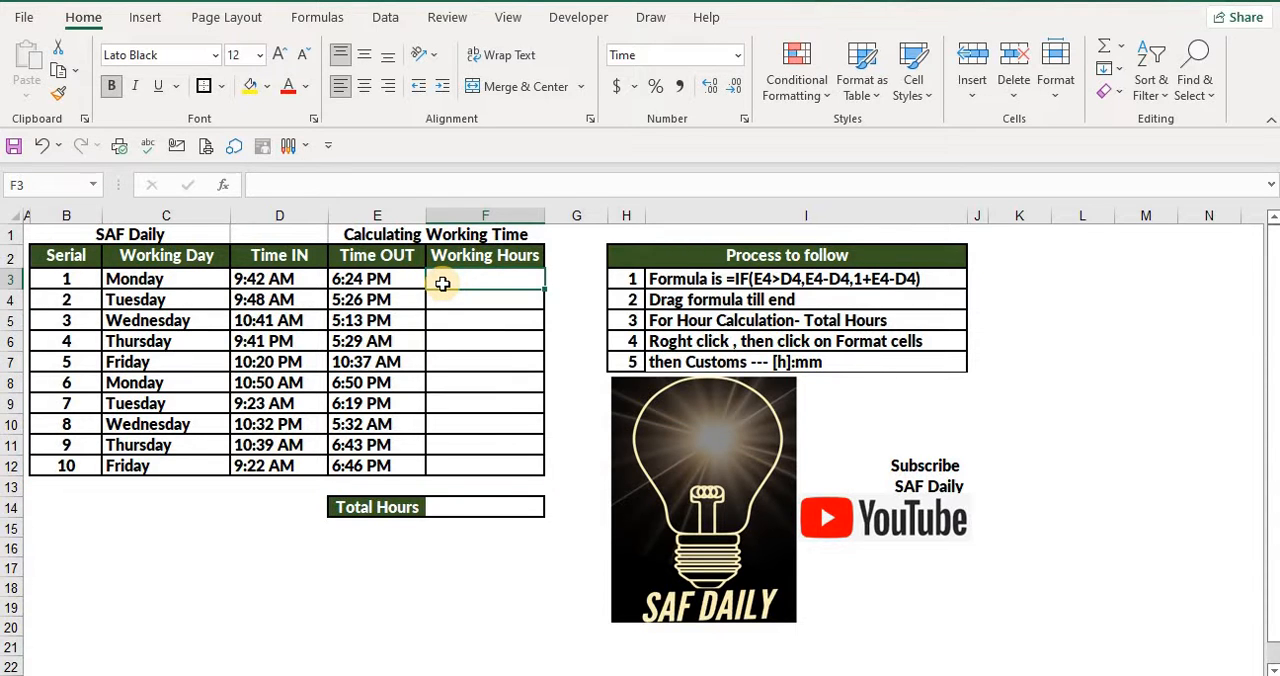
pyautogui.write('=')
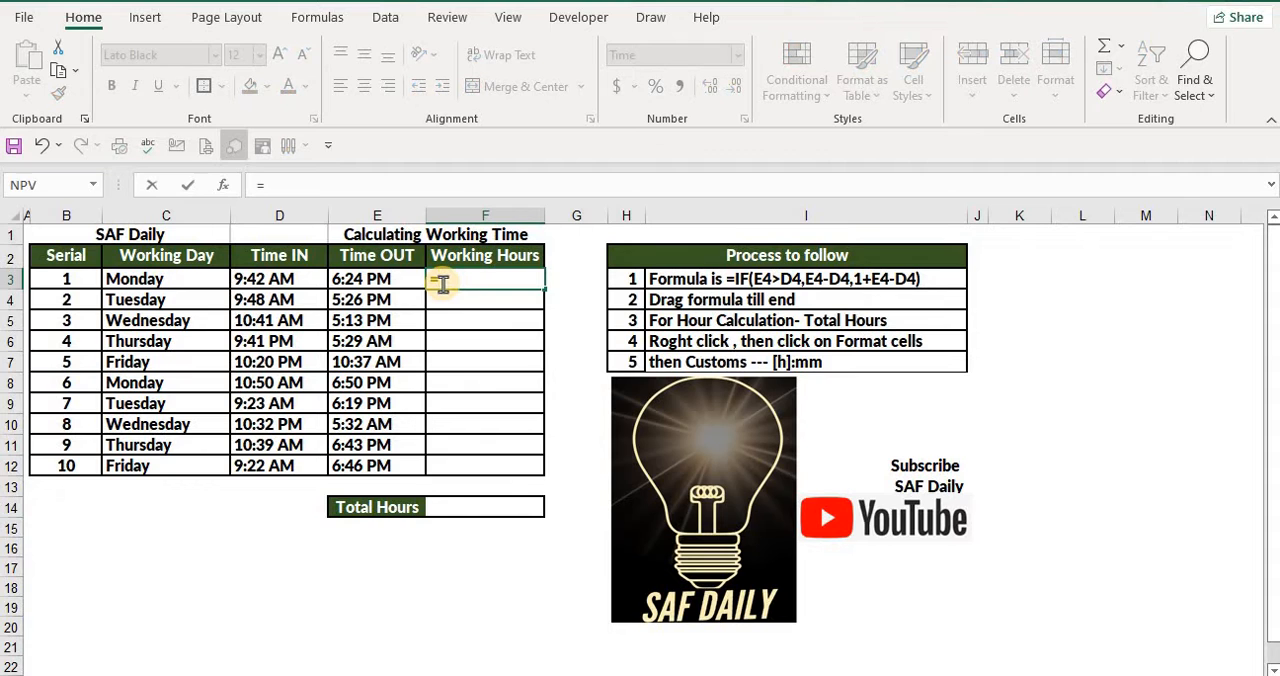
pyautogui.write('IF(')
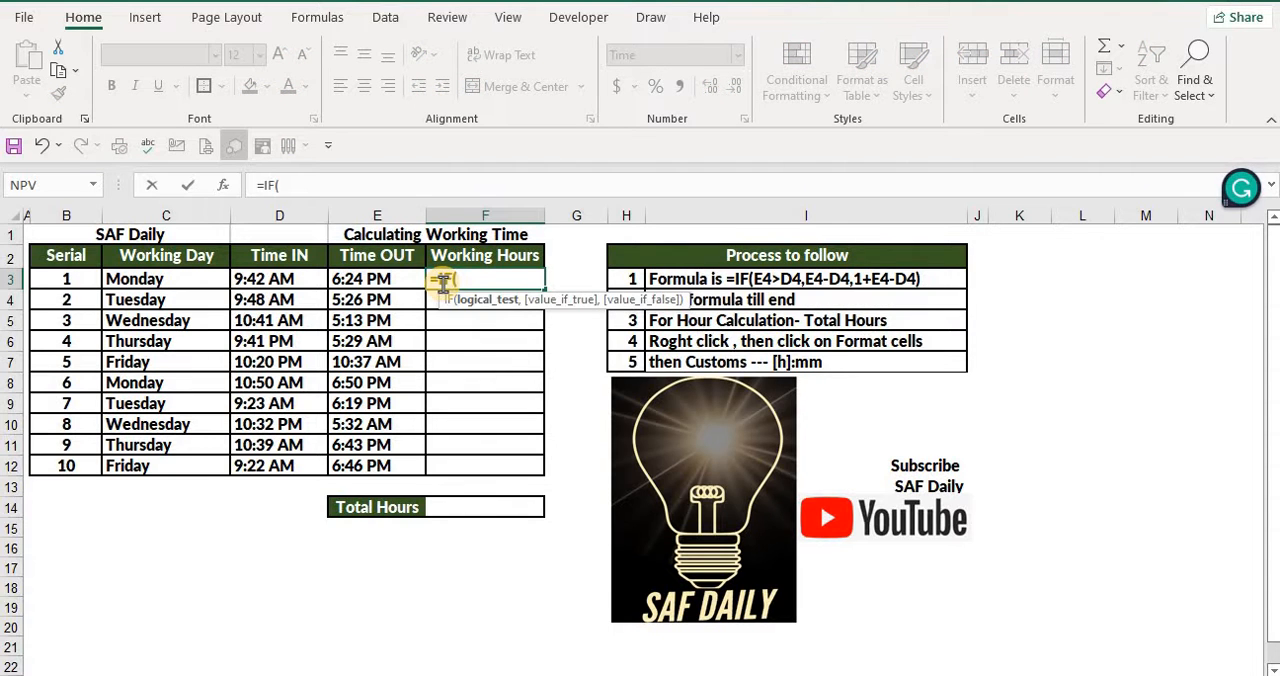
pyautogui.click(360, 277)
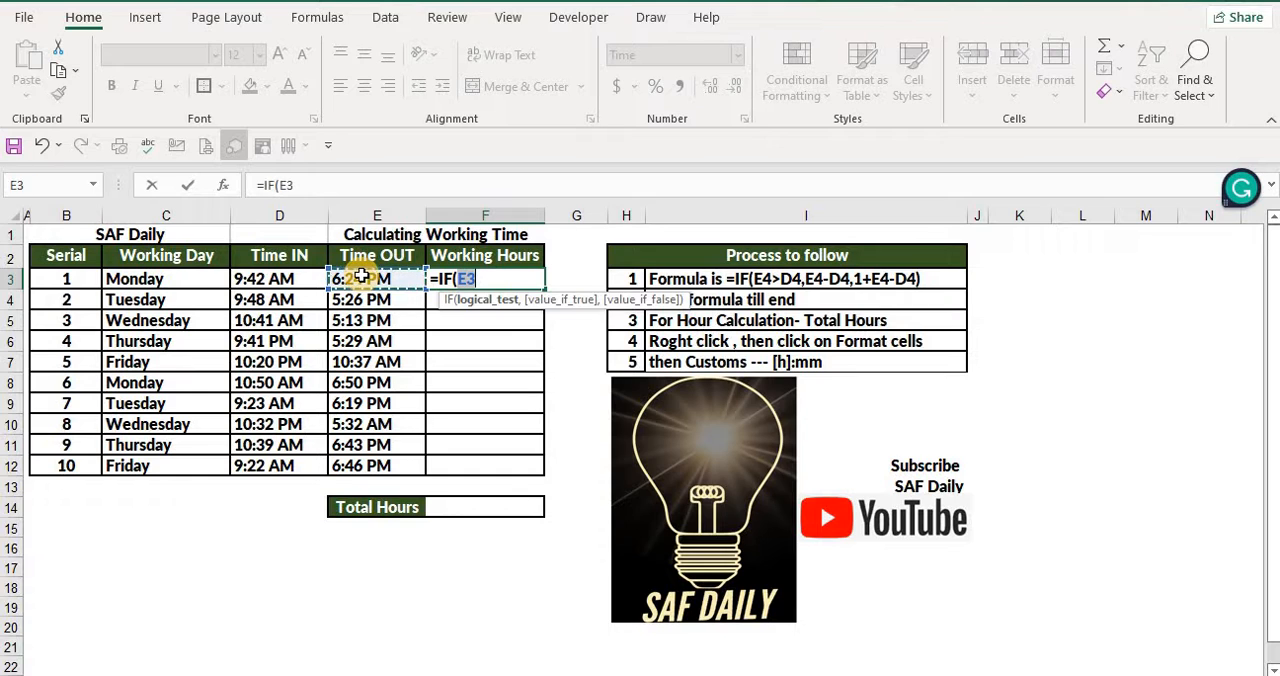
pyautogui.write('-')
pyautogui.click(270, 282)
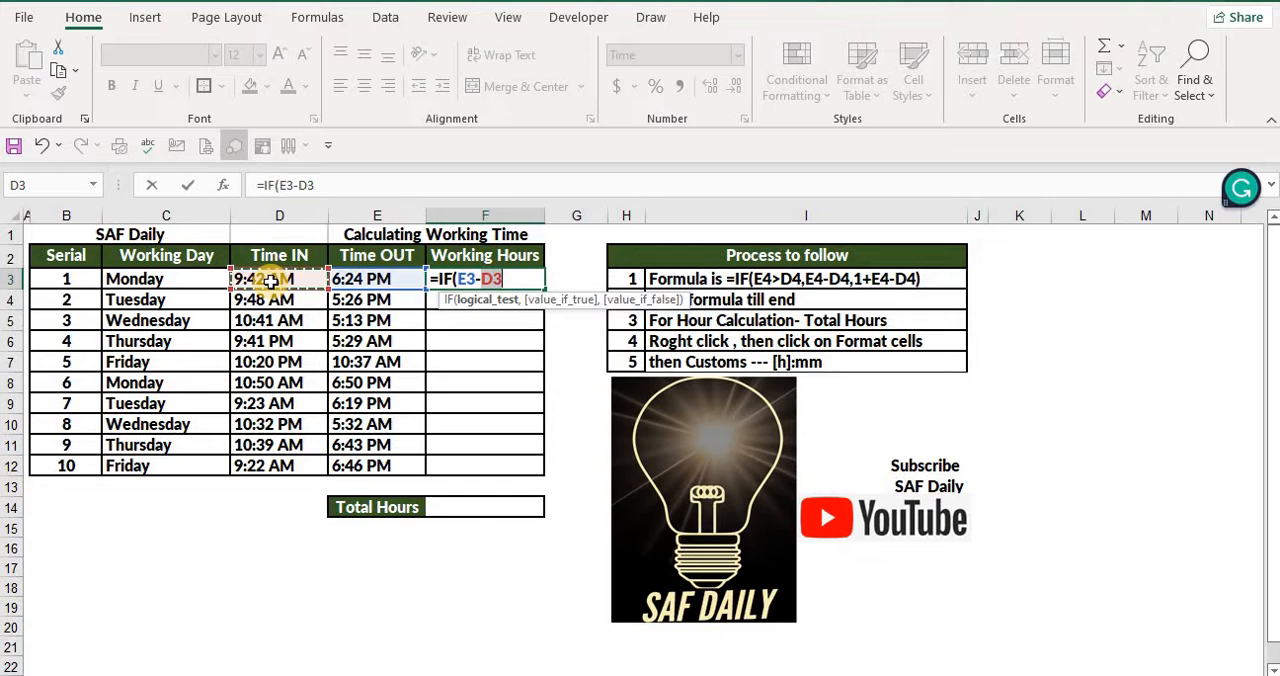
pyautogui.press('BackSpace')
pyautogui.press('BackSpace')
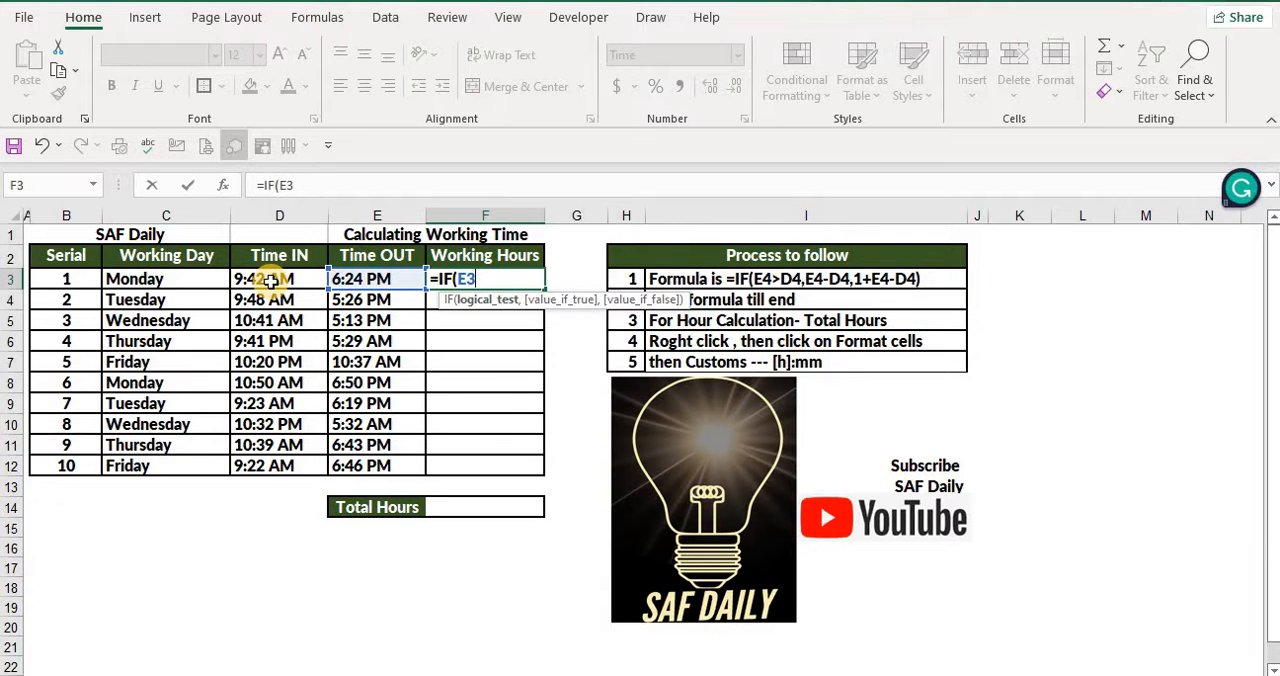
pyautogui.press('BackSpace')
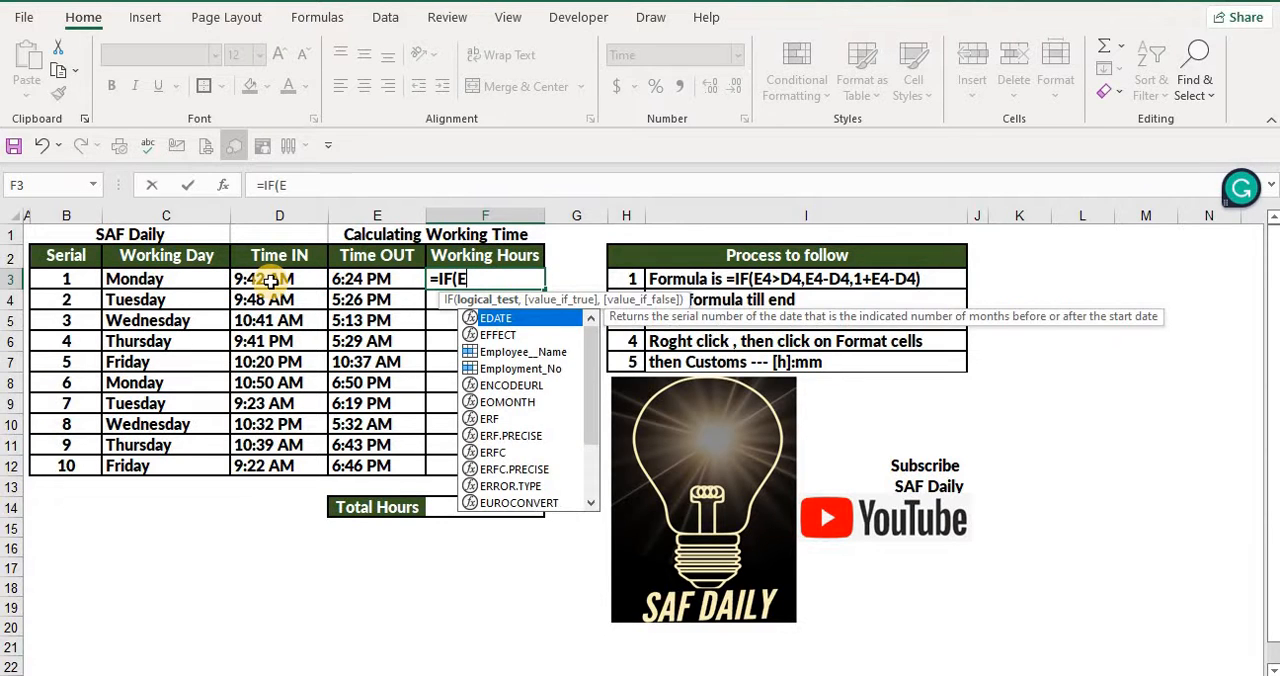
pyautogui.press('BackSpace')
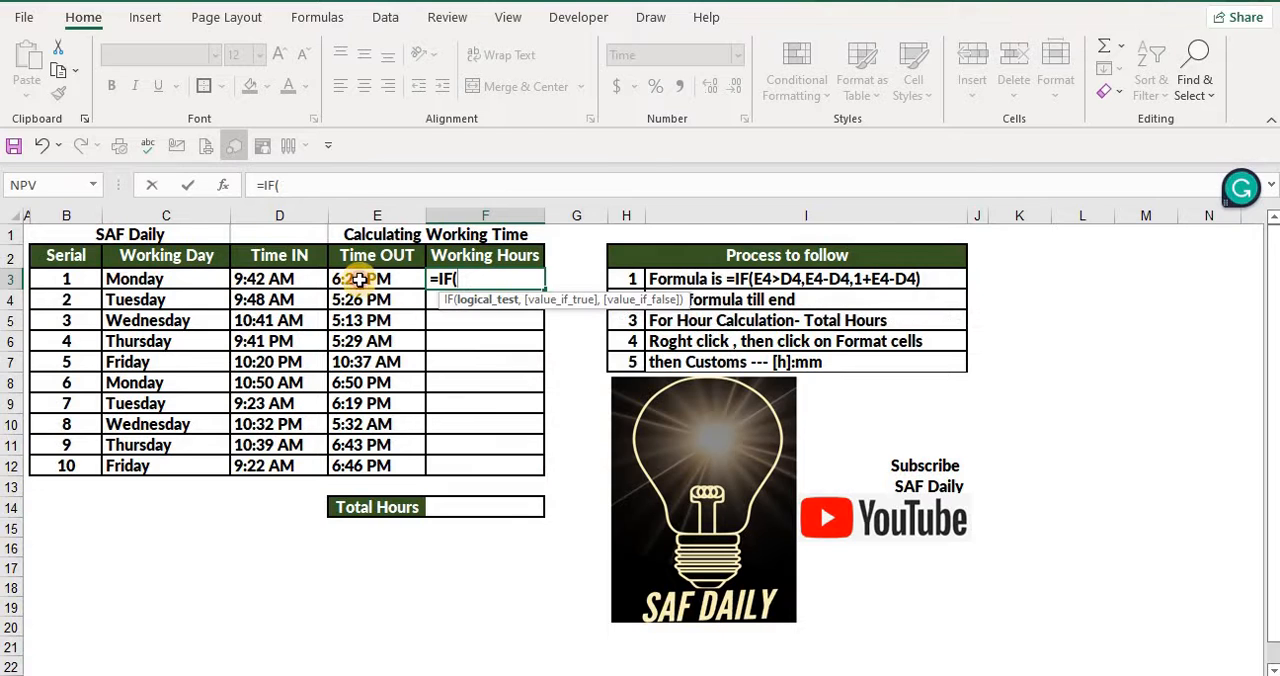
# Give the IF formula in F3 the logical test E3>D3 and the value-if-true E3-D3
pyautogui.click(359, 280)
pyautogui.write('>')
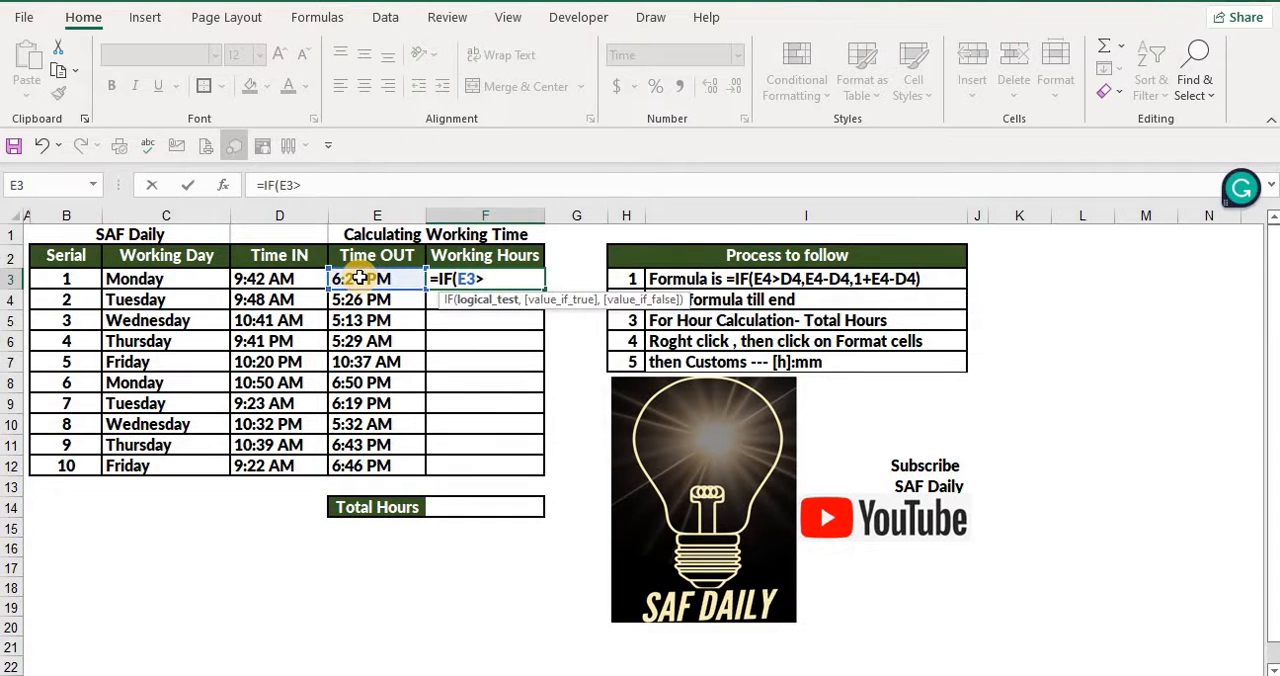
pyautogui.click(279, 280)
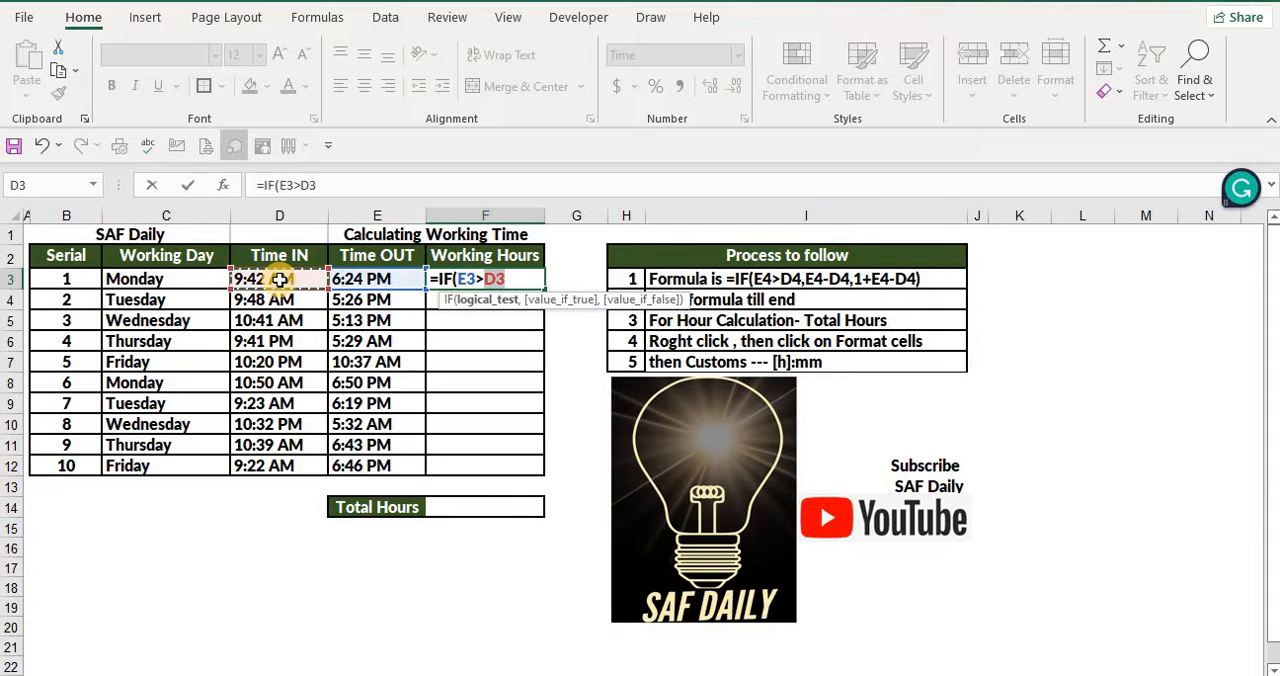
pyautogui.write(',')
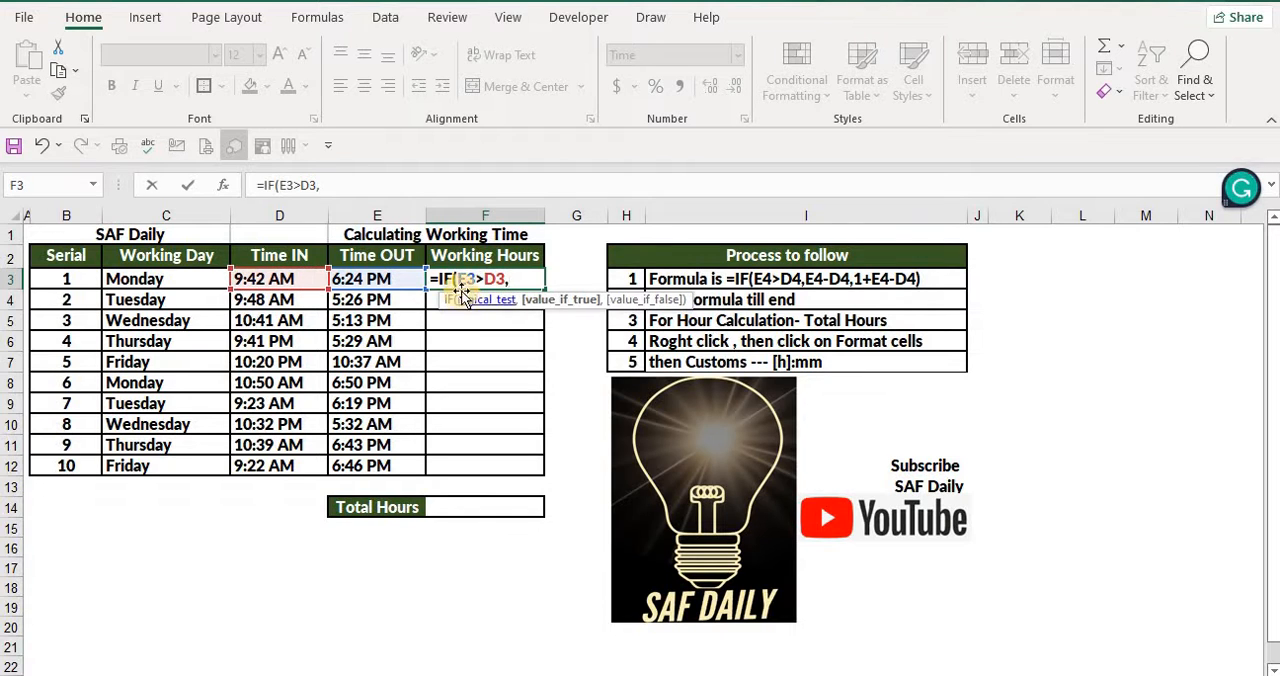
pyautogui.click(395, 281)
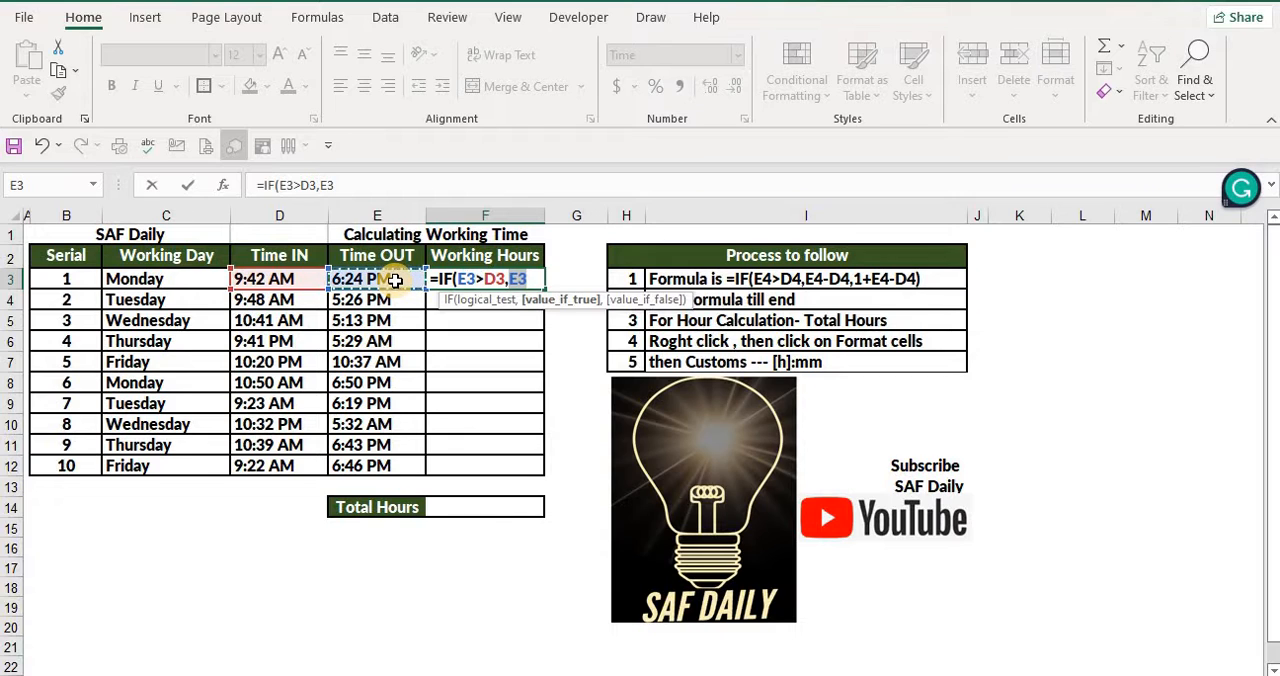
pyautogui.write('-')
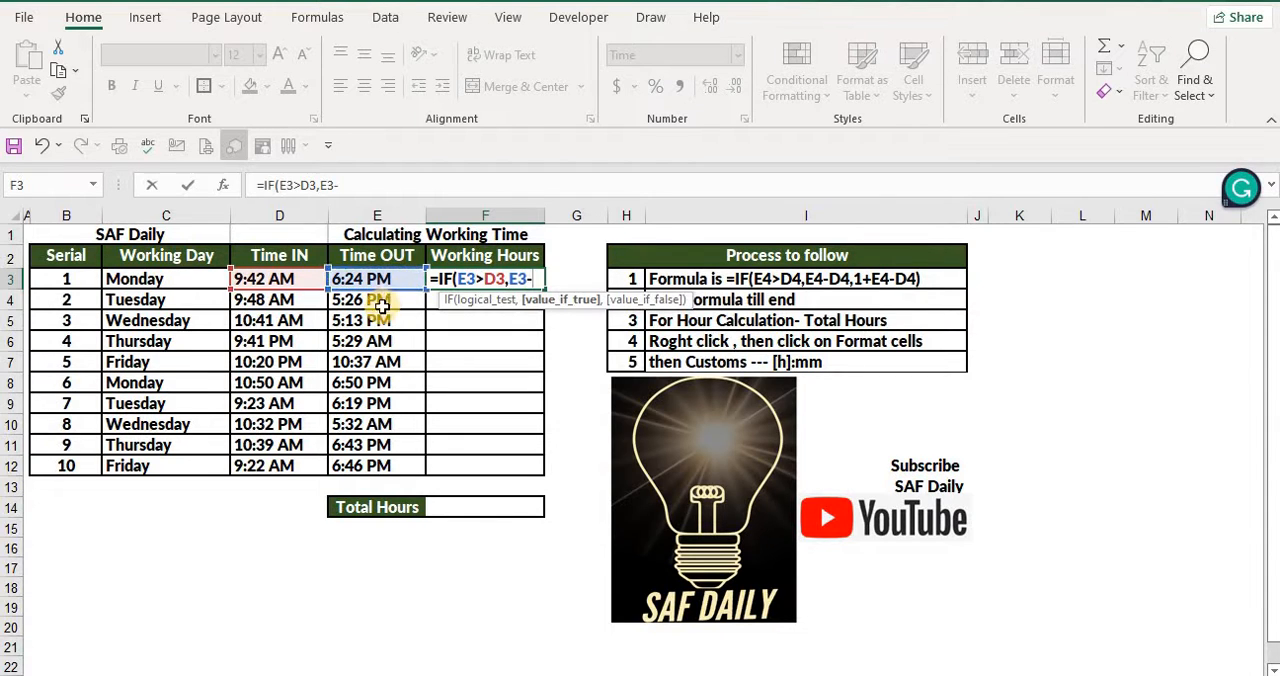
pyautogui.click(286, 282)
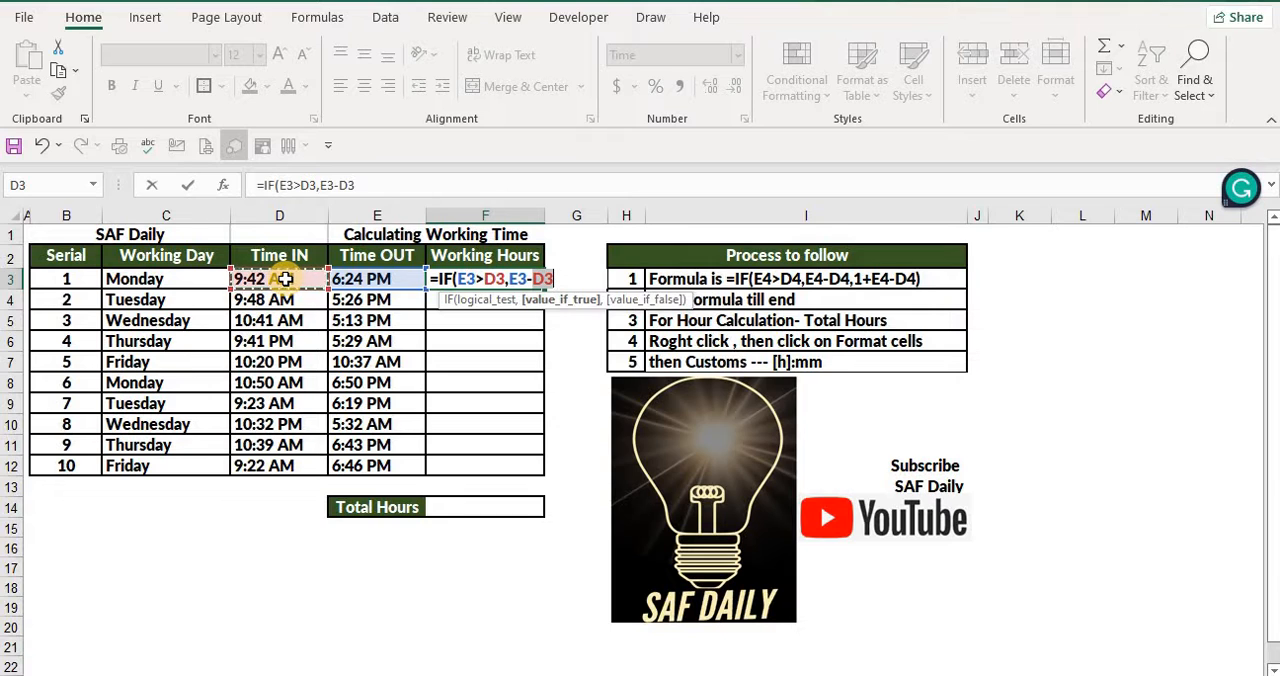
pyautogui.write(',')
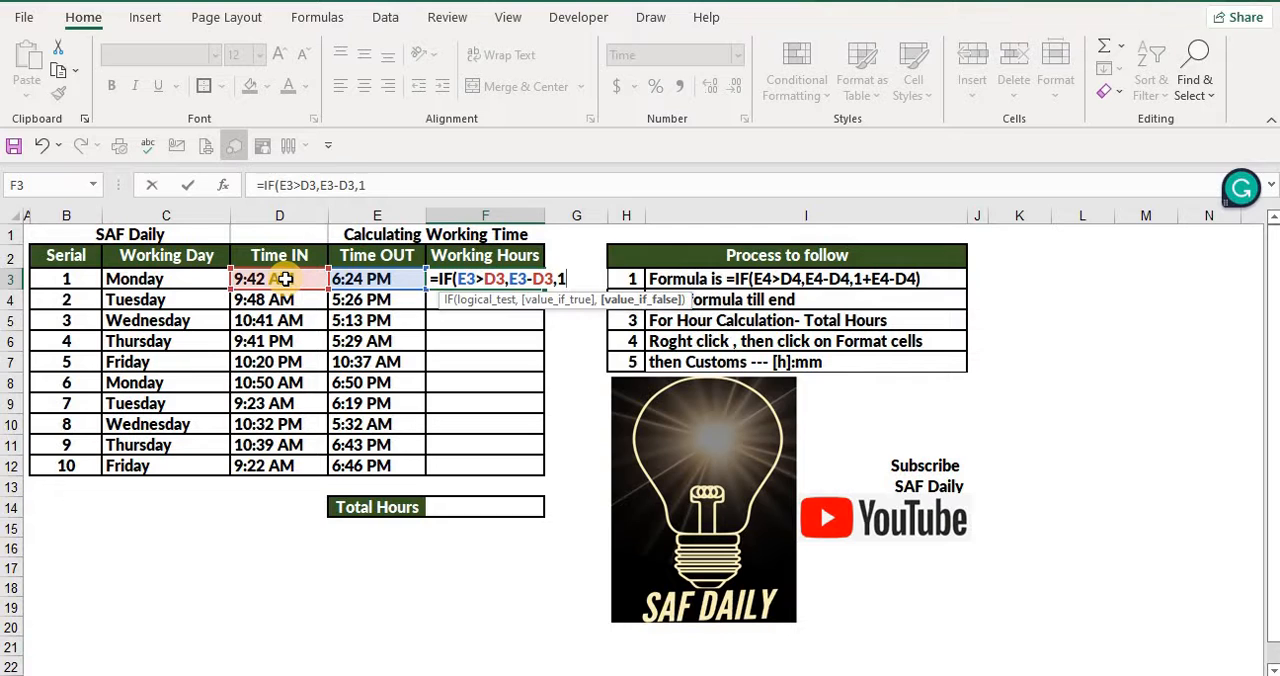
pyautogui.write('1+')
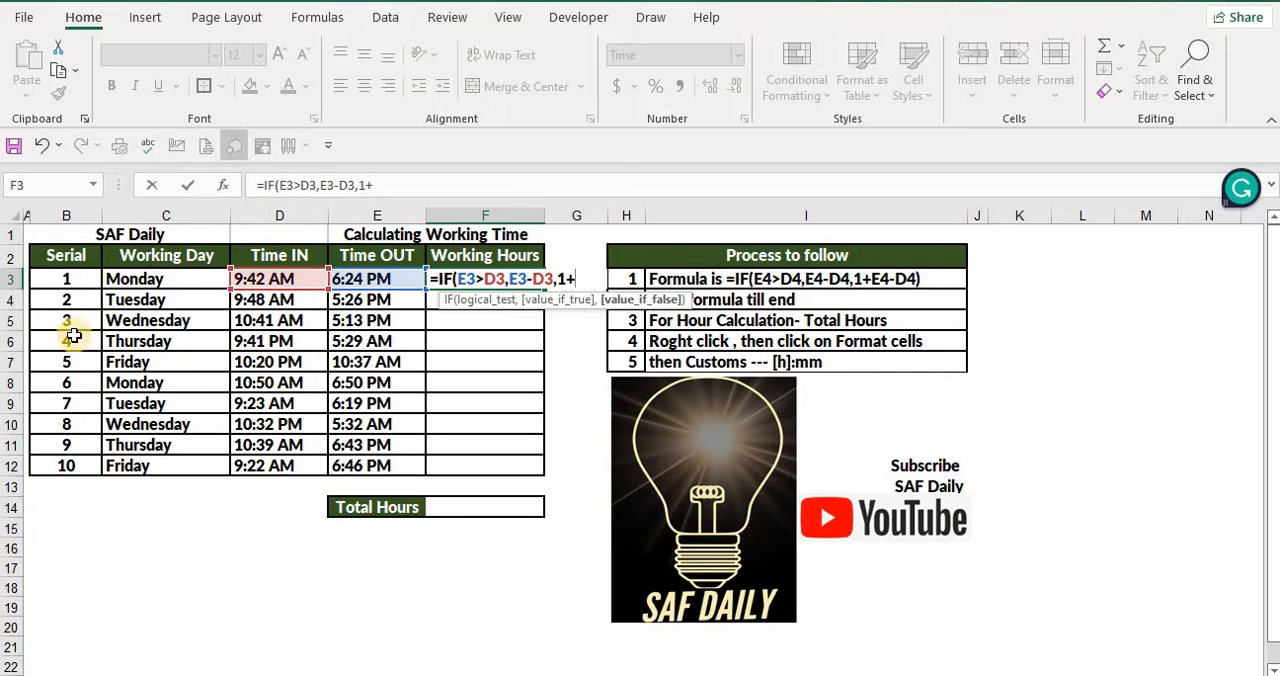
# Complete the IF formula in F3 with 1+E3-D3 as the value-if-false and enter it
pyautogui.click(370, 283)
pyautogui.write('-')
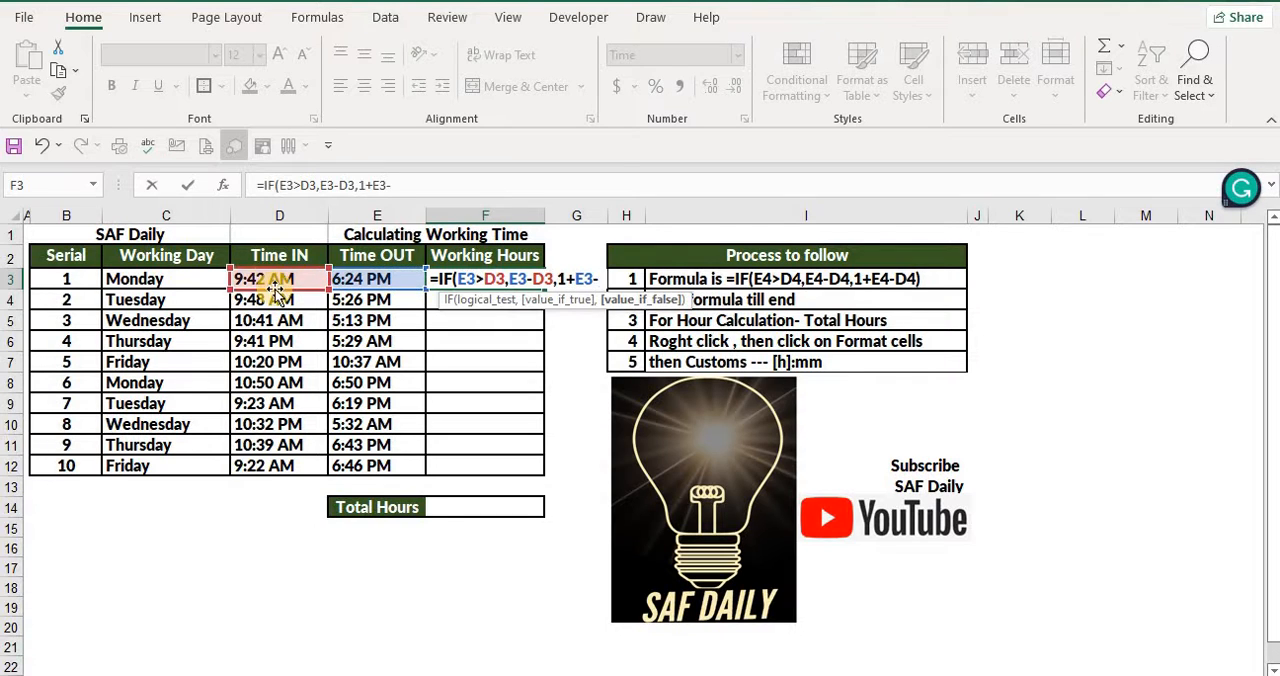
pyautogui.click(283, 278)
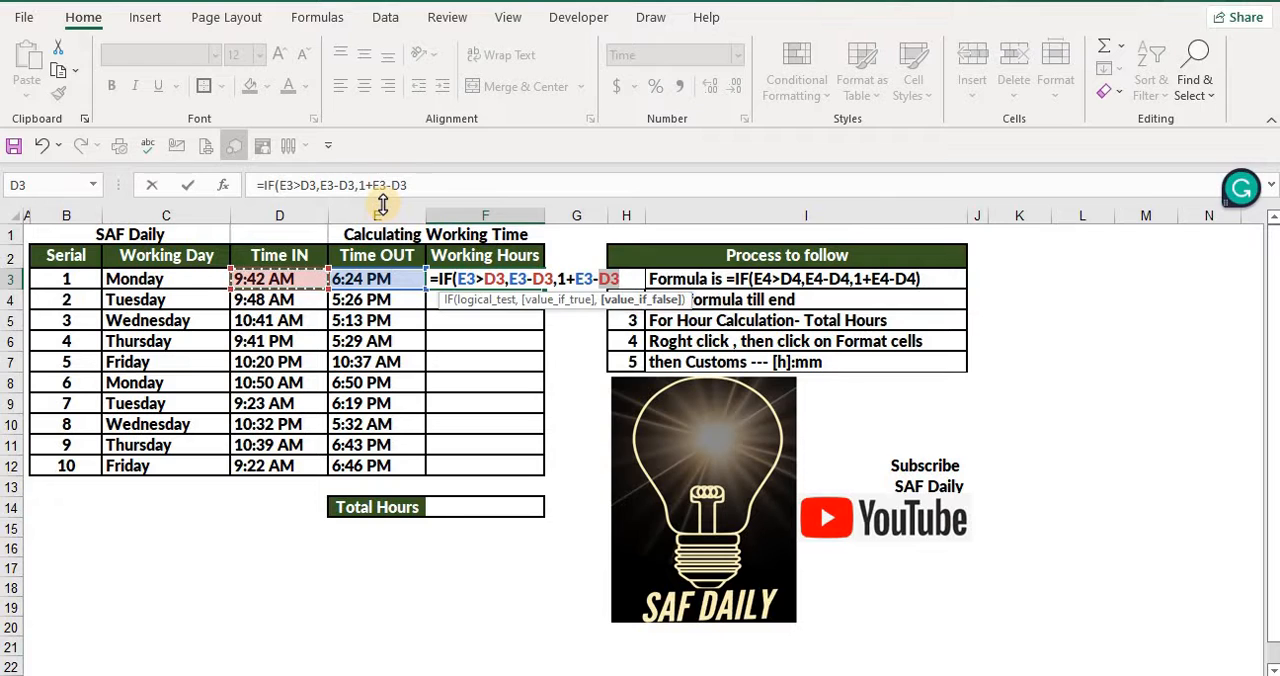
pyautogui.write(')')
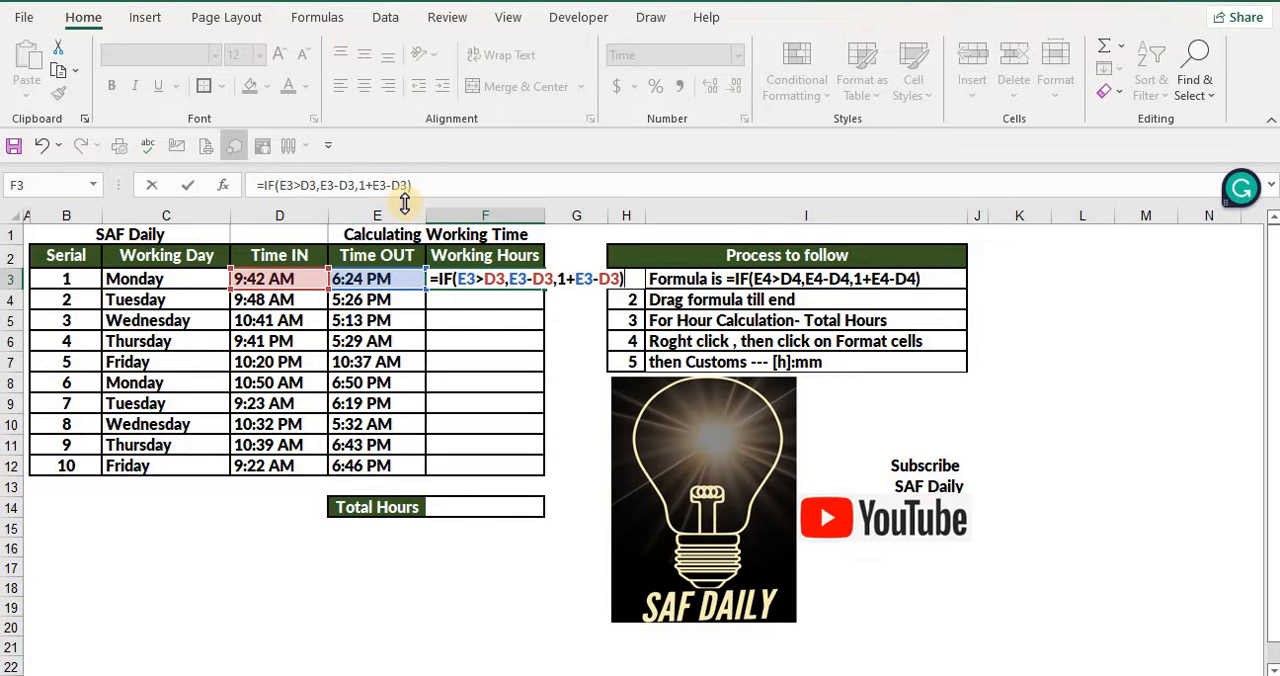
pyautogui.press('Return')
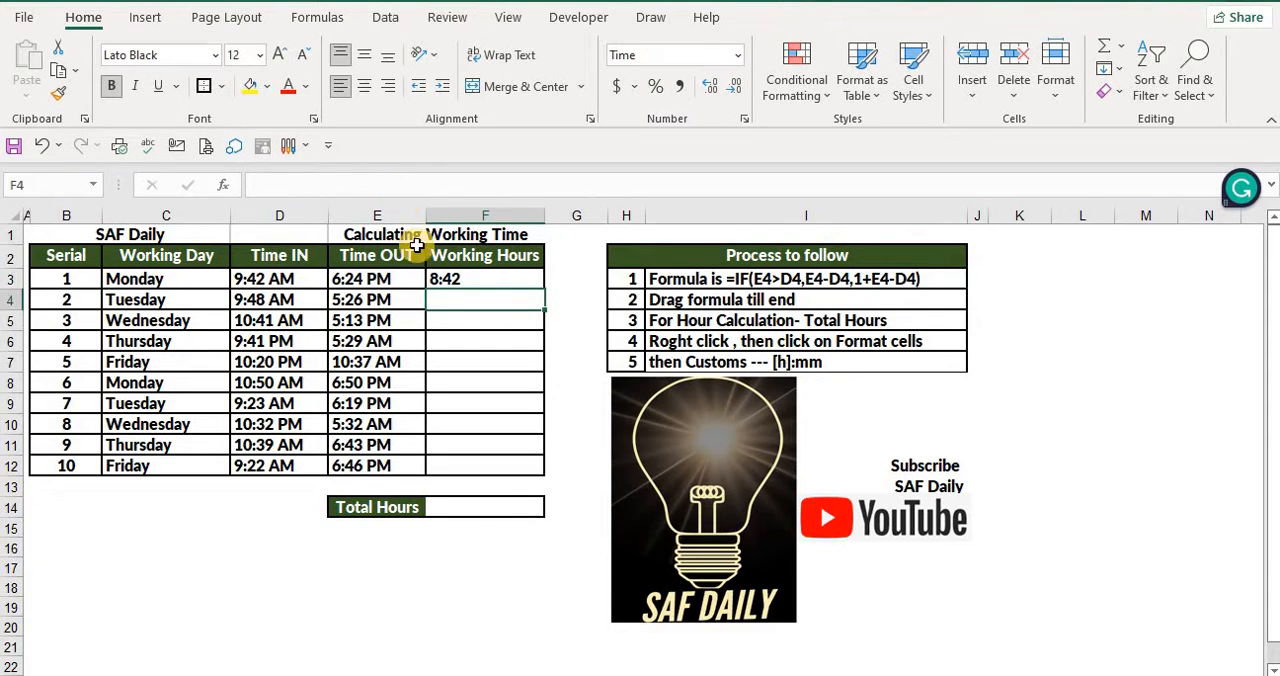
# Fill the IF formula from F3 down to F12 in the Working Hours column
pyautogui.click(463, 281)
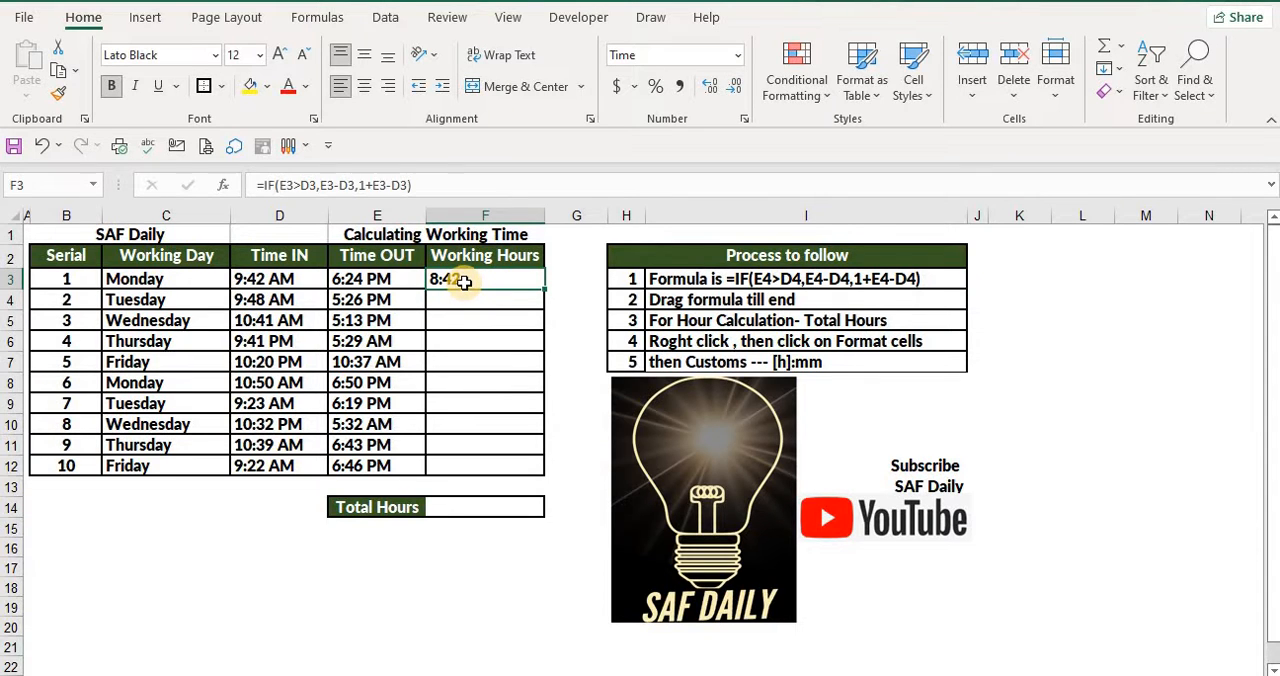
pyautogui.click(446, 306)
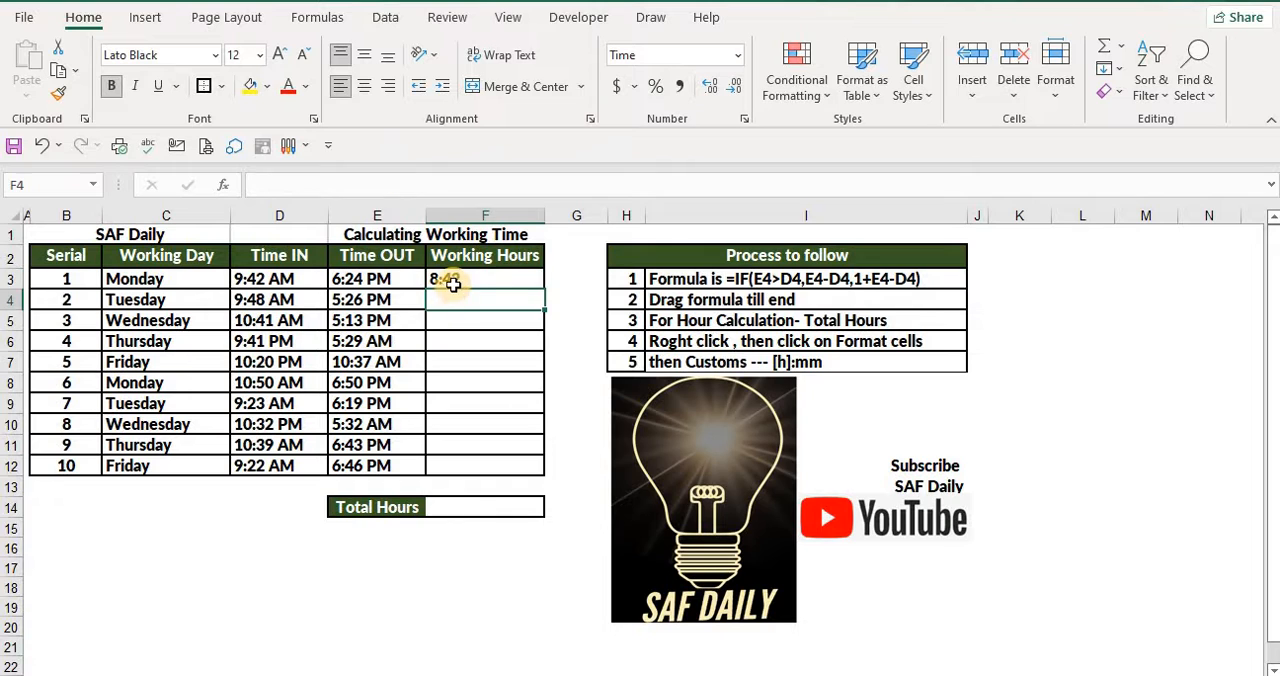
pyautogui.click(445, 280)
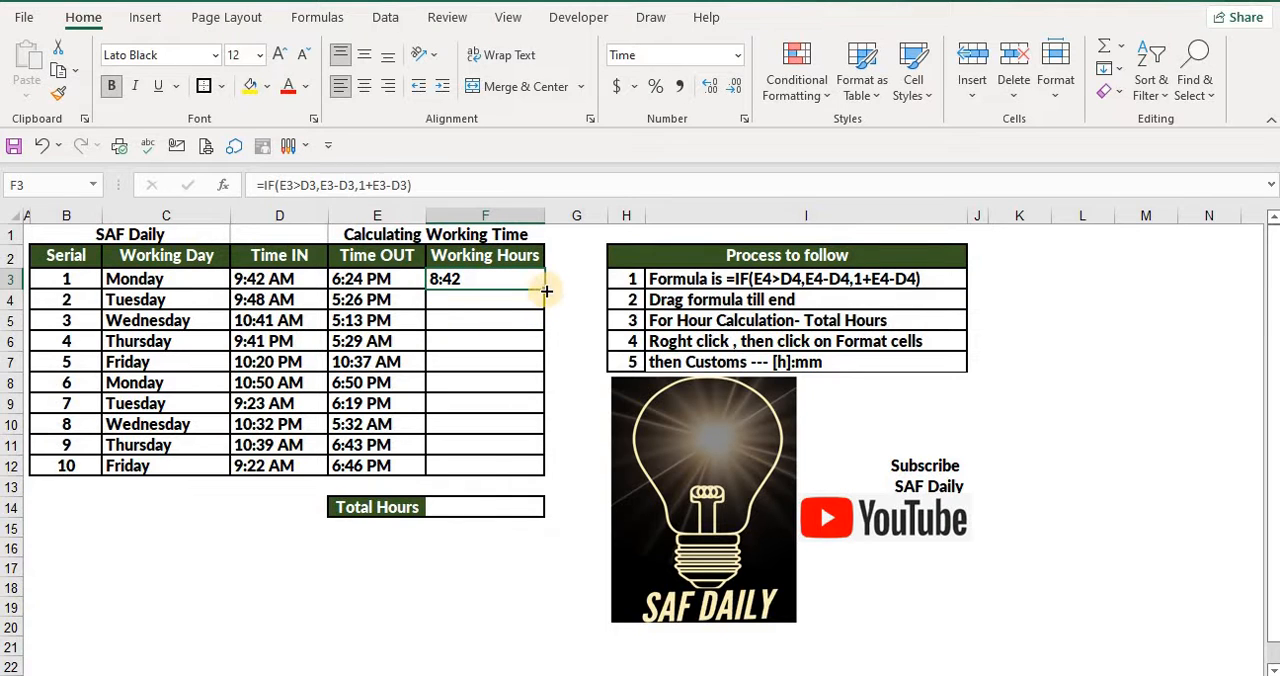
pyautogui.moveTo(544, 290); pyautogui.dragTo(532, 468)
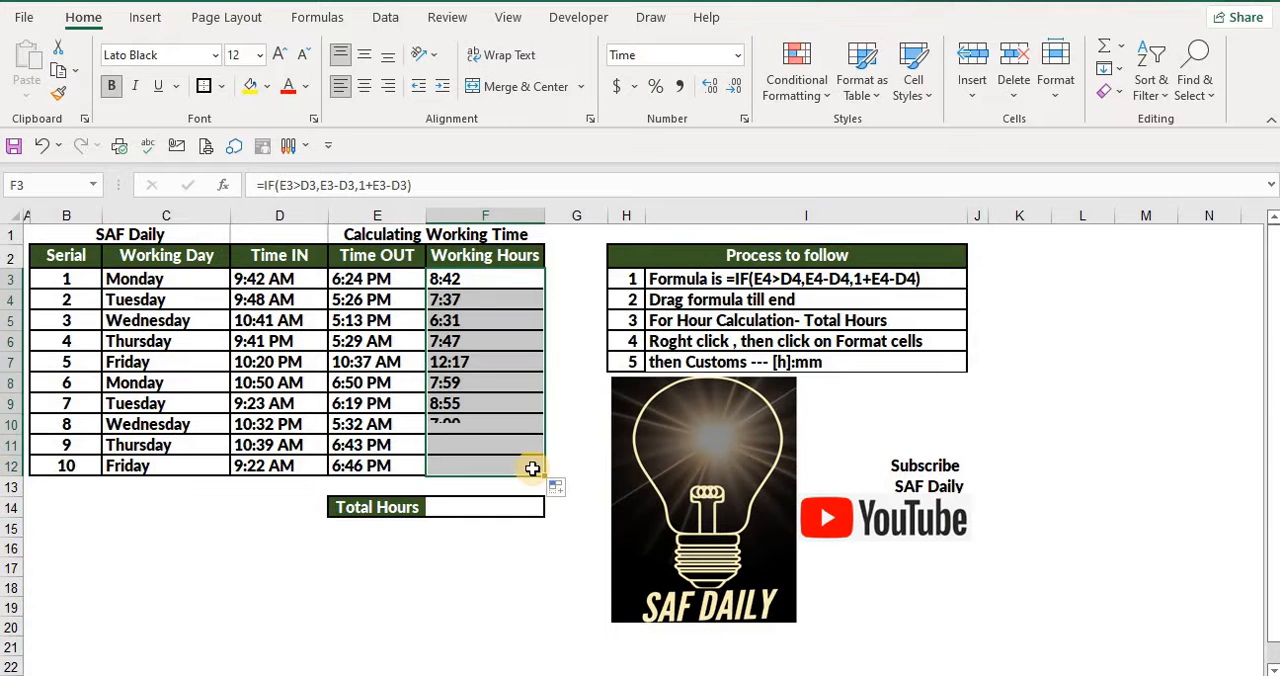
# Check the filled Working Hours formulas in F7 and F11, ending on the Total Hours cell F14
pyautogui.click(475, 366)
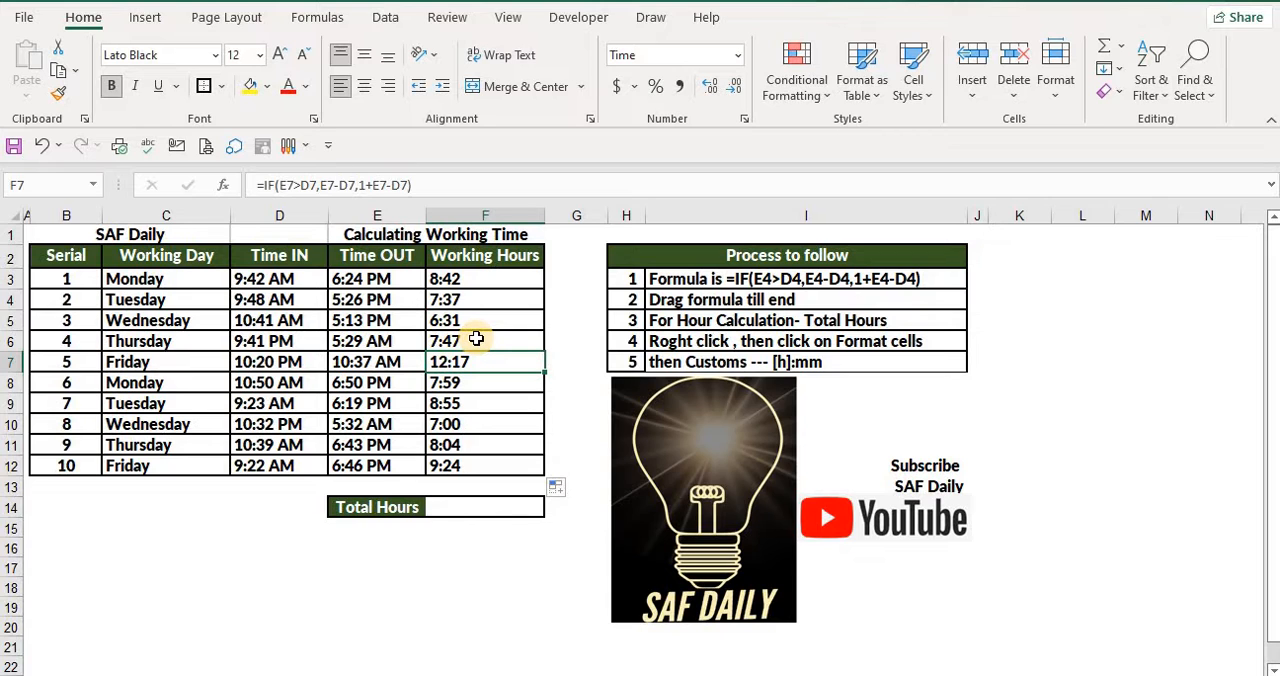
pyautogui.click(471, 437)
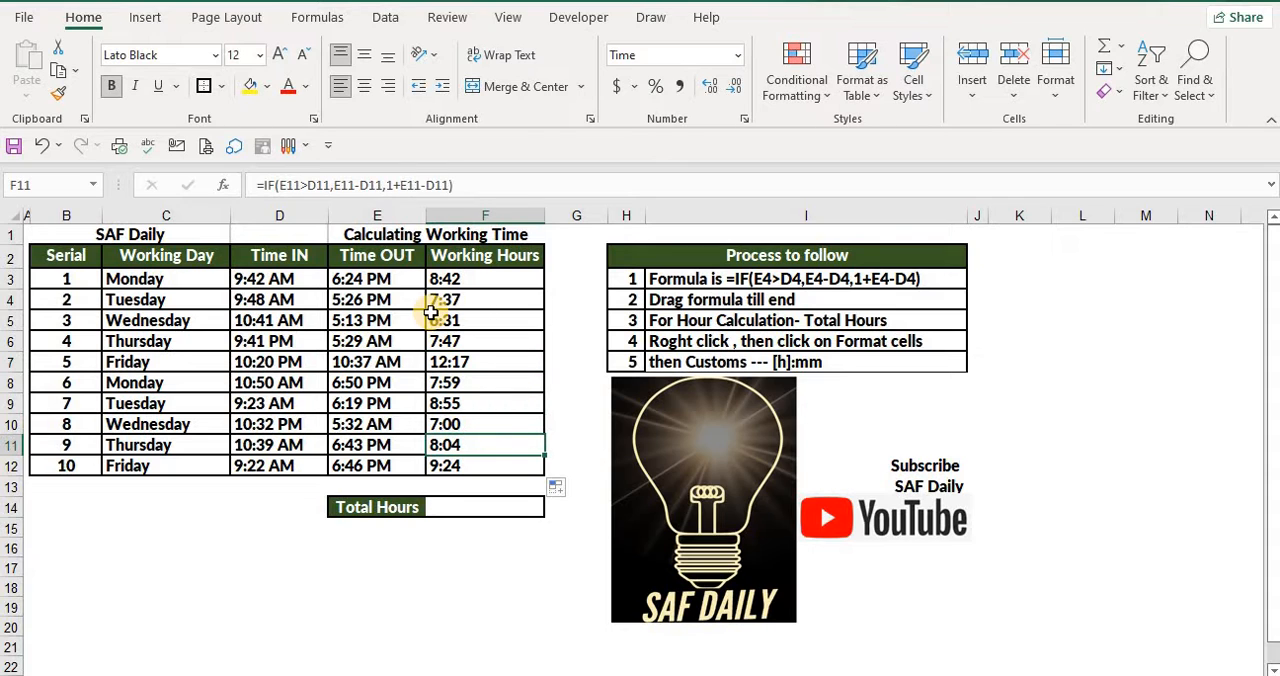
pyautogui.click(474, 508)
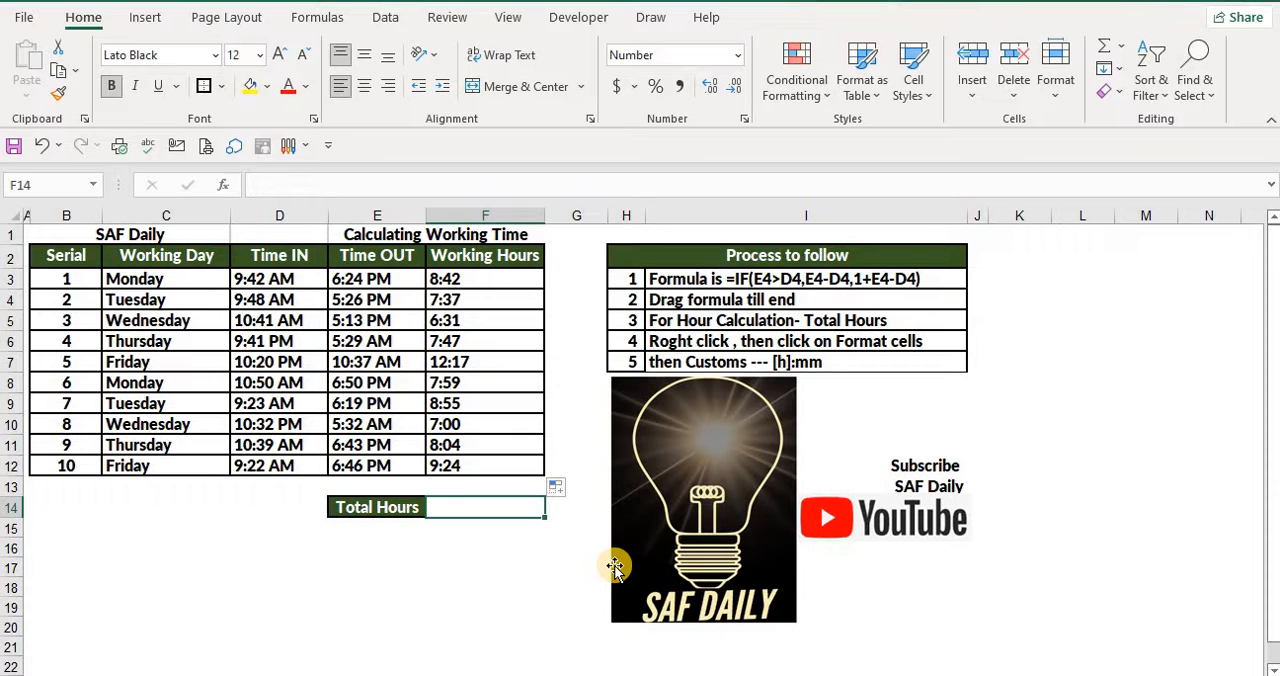
# Enter =SUM(F3:F12) in the Total Hours cell F14 to add up the Working Hours column
pyautogui.write('=sum(')
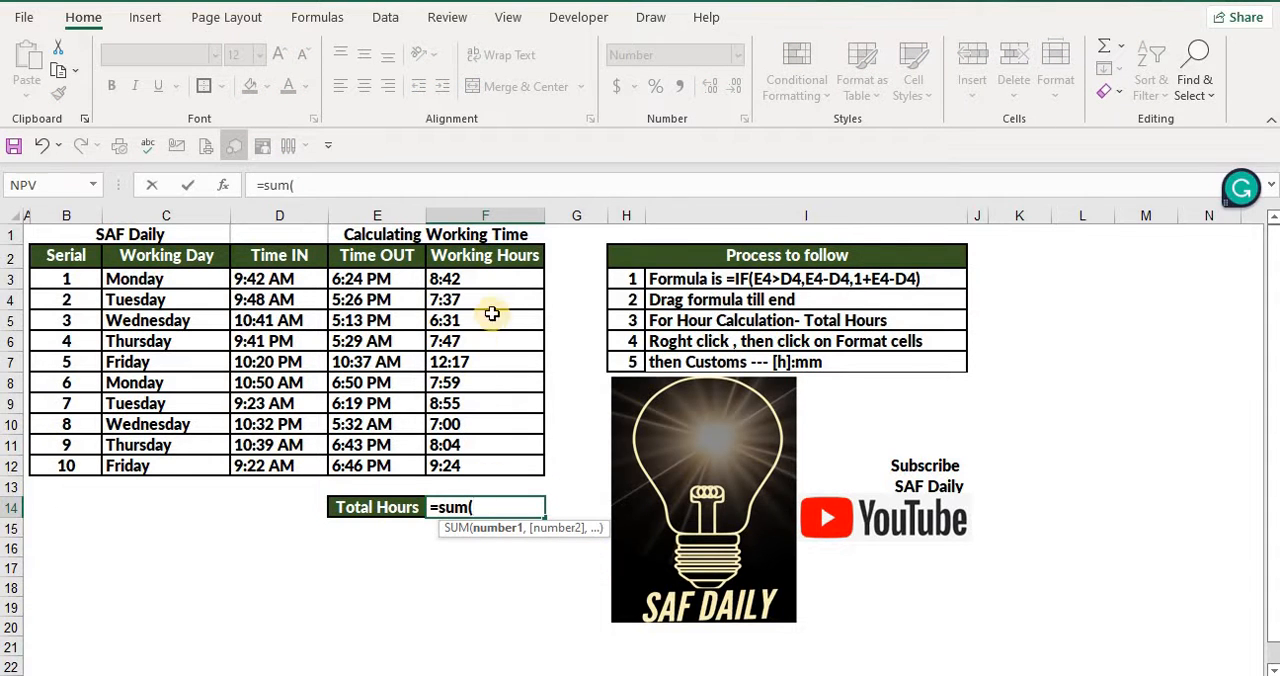
pyautogui.moveTo(490, 280); pyautogui.dragTo(495, 466)
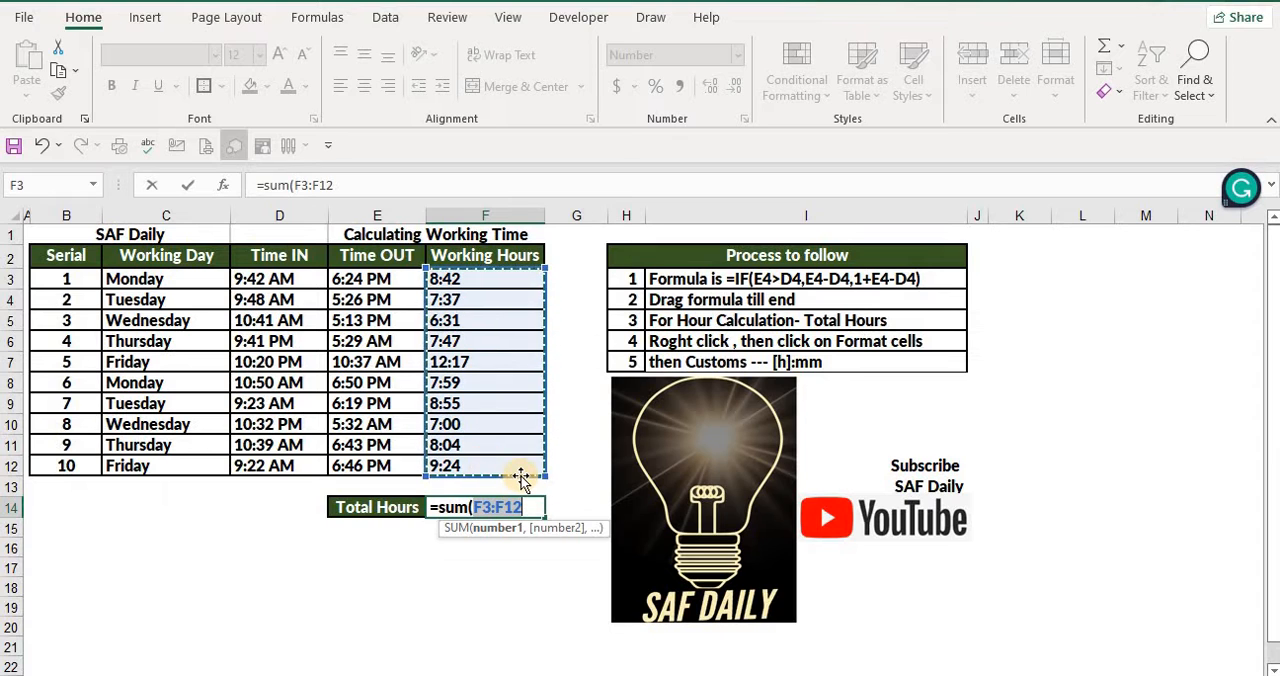
pyautogui.write(')')
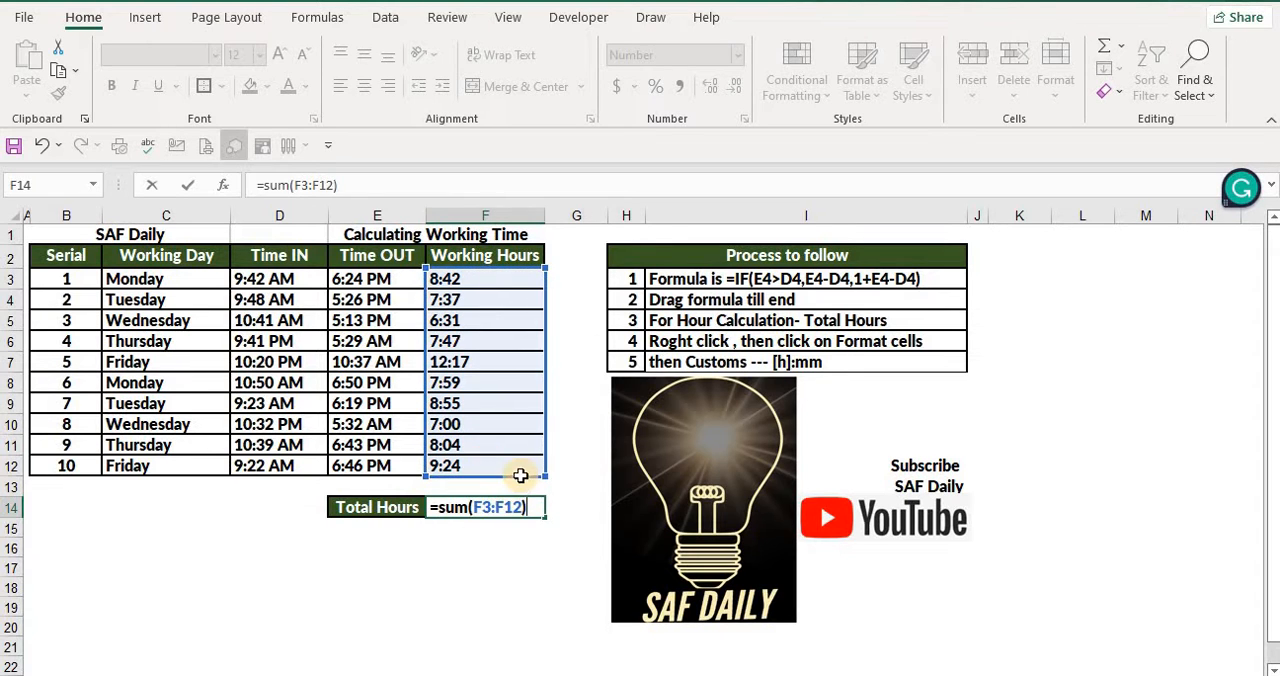
pyautogui.press('Return')
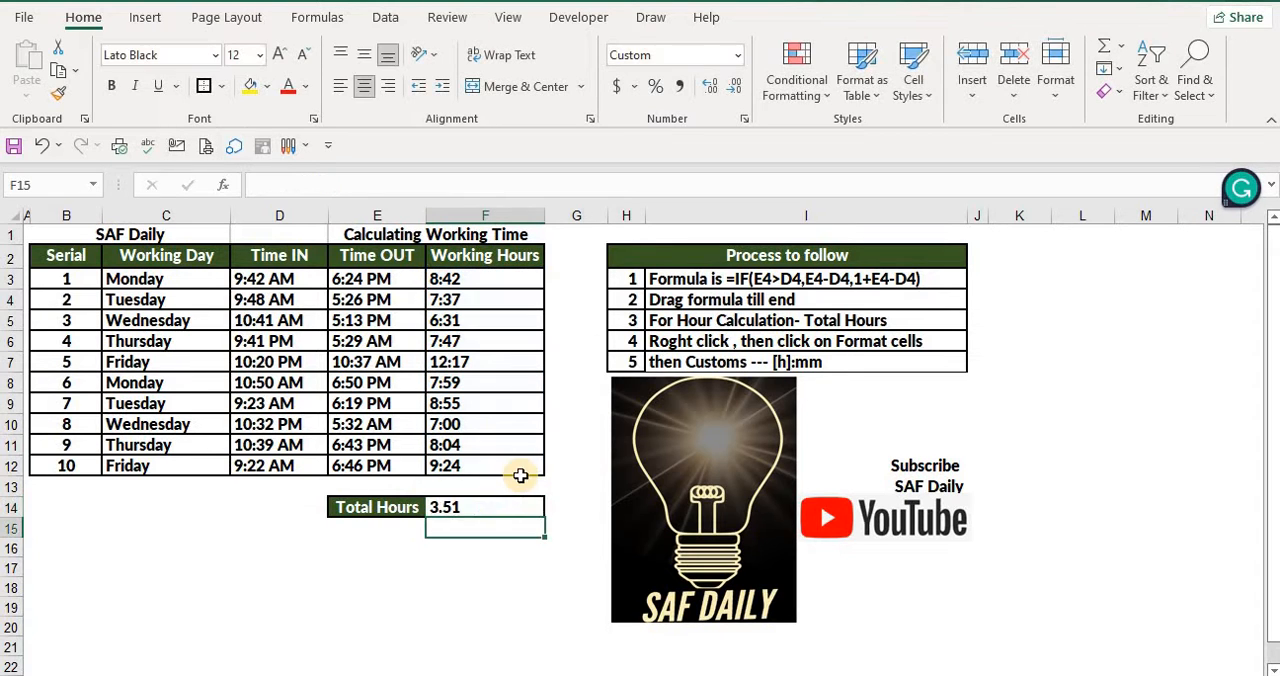
pyautogui.click(475, 507)
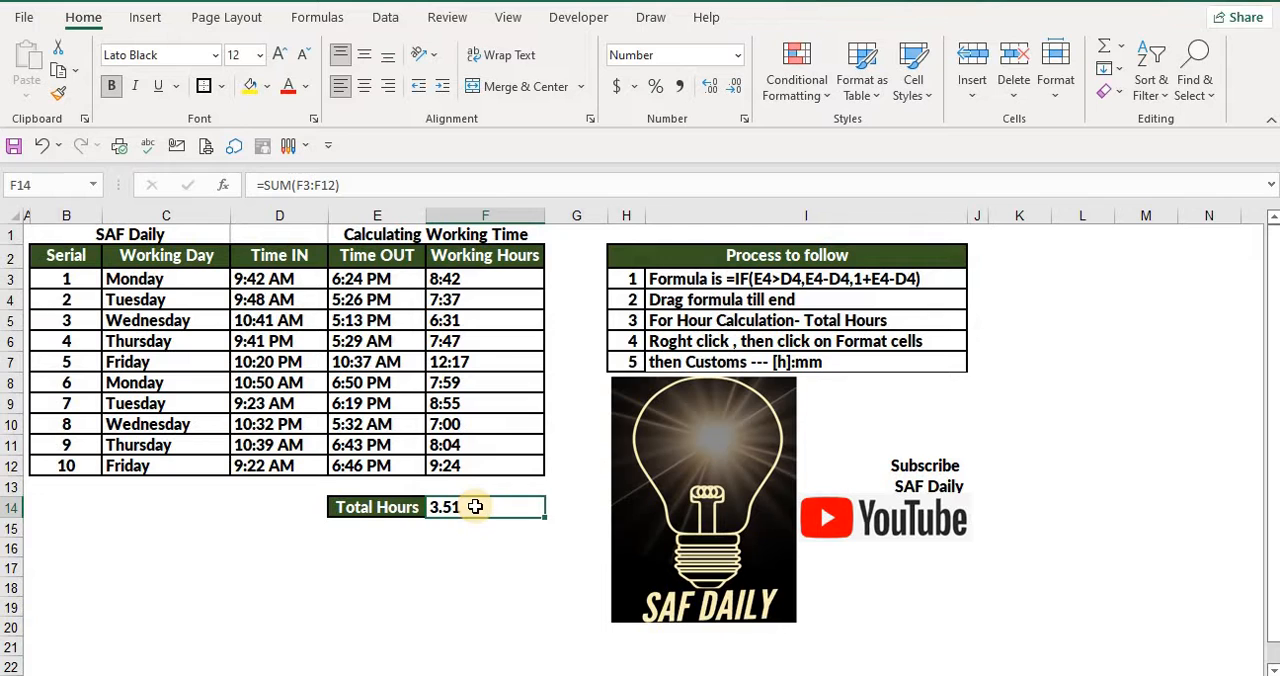
# Compare the daily Working Hours entries in F3:F12 with the number shown in the Total Hours cell F14
pyautogui.click(464, 548)
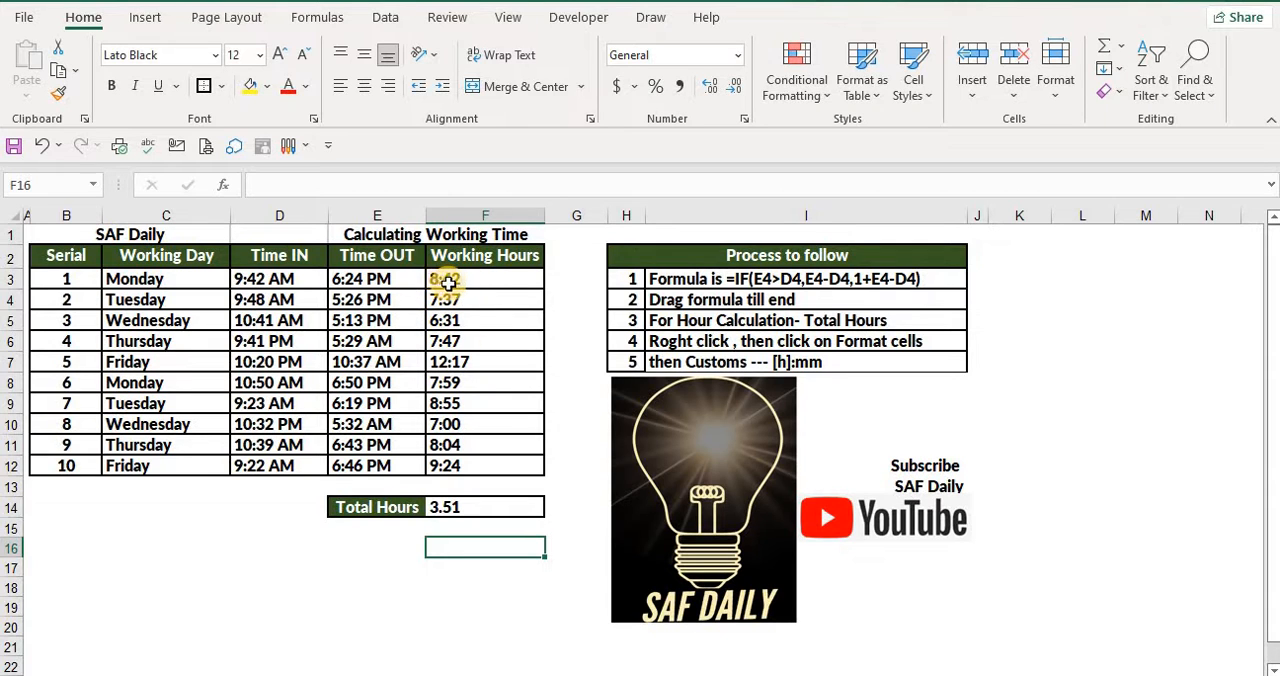
pyautogui.click(436, 279)
pyautogui.press('Down')
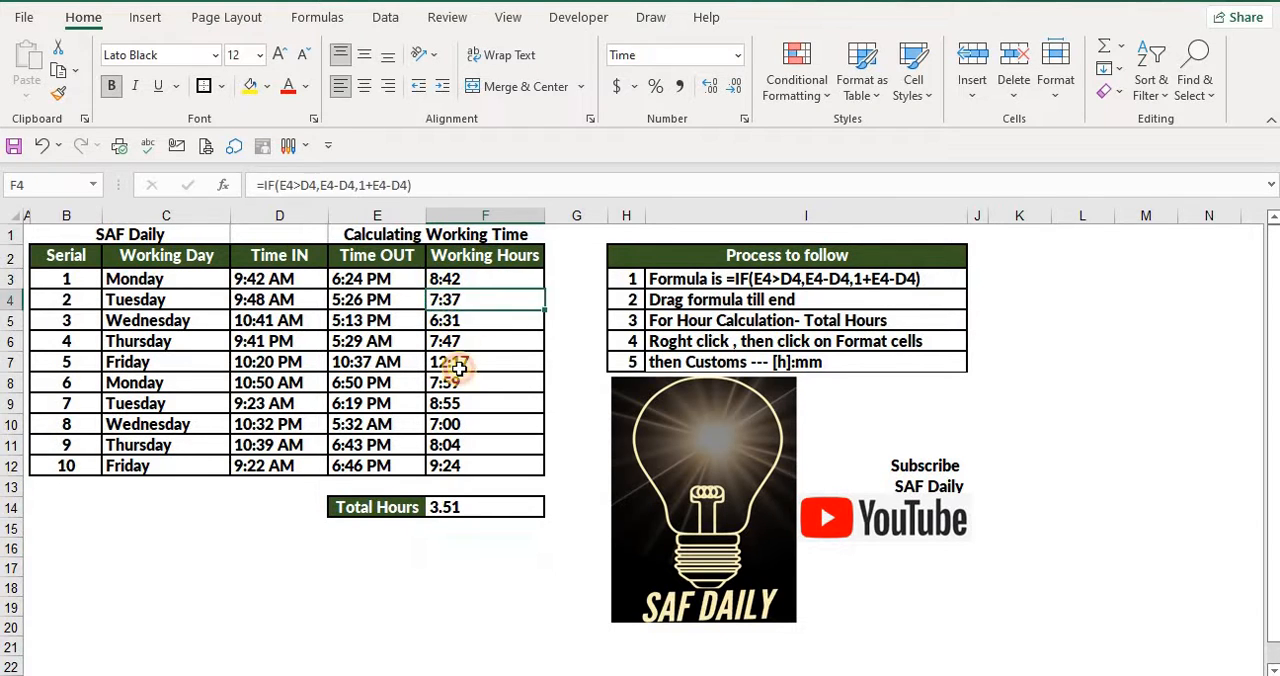
pyautogui.press('Down')
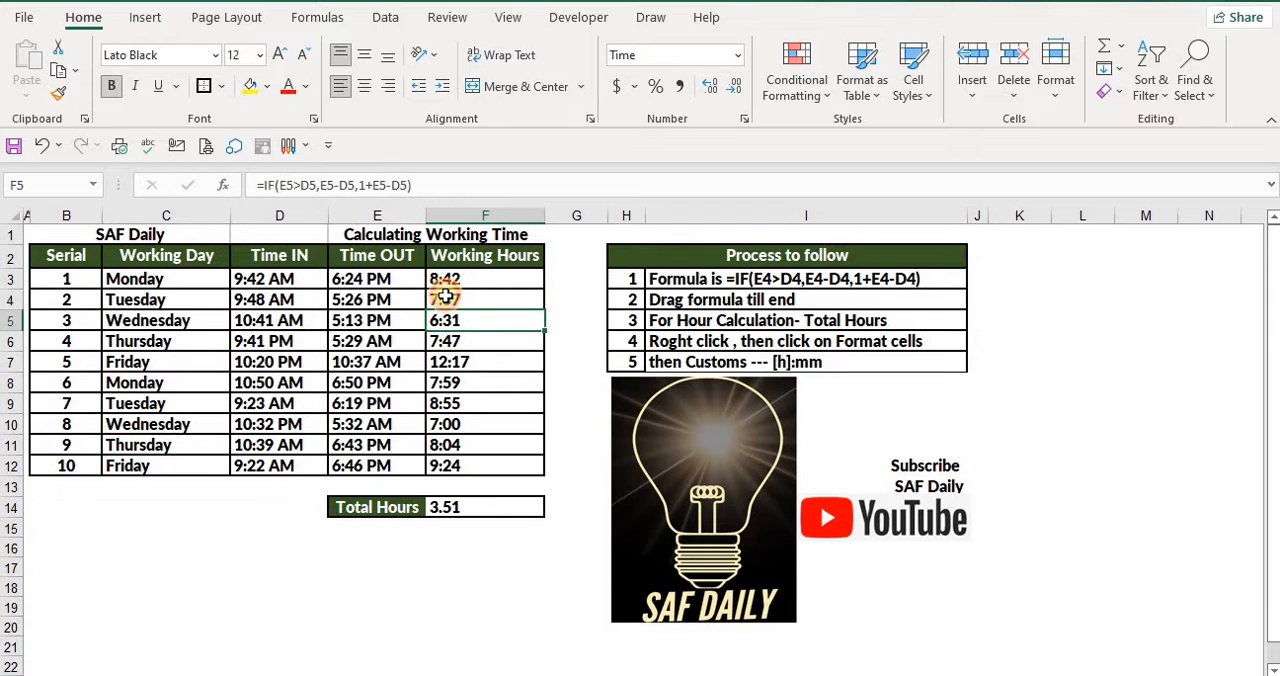
pyautogui.moveTo(437, 285); pyautogui.dragTo(450, 305)
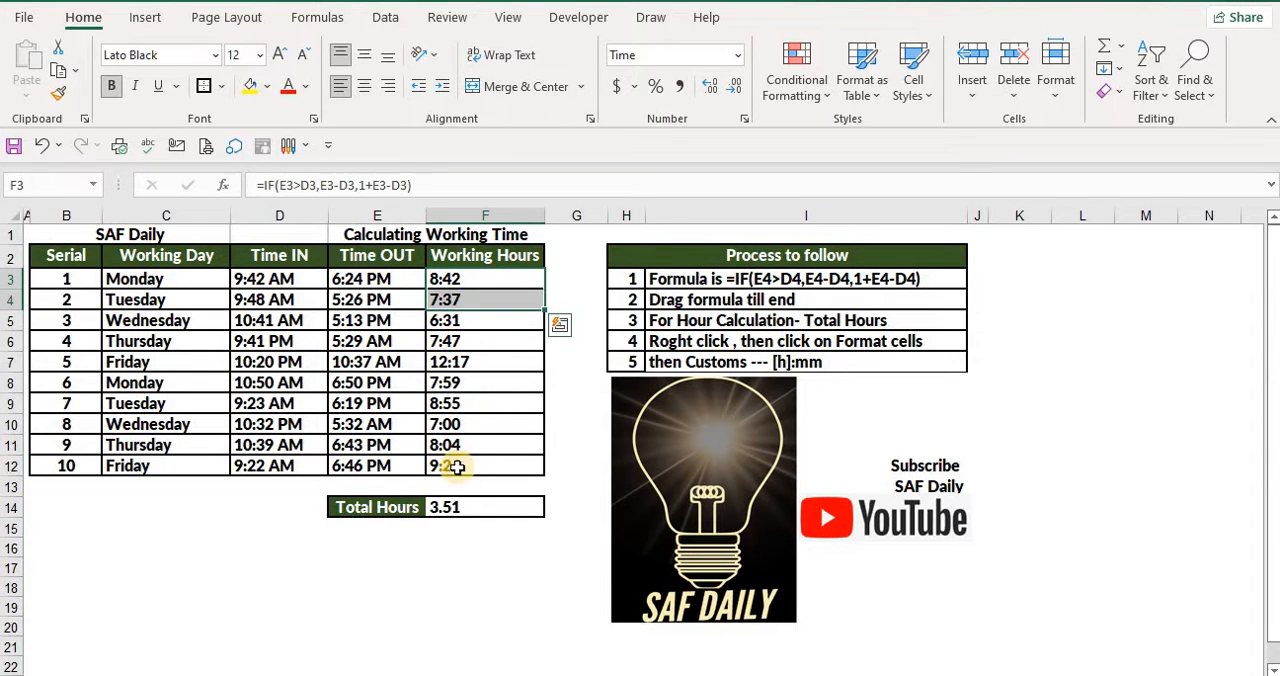
pyautogui.click(434, 508)
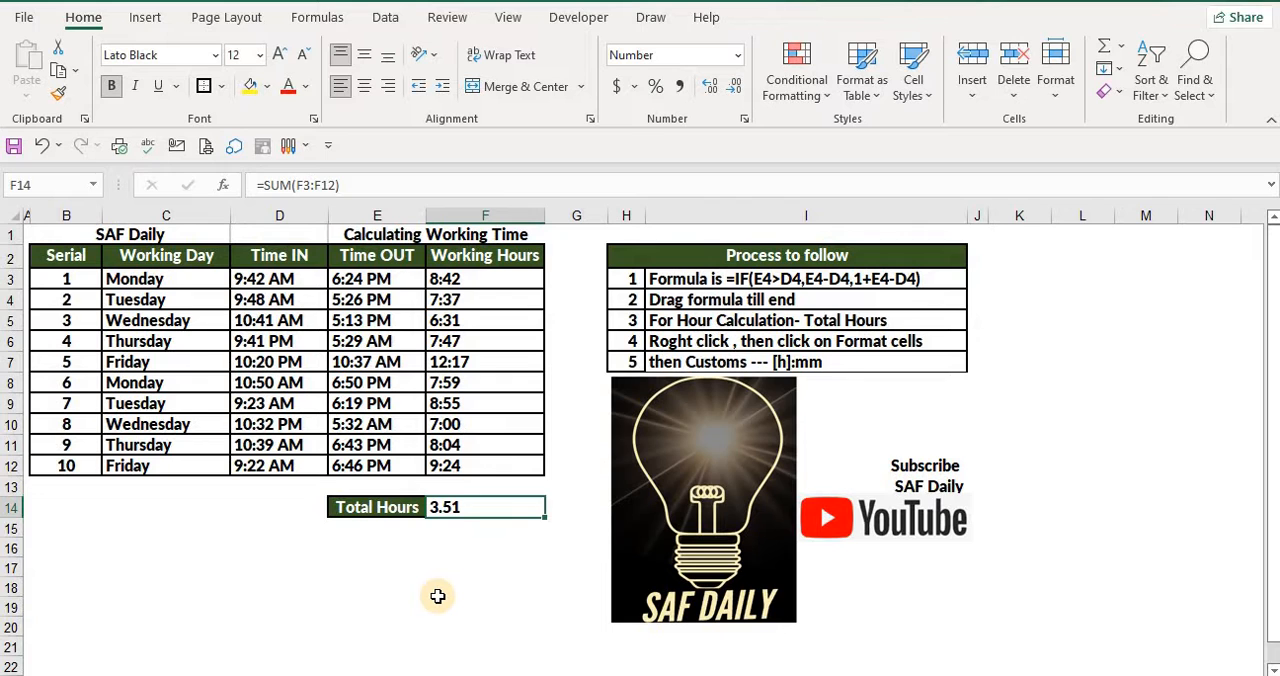
pyautogui.rightClick(477, 509)
pyautogui.press('Escape')
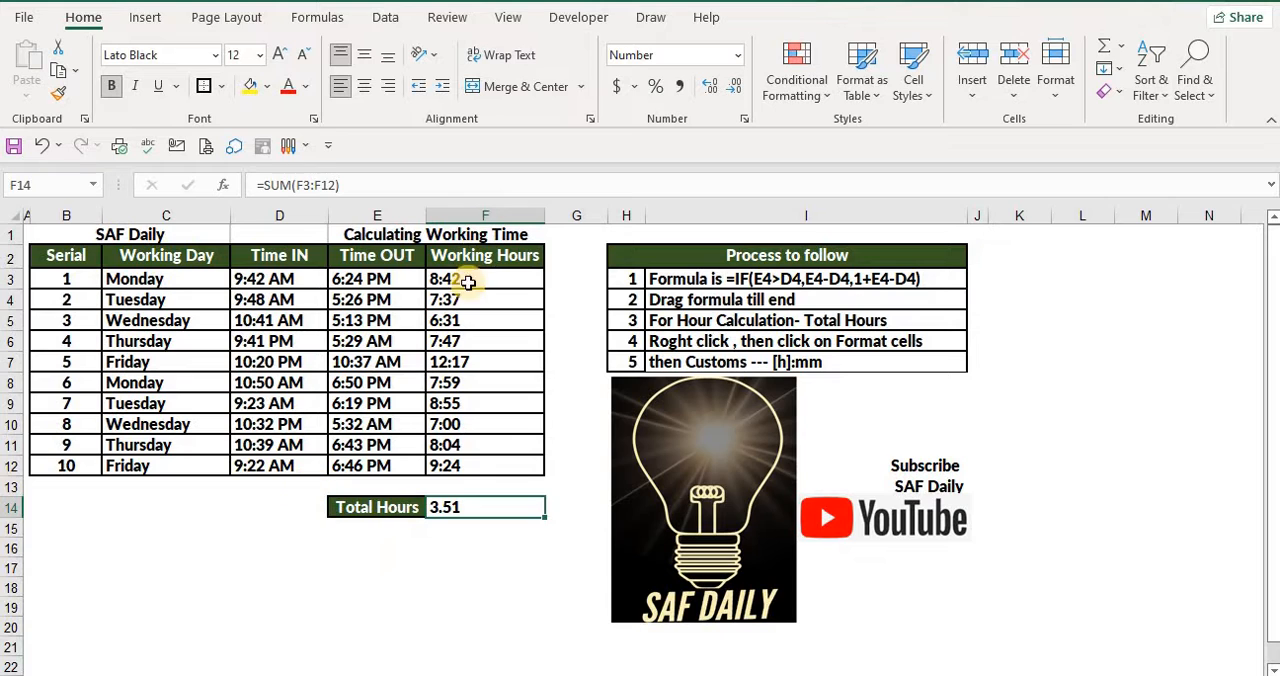
pyautogui.moveTo(463, 278); pyautogui.dragTo(463, 464)
pyautogui.click(439, 581)
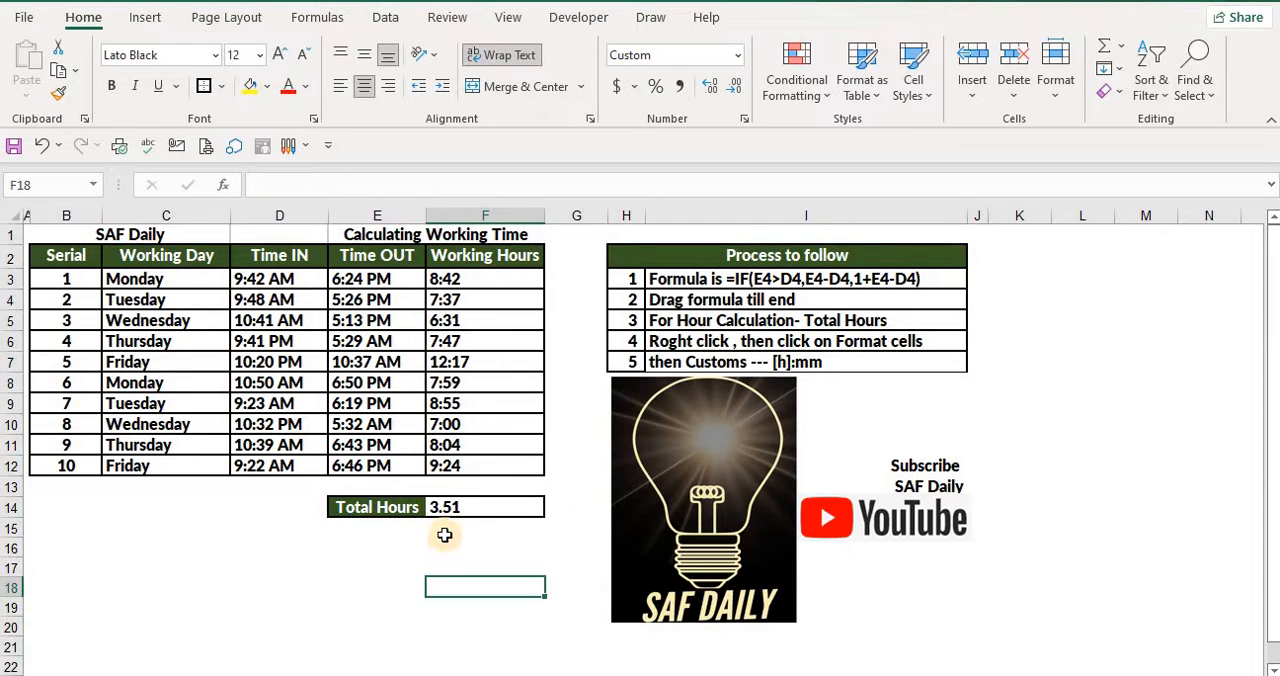
pyautogui.click(447, 507)
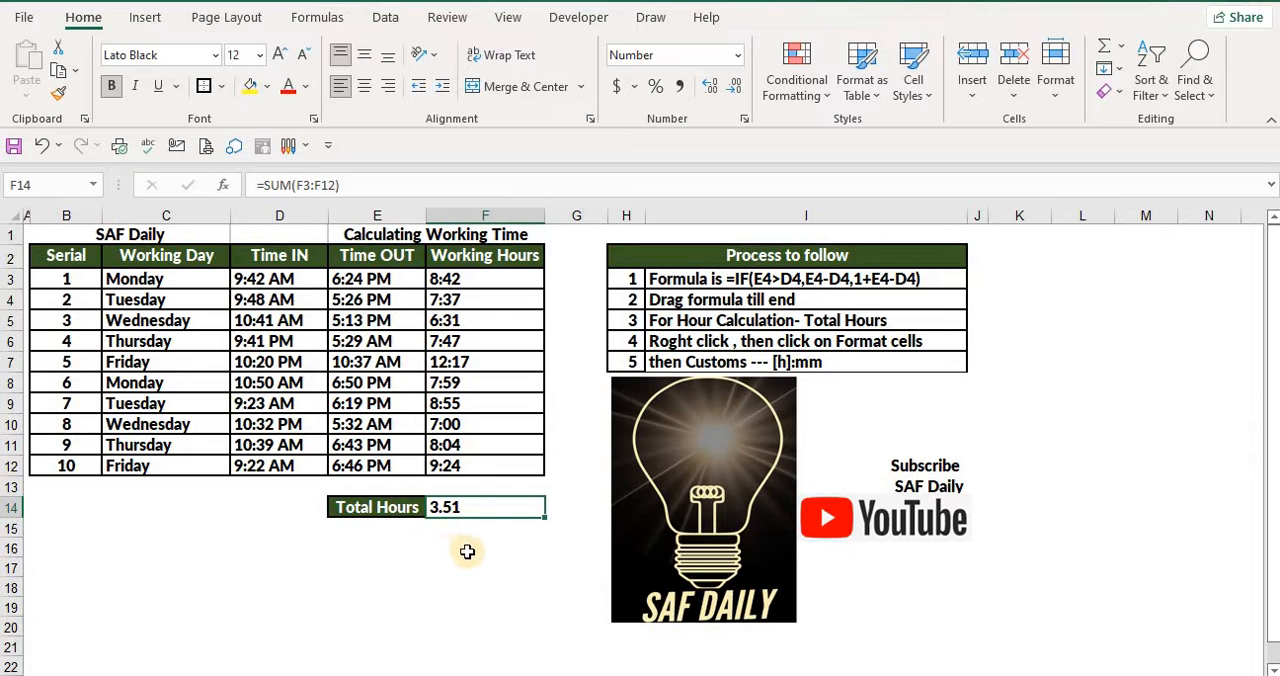
pyautogui.click(467, 551)
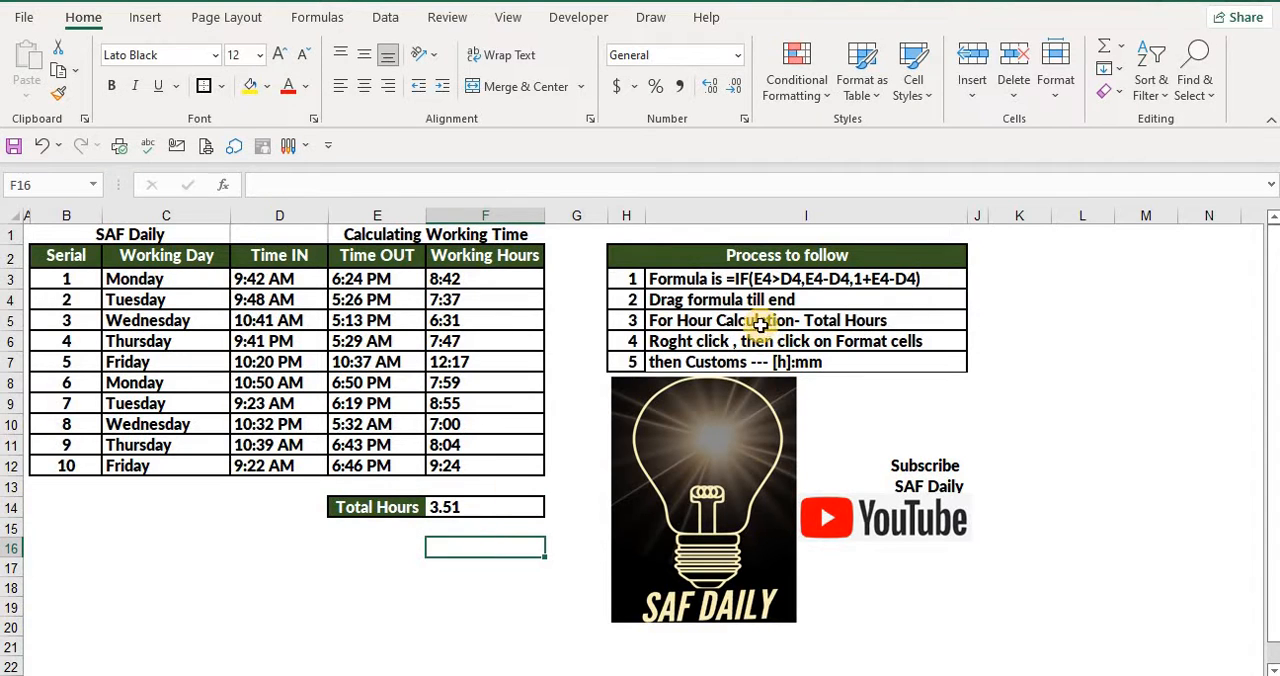
# Apply the custom number format [h]:mm to the Total Hours cell F14
pyautogui.click(460, 509)
pyautogui.rightClick(471, 508)
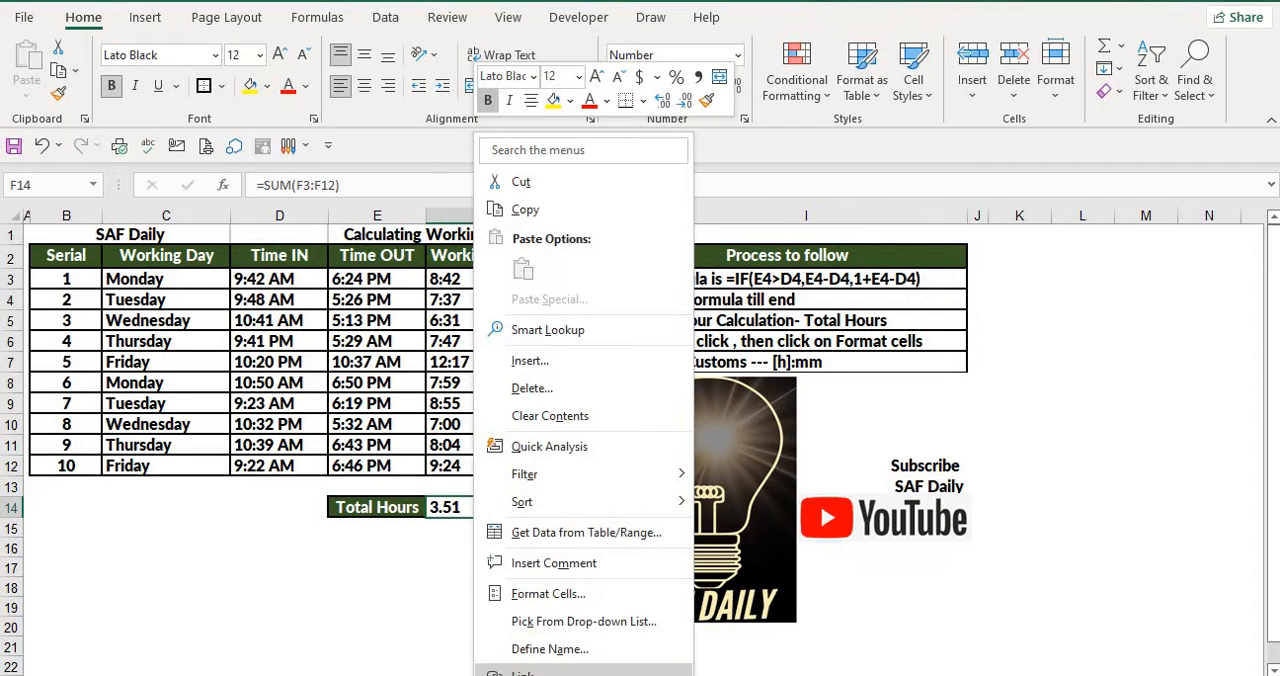
pyautogui.click(530, 594)
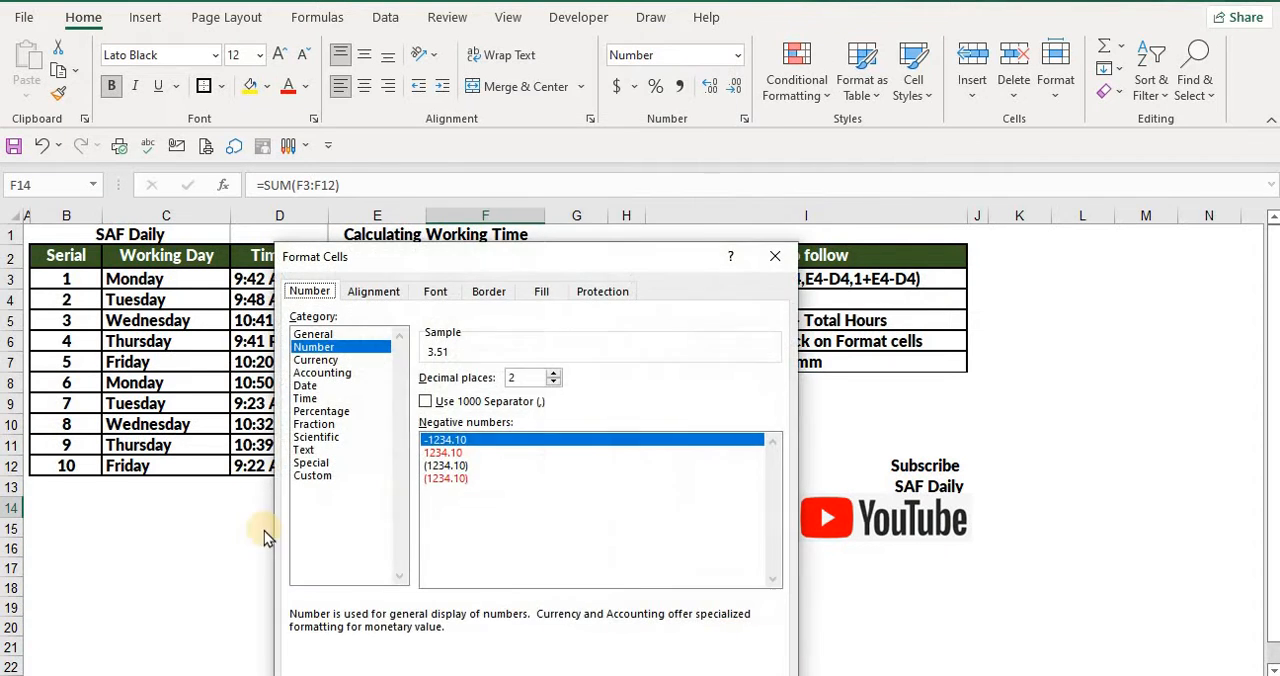
pyautogui.click(320, 477)
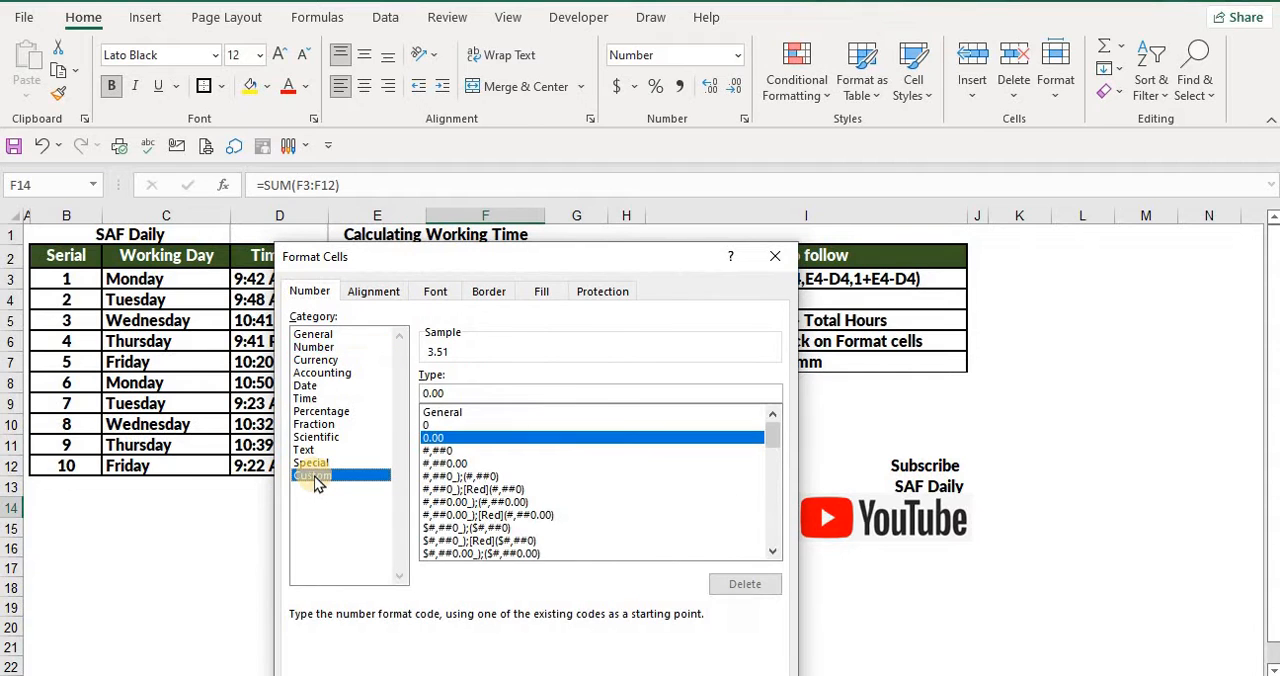
pyautogui.moveTo(467, 389); pyautogui.dragTo(409, 393)
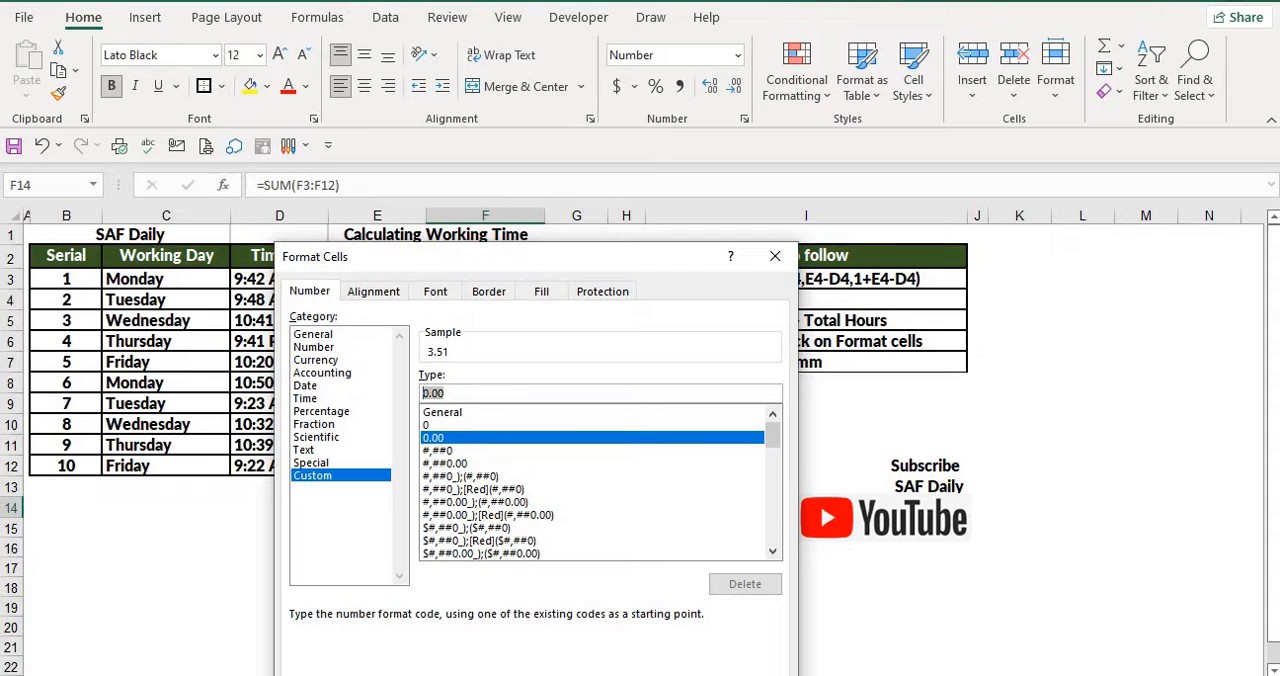
pyautogui.write('[h')
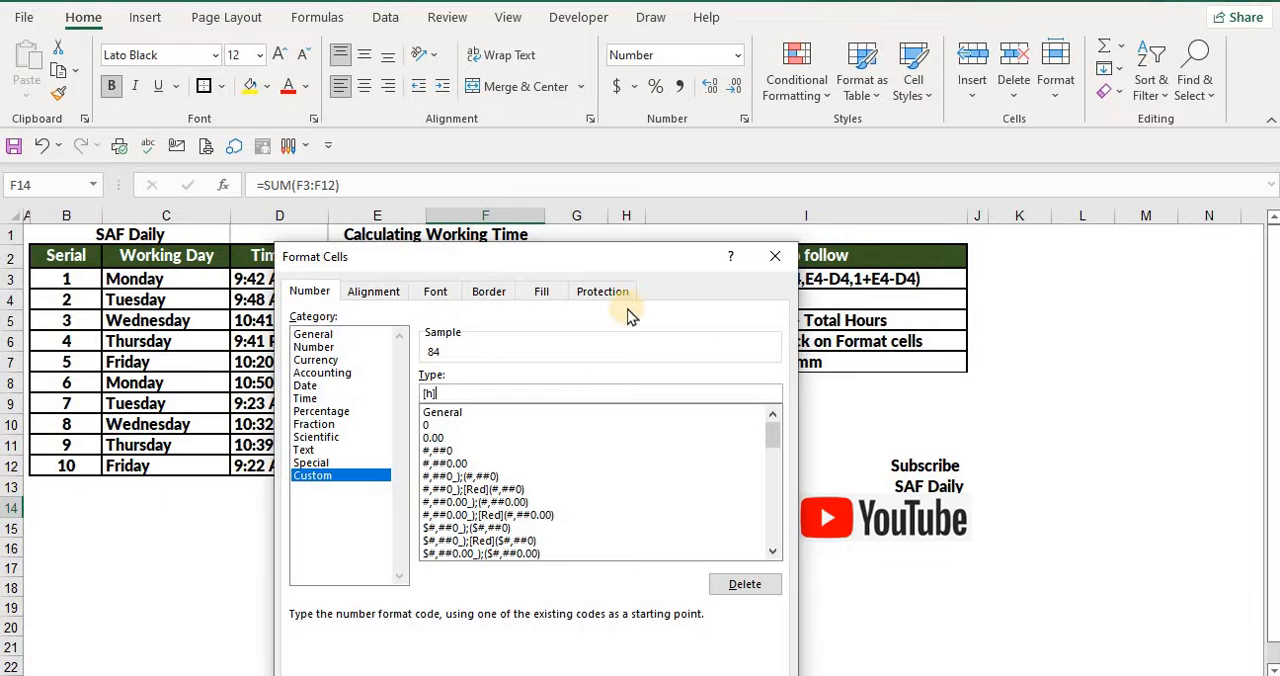
pyautogui.moveTo(620, 257); pyautogui.dragTo(533, 249)
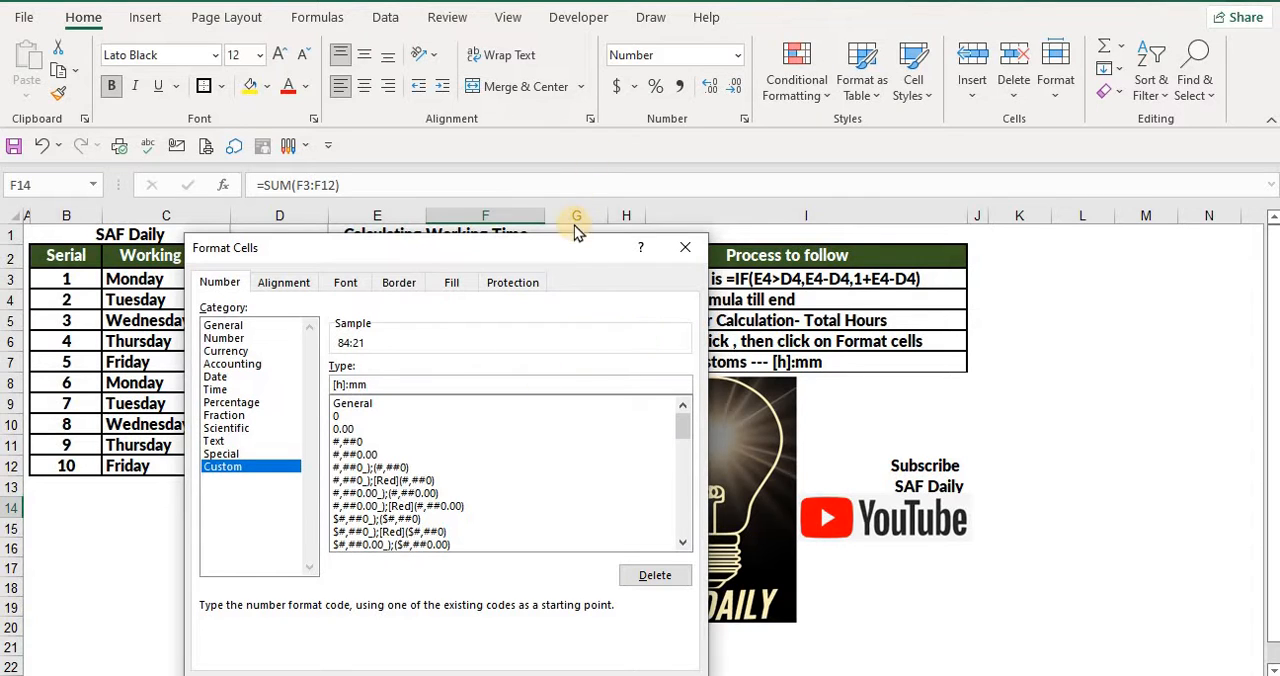
pyautogui.moveTo(575, 249); pyautogui.dragTo(581, 166)
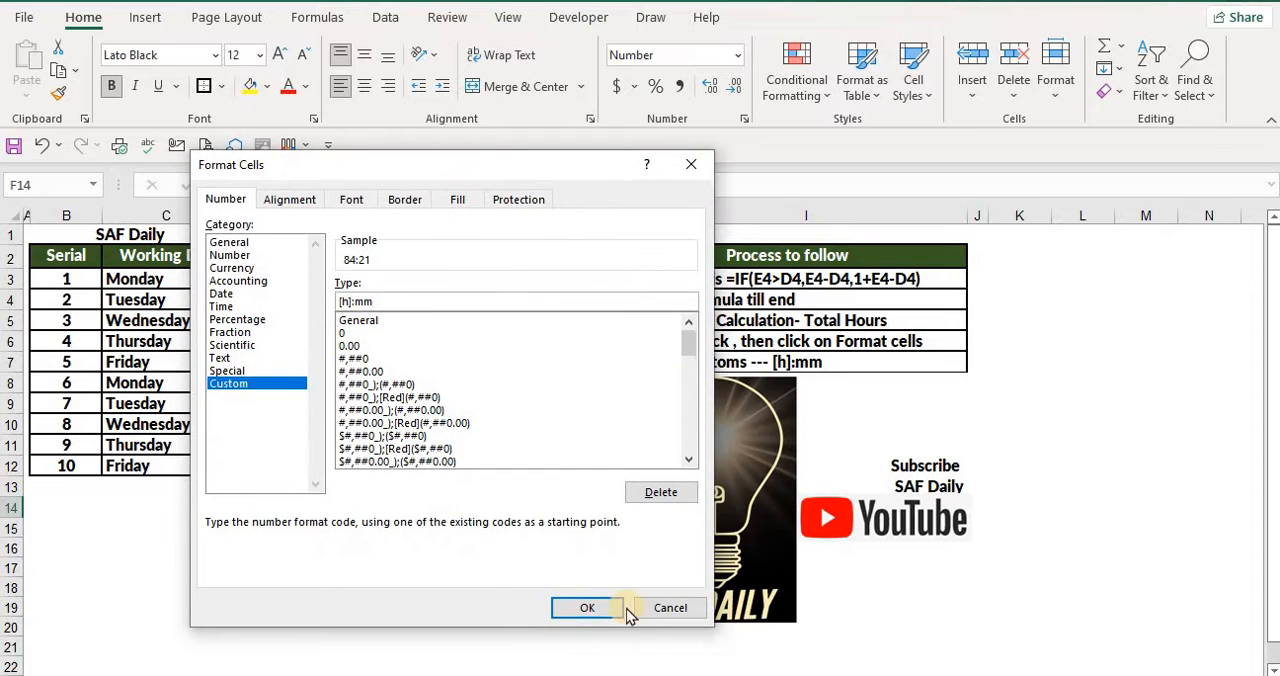
pyautogui.click(592, 608)
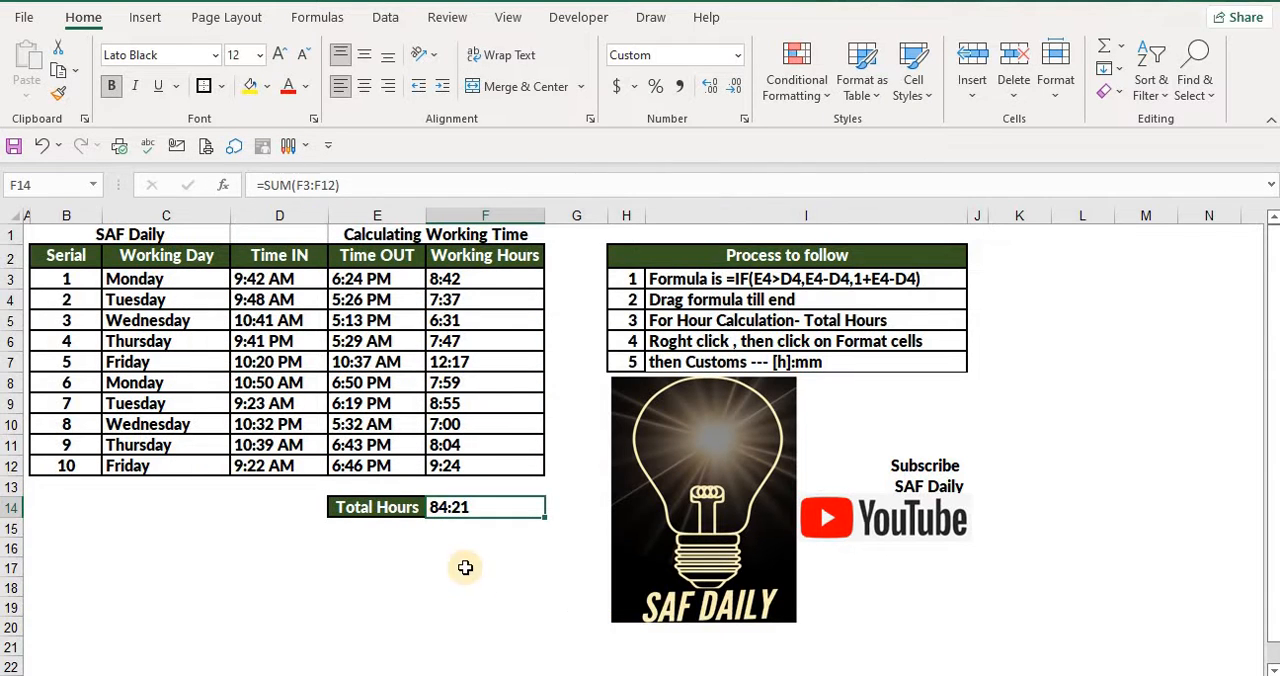
# Check the formatted total in F14 against the daily Working Hours in F3:F12
pyautogui.click(460, 566)
pyautogui.click(451, 507)
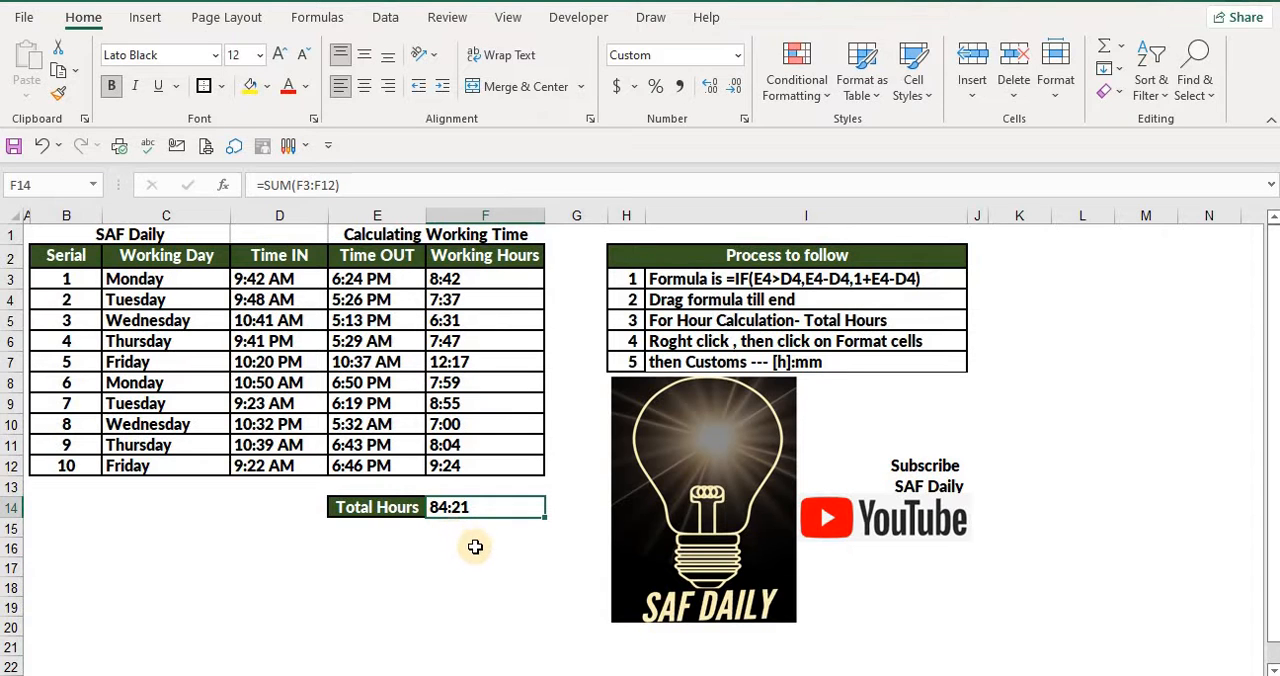
pyautogui.click(477, 546)
pyautogui.moveTo(466, 280); pyautogui.dragTo(463, 460)
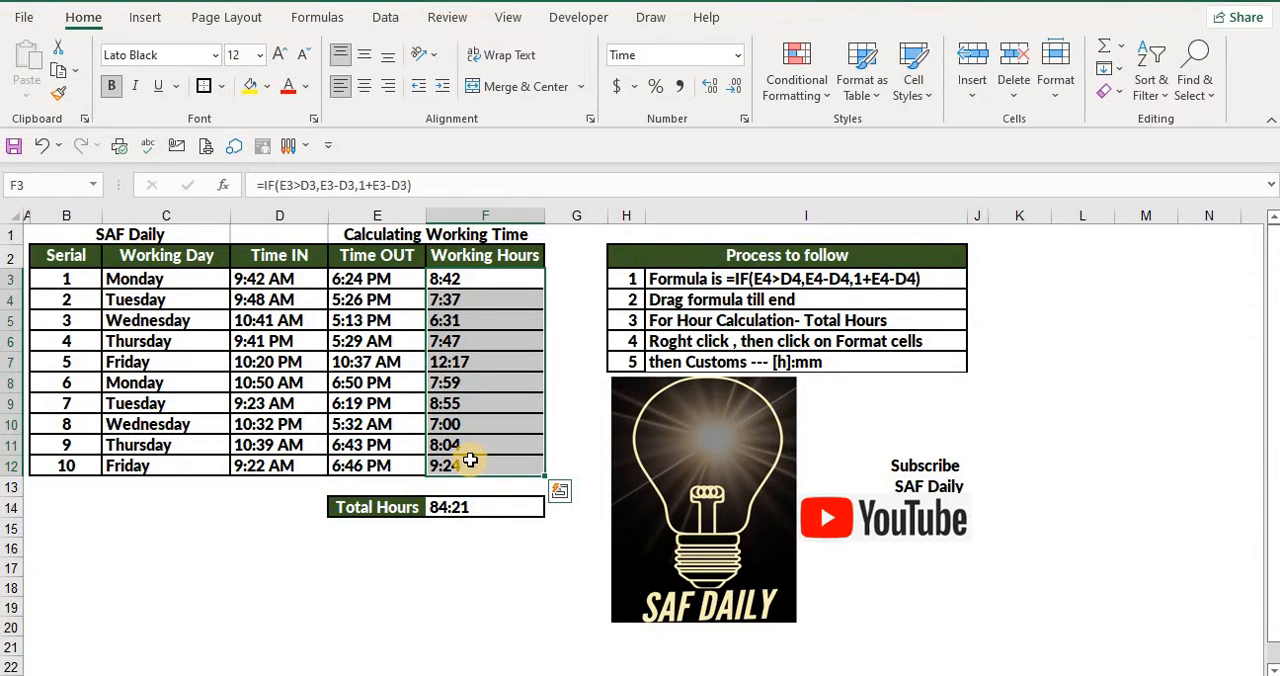
pyautogui.click(465, 588)
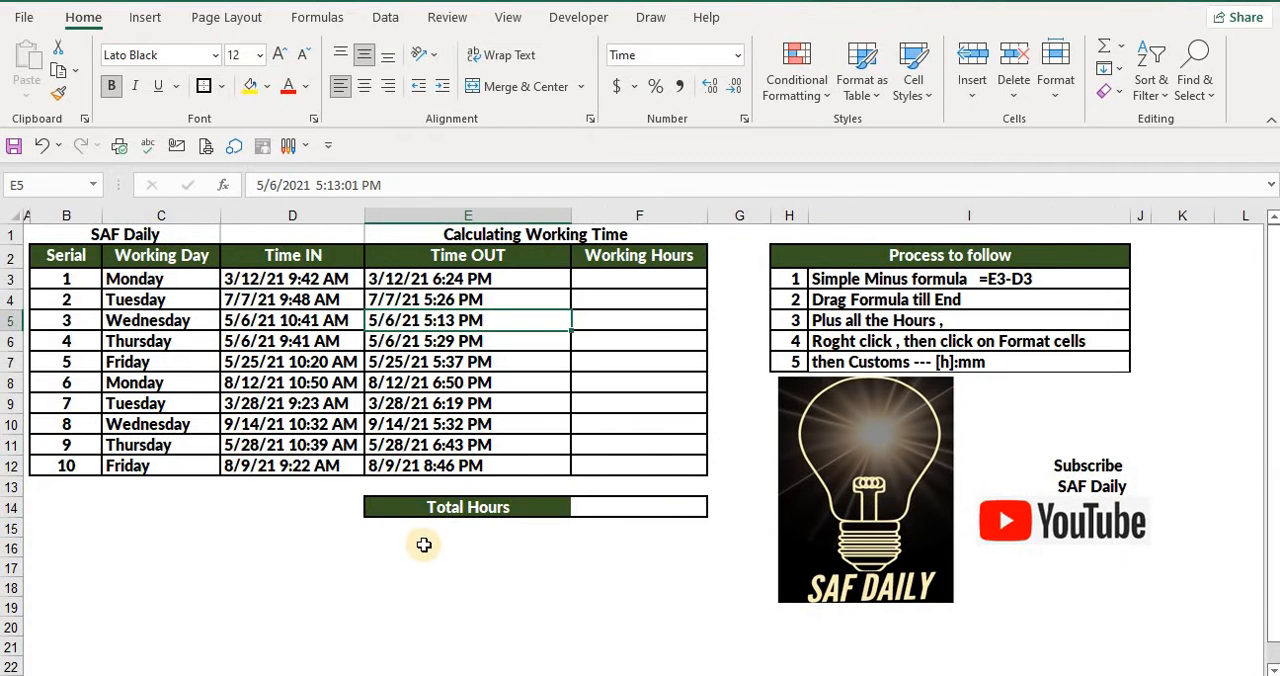
# On the sheet with dated Time IN and Time OUT entries, enter =E3-D3 in the first Working Hours cell F3
pyautogui.click(430, 566)
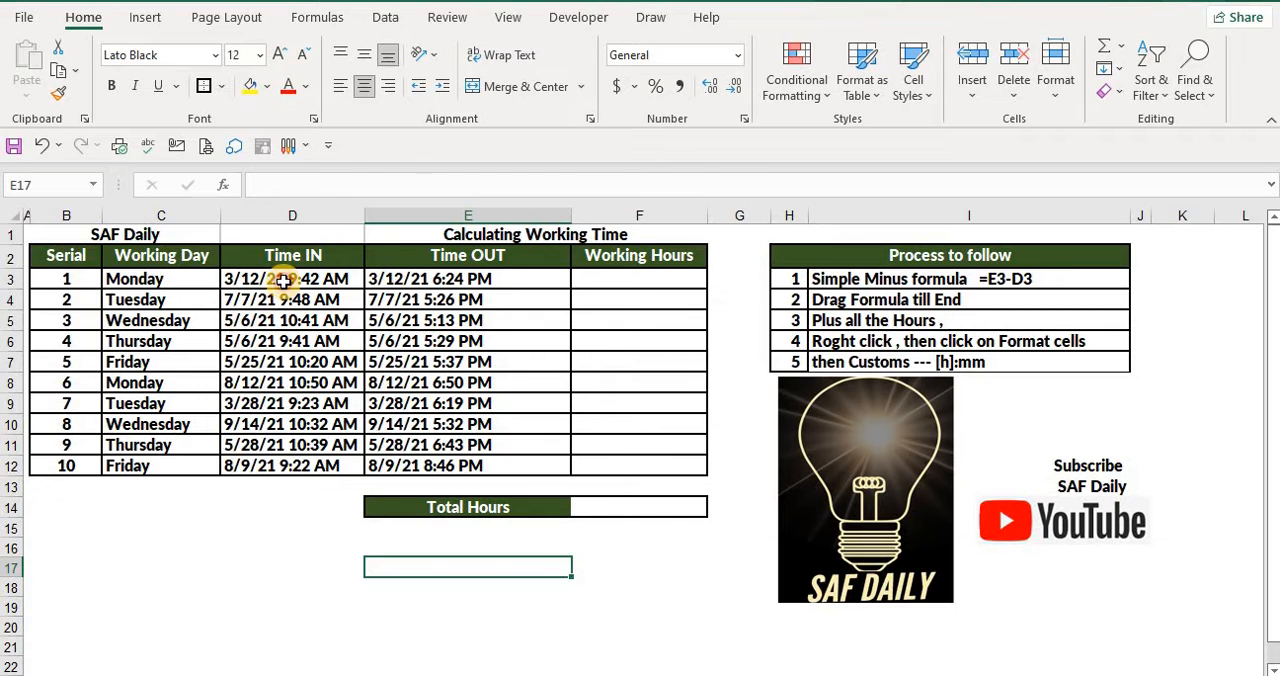
pyautogui.click(284, 281)
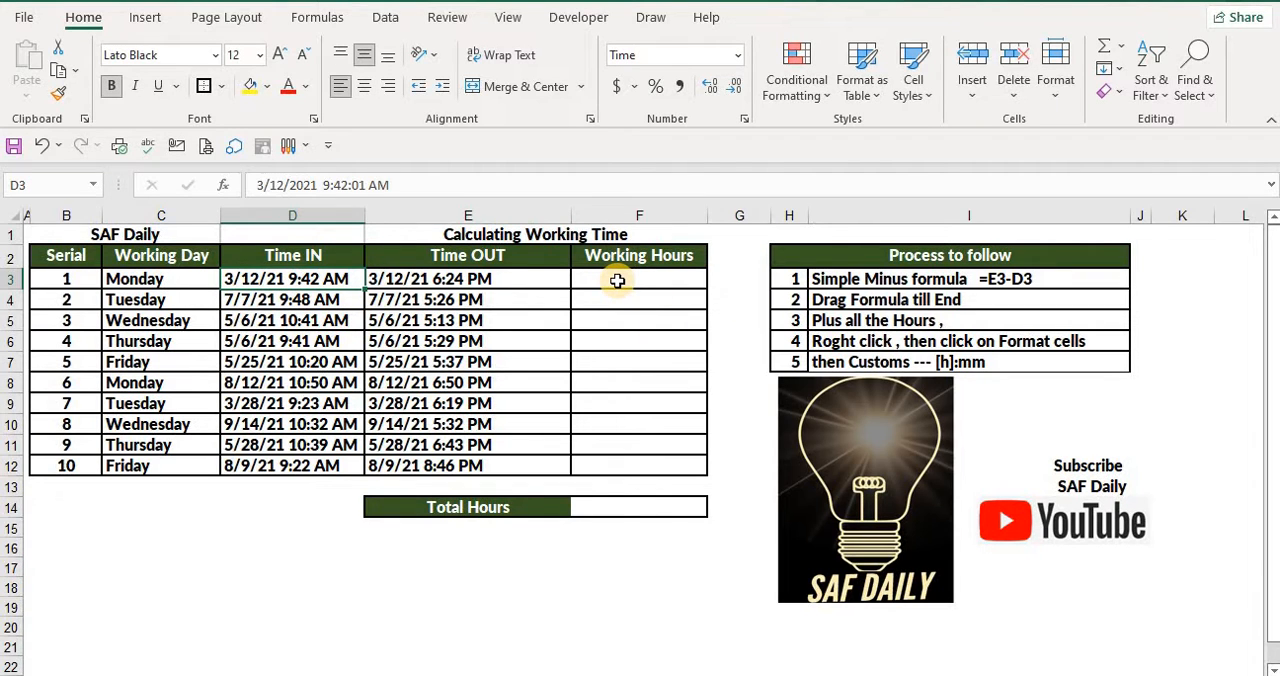
pyautogui.click(617, 281)
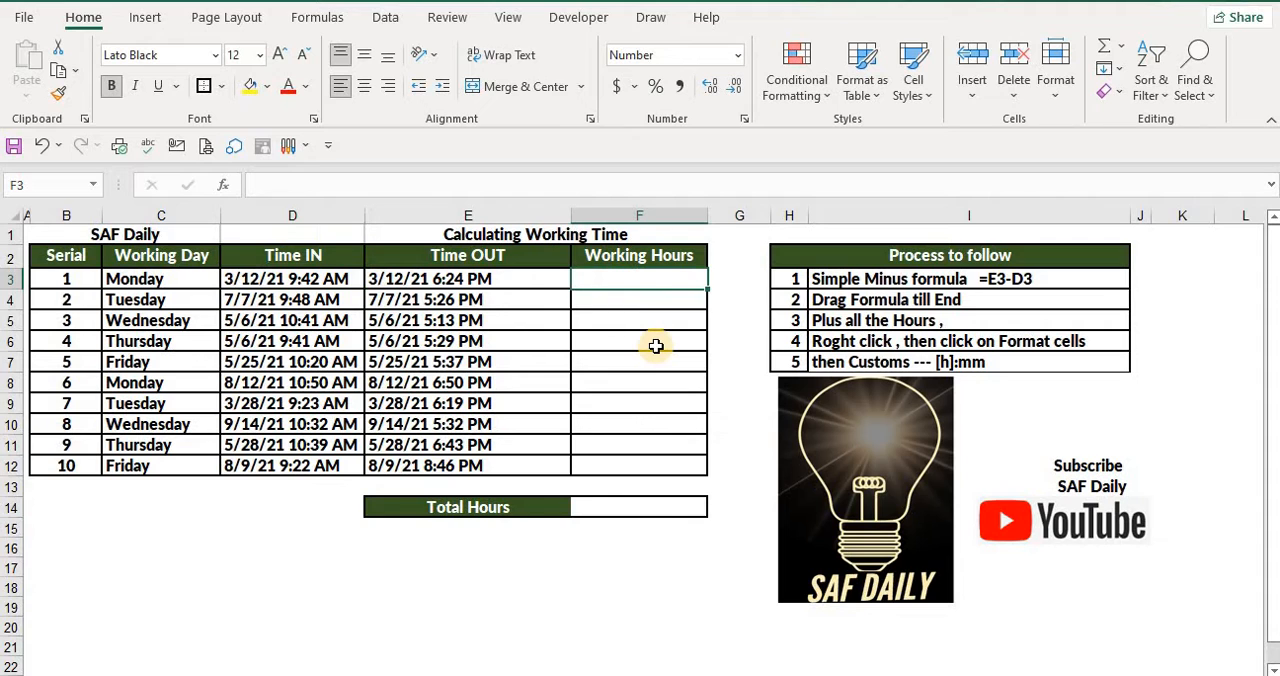
pyautogui.write('=')
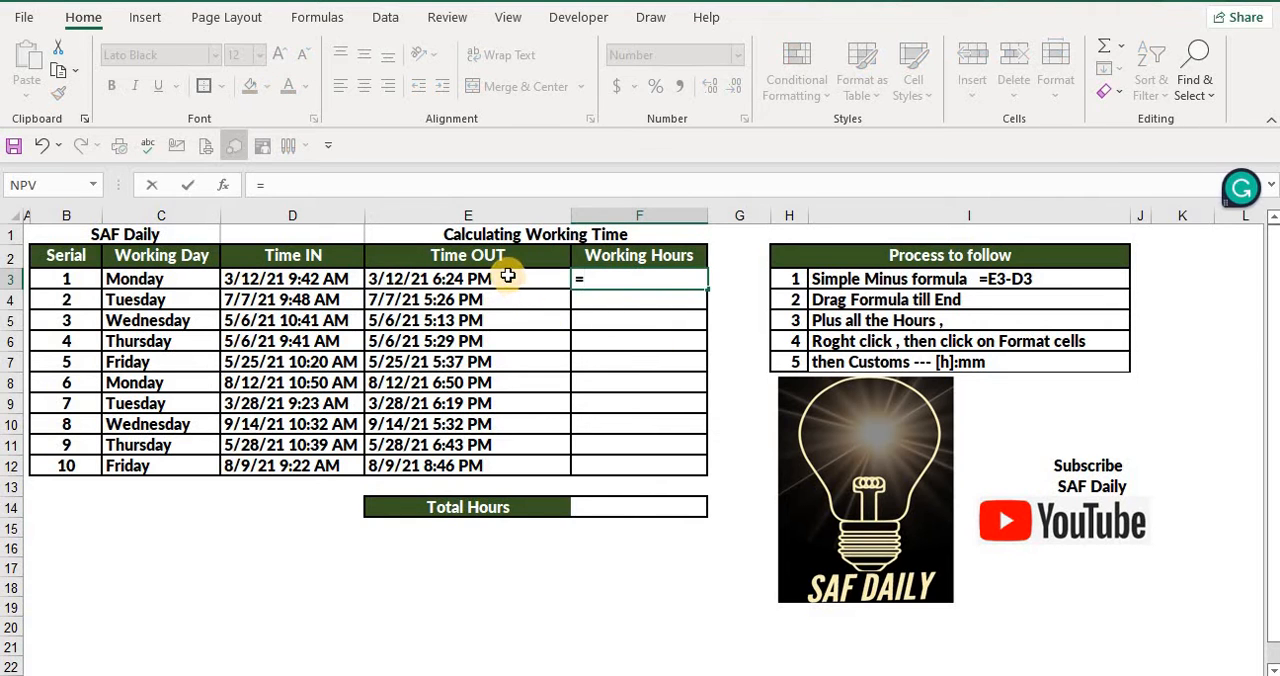
pyautogui.click(507, 278)
pyautogui.write('-')
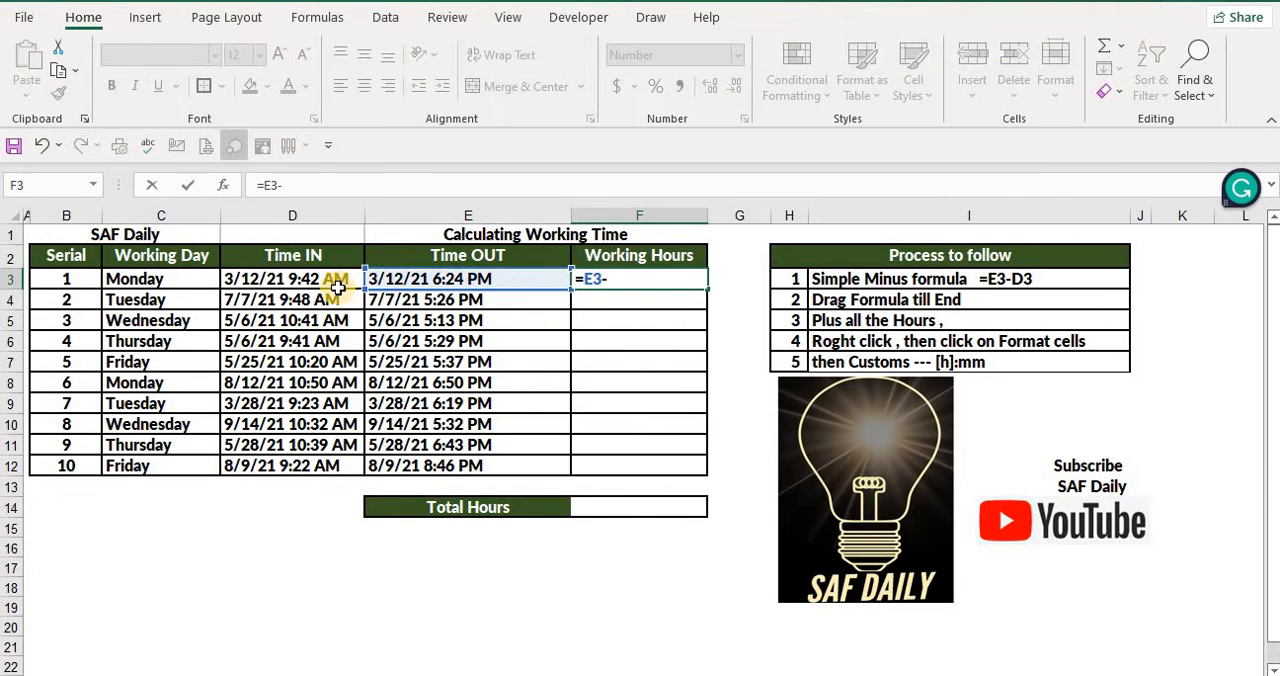
pyautogui.click(341, 284)
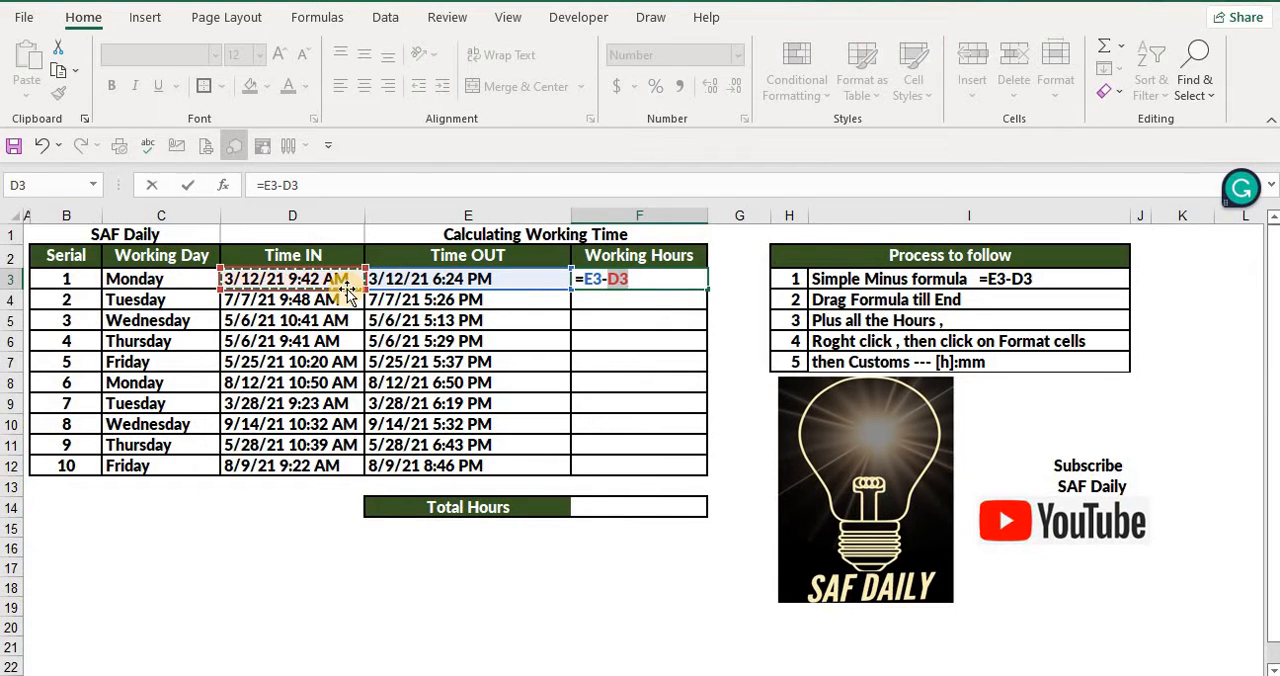
pyautogui.press('Return')
pyautogui.click(605, 283)
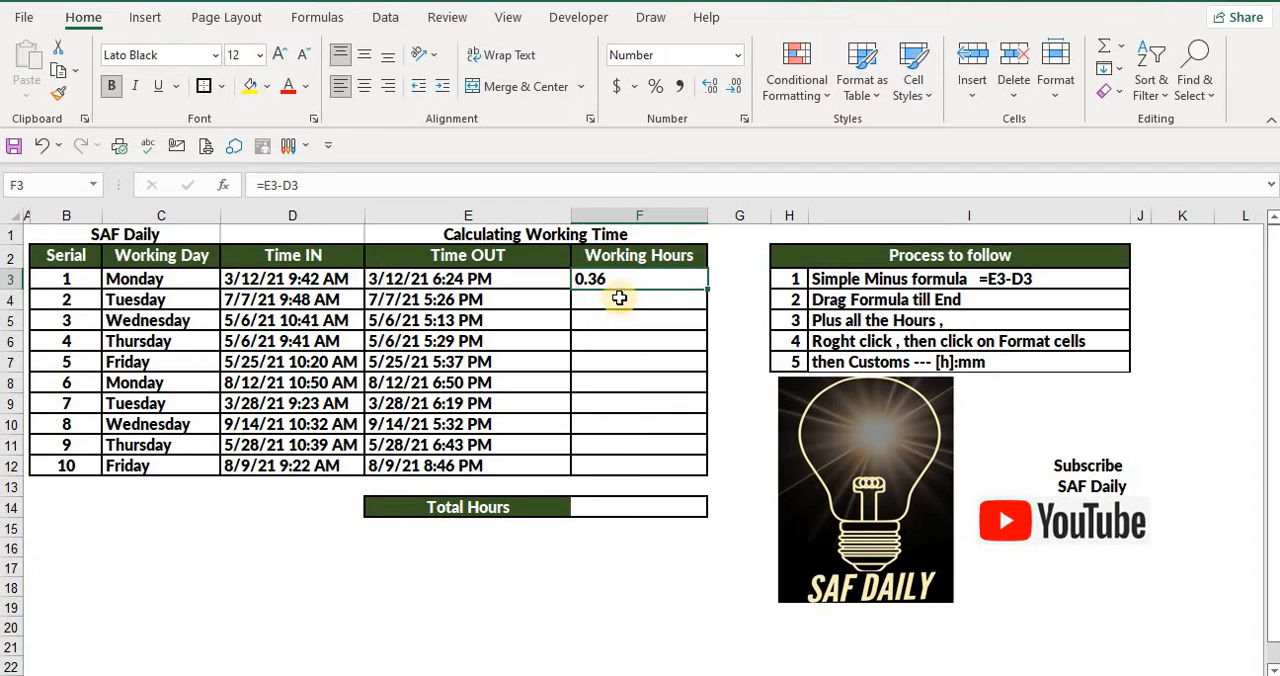
# Format the first Working Hours cell F3 with the 13:30 time format
pyautogui.click(635, 347)
pyautogui.click(618, 280)
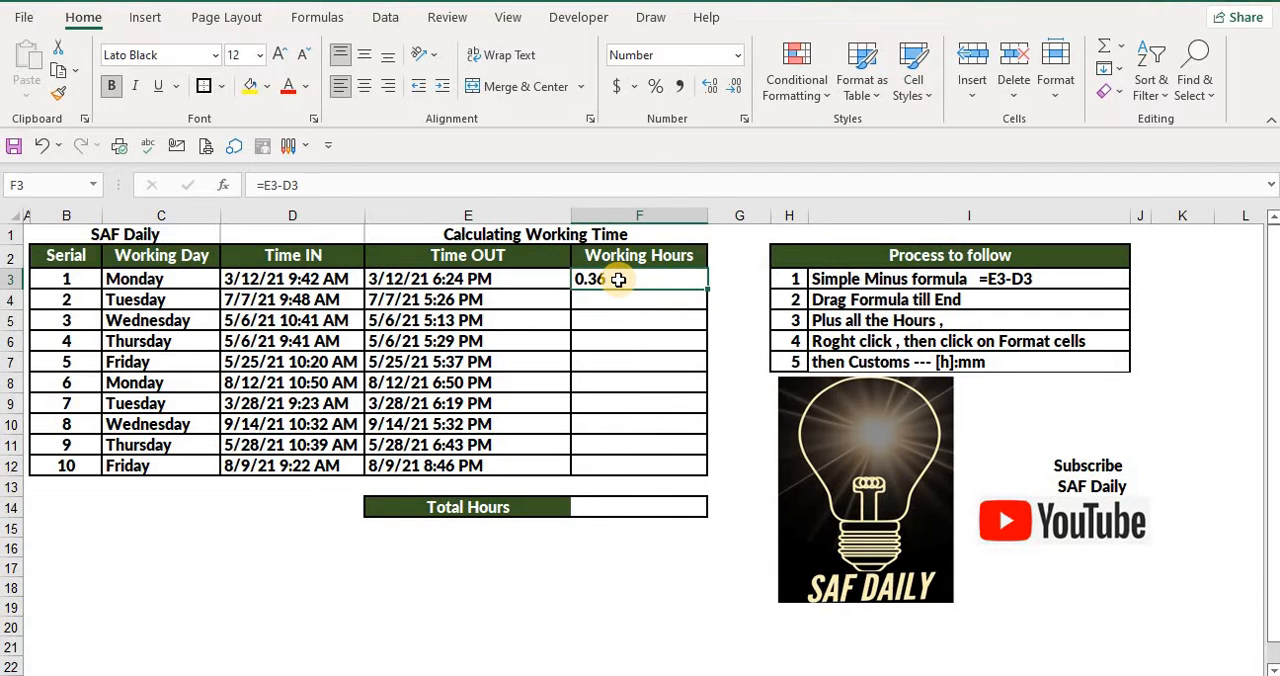
pyautogui.rightClick(618, 280)
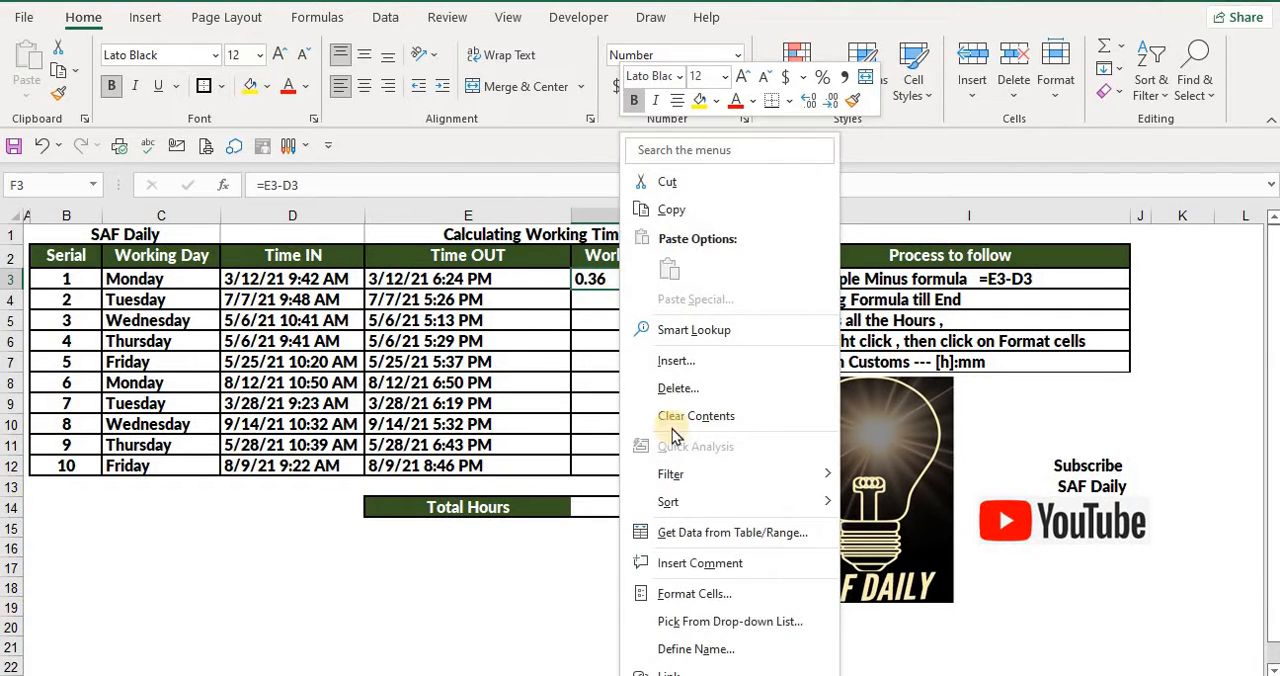
pyautogui.click(677, 595)
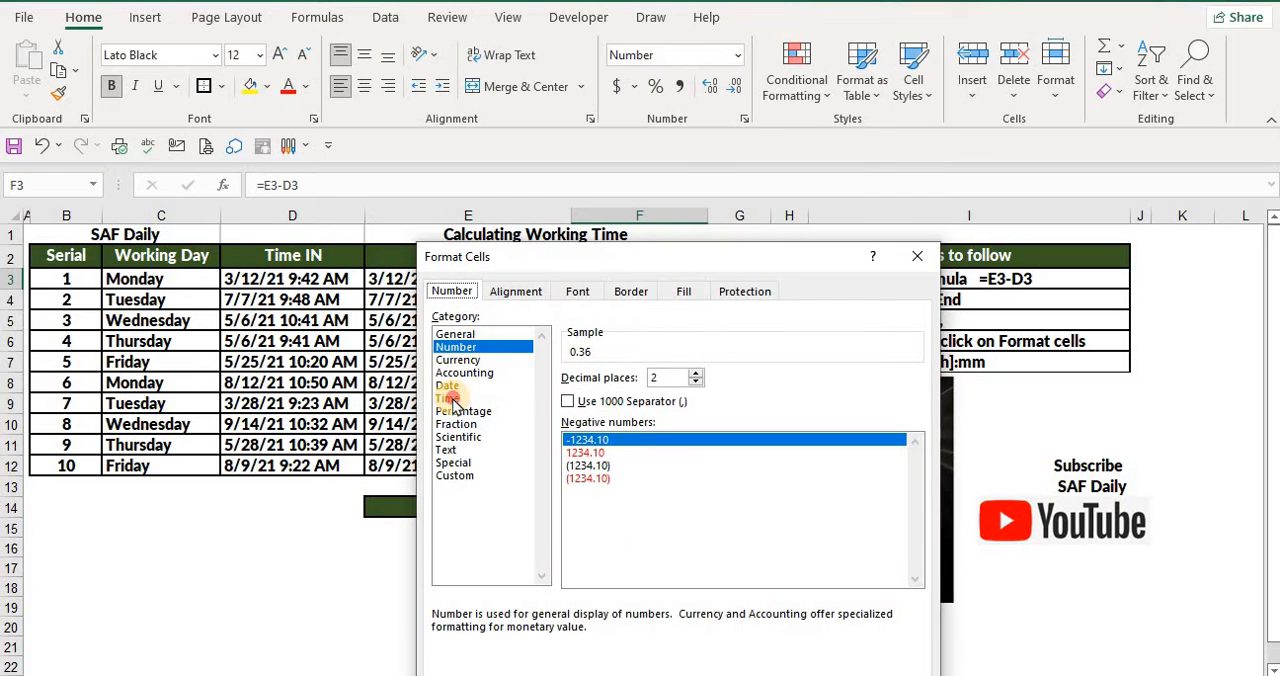
pyautogui.click(450, 399)
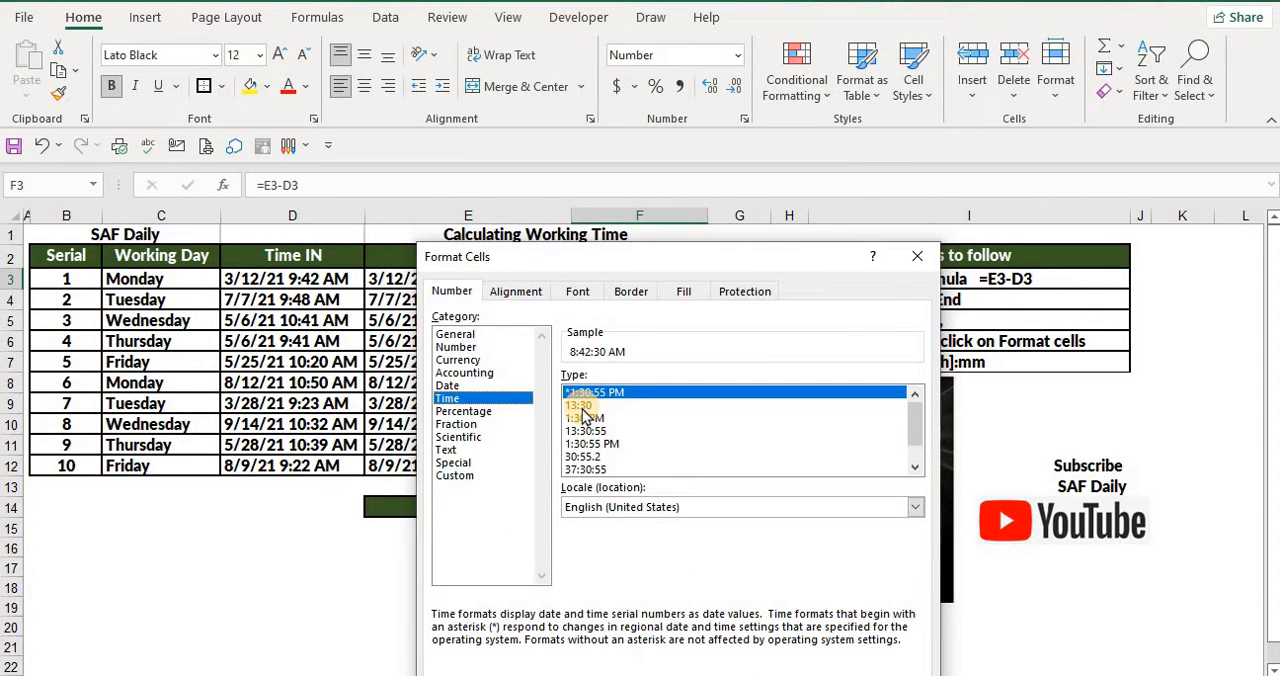
pyautogui.doubleClick(583, 407)
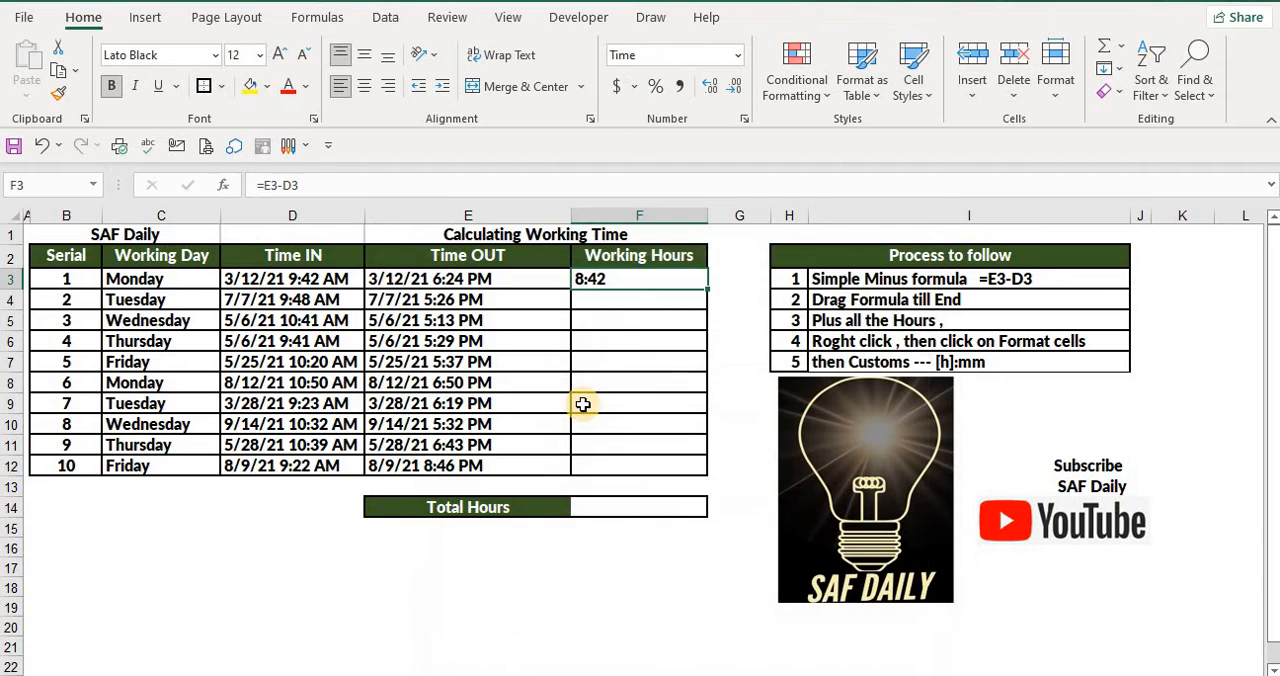
# Fill the Working Hours formula from F3 down through F12
pyautogui.click(616, 362)
pyautogui.click(608, 279)
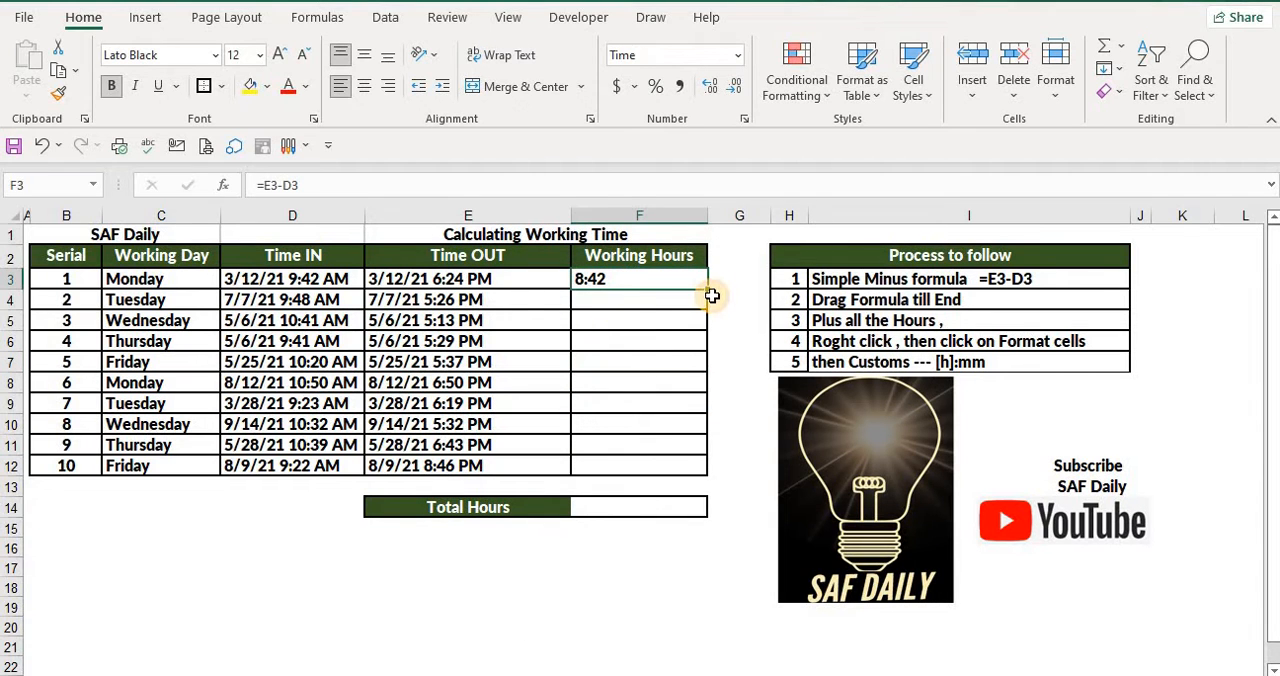
pyautogui.moveTo(707, 289); pyautogui.dragTo(693, 469)
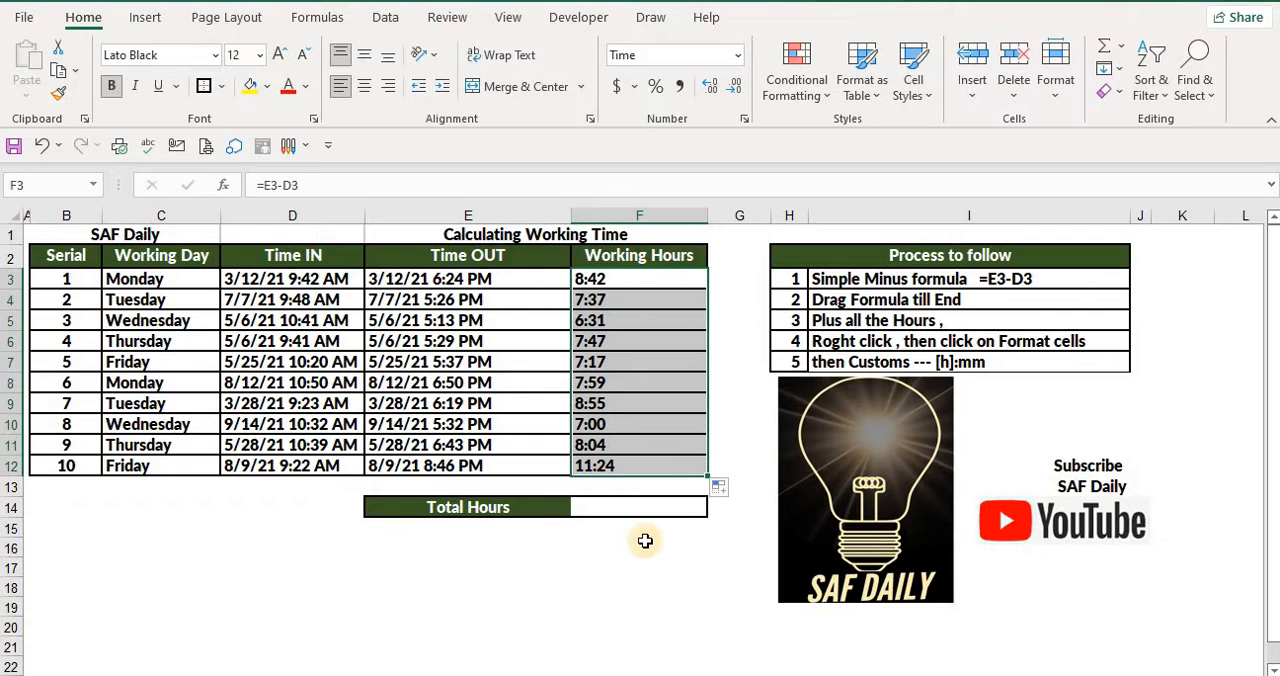
# Enter =SUM(F3:F12) in the Total Hours cell F14
pyautogui.click(645, 507)
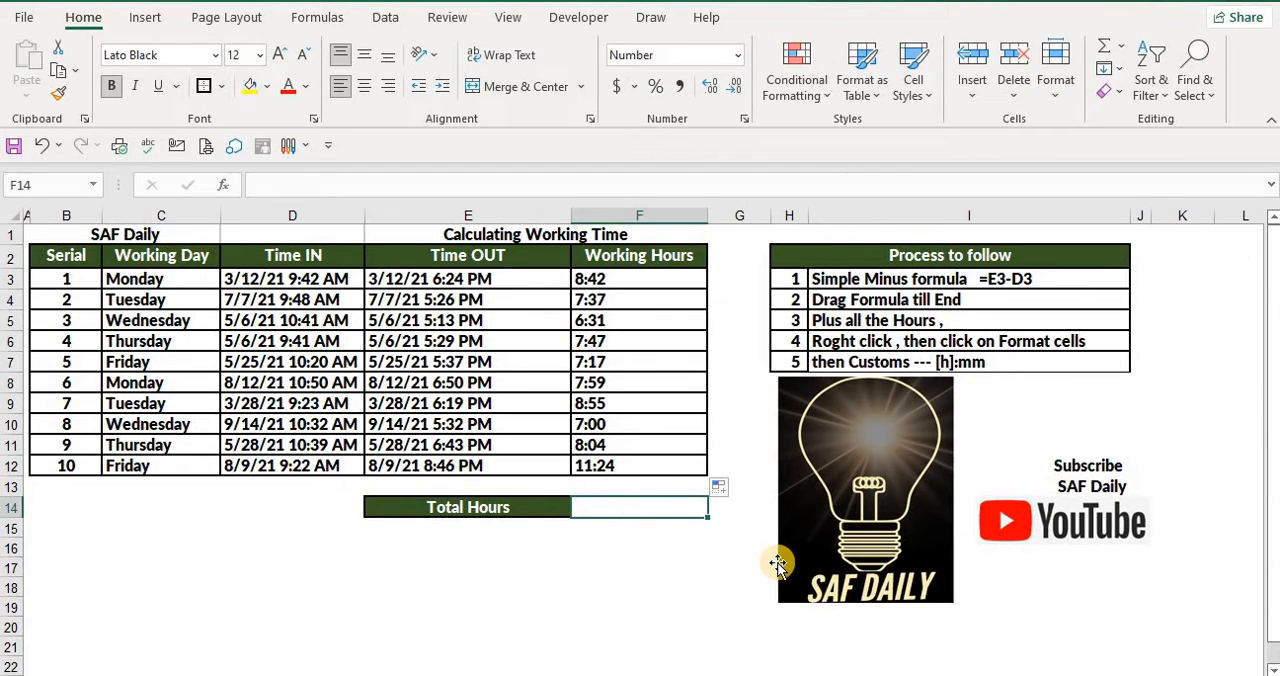
pyautogui.write('=sum')
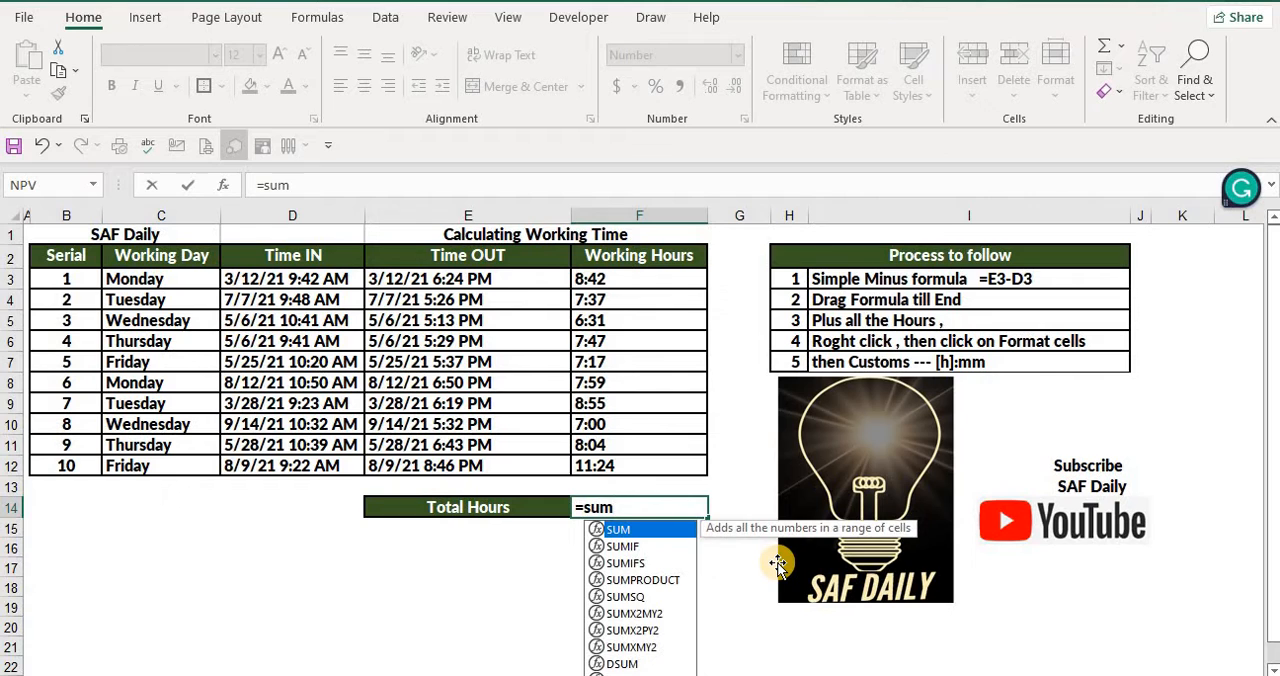
pyautogui.write('(')
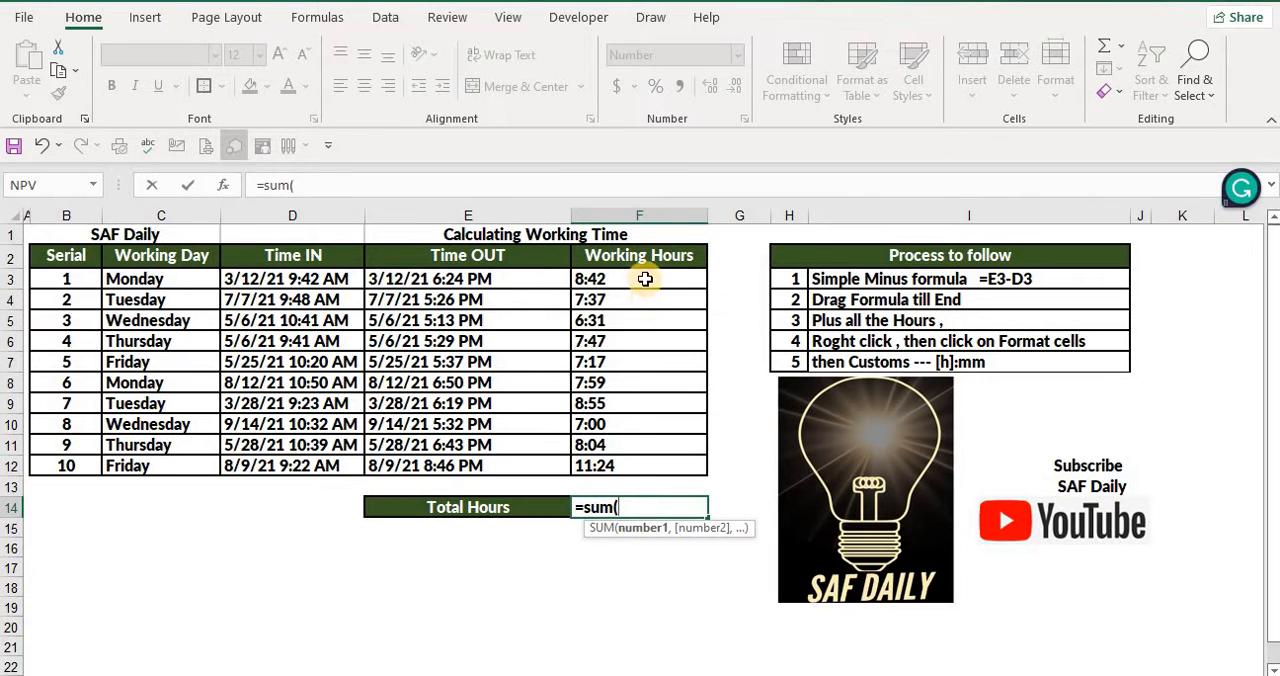
pyautogui.moveTo(640, 279); pyautogui.dragTo(674, 480)
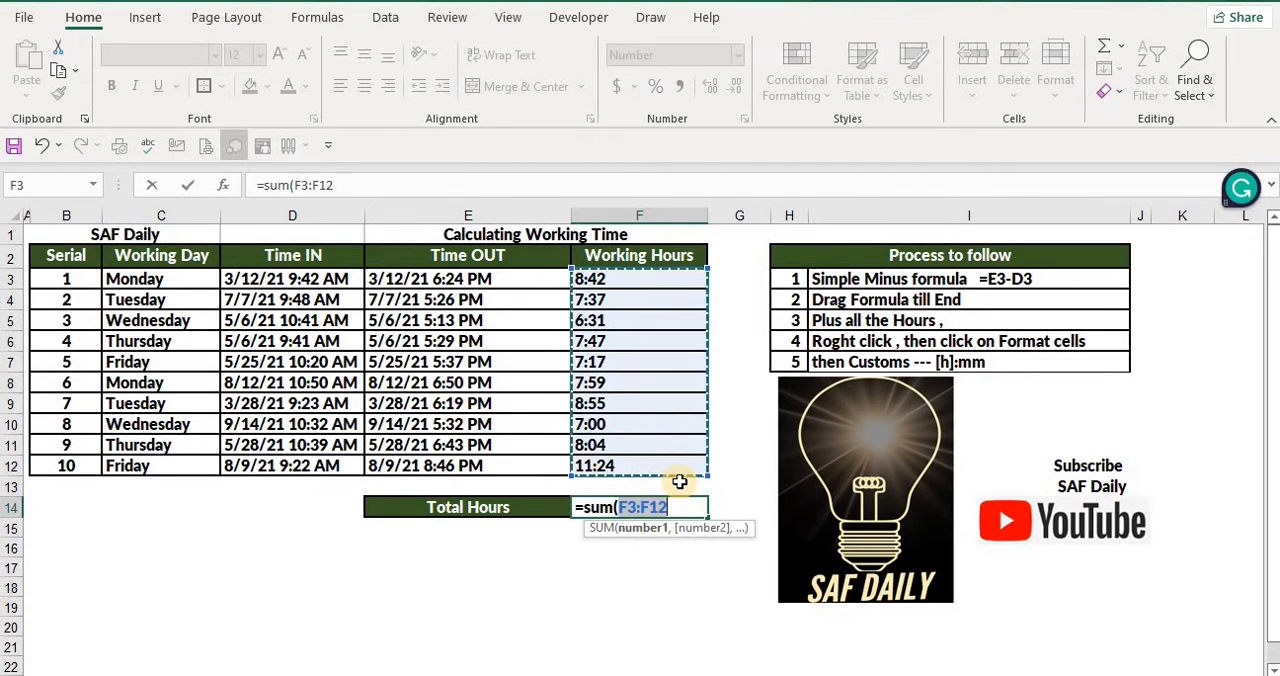
pyautogui.write(')')
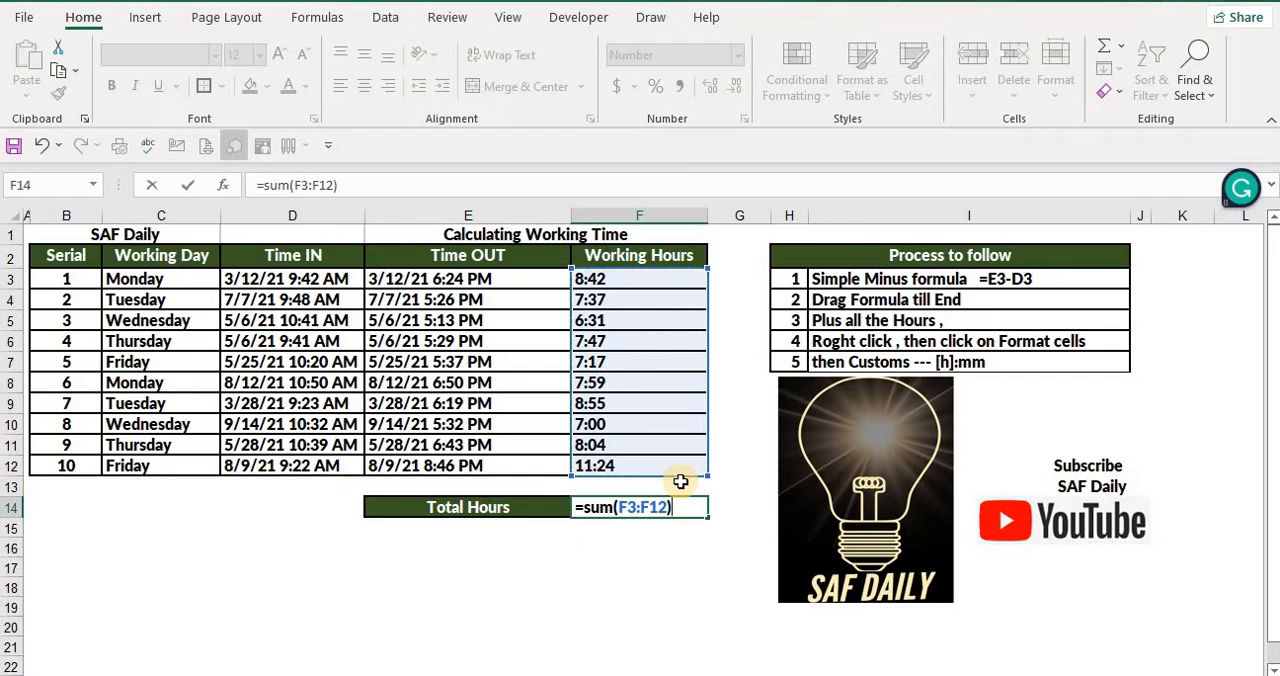
pyautogui.press('Return')
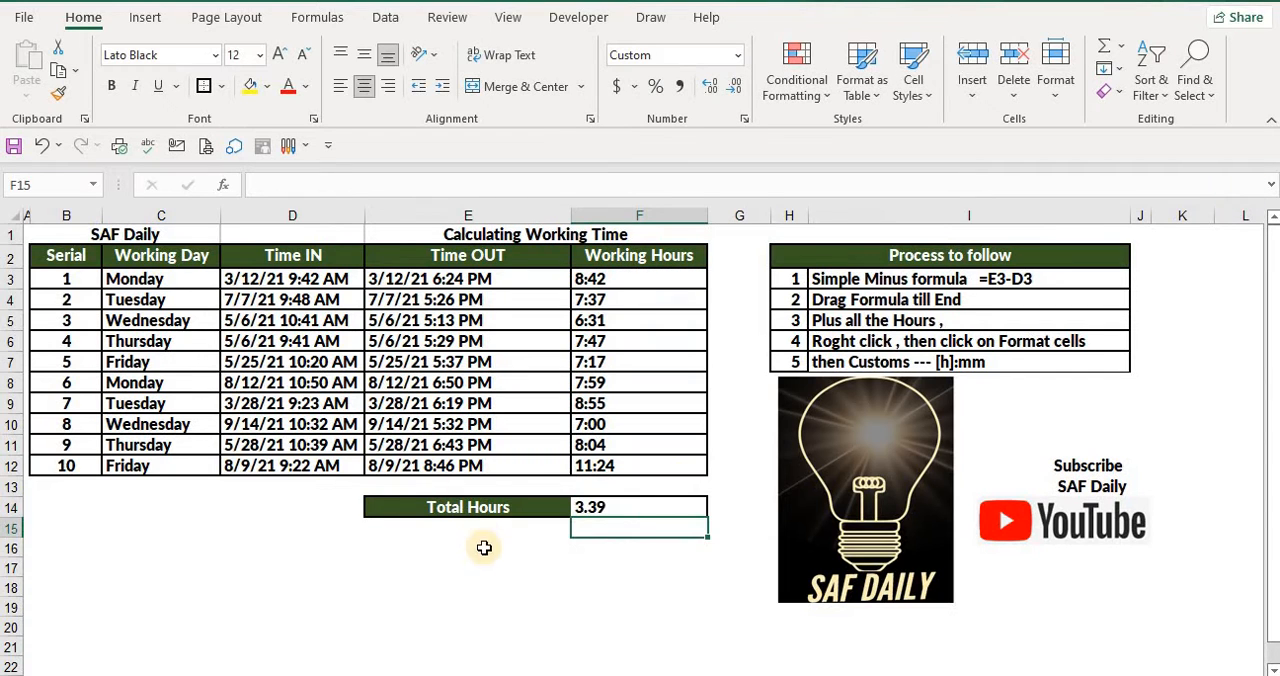
# Give the Total Hours cell F14 on the dated-times sheet the custom number format [h]:mm
pyautogui.click(620, 510)
pyautogui.rightClick(620, 508)
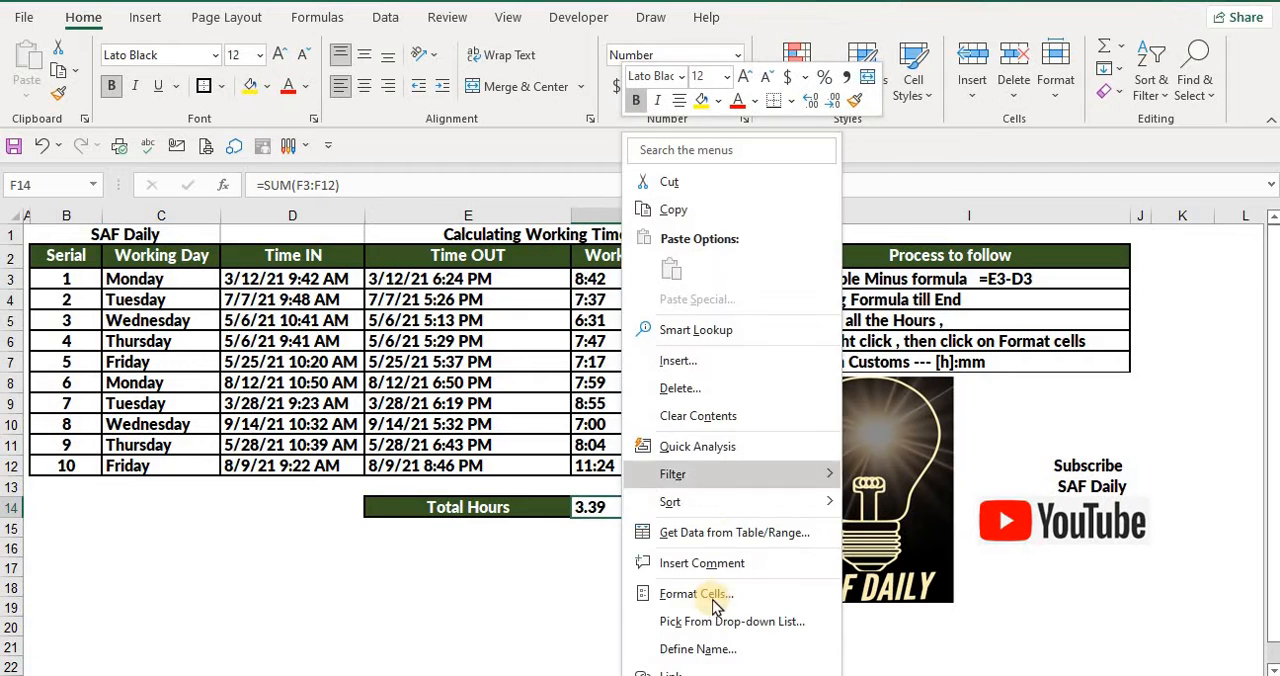
pyautogui.click(706, 593)
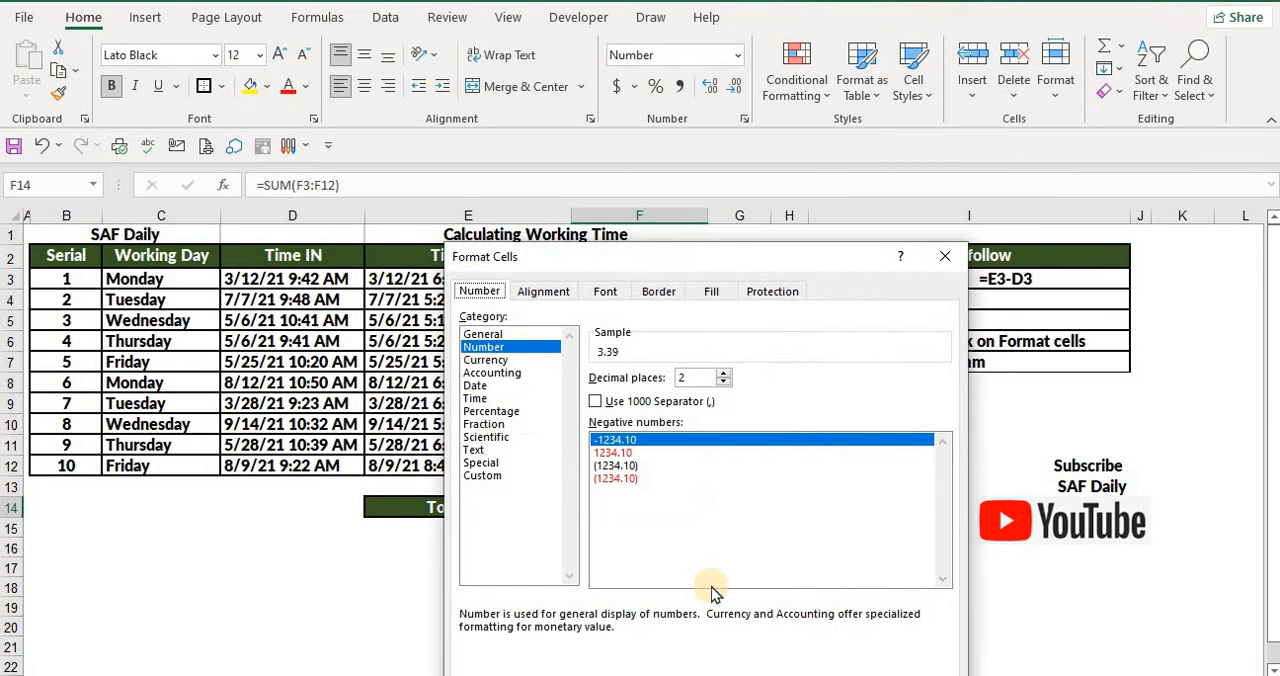
pyautogui.click(483, 478)
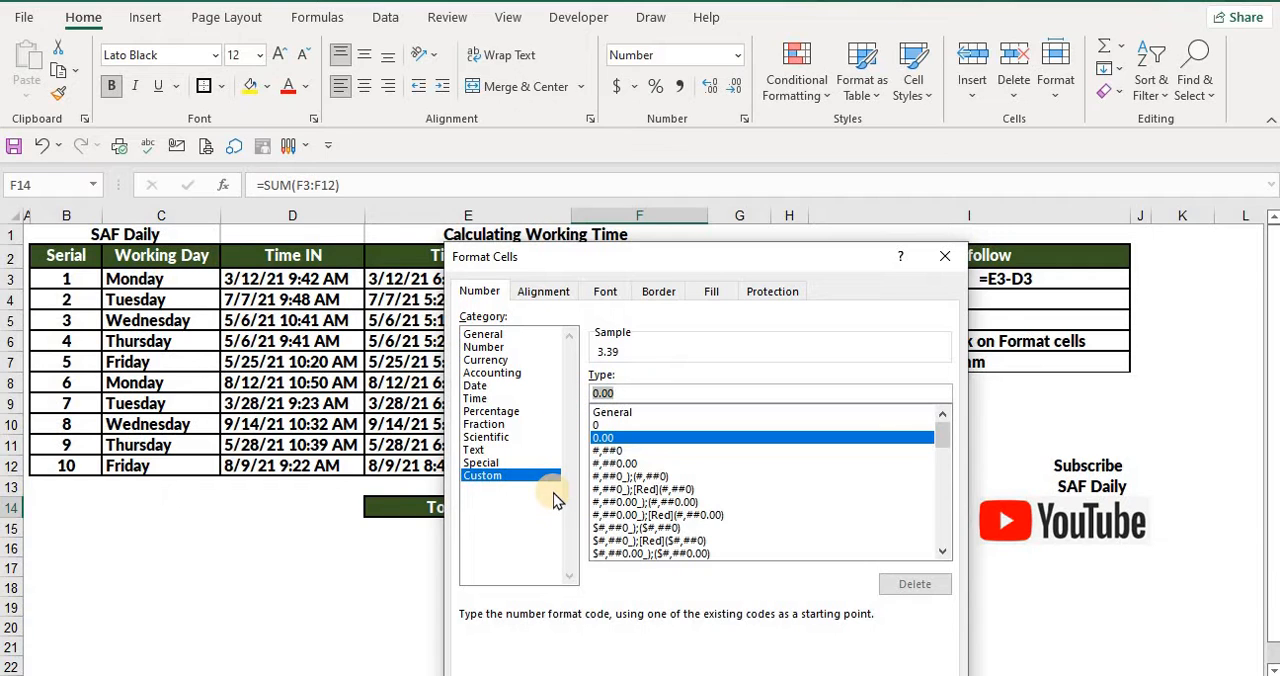
pyautogui.write('[')
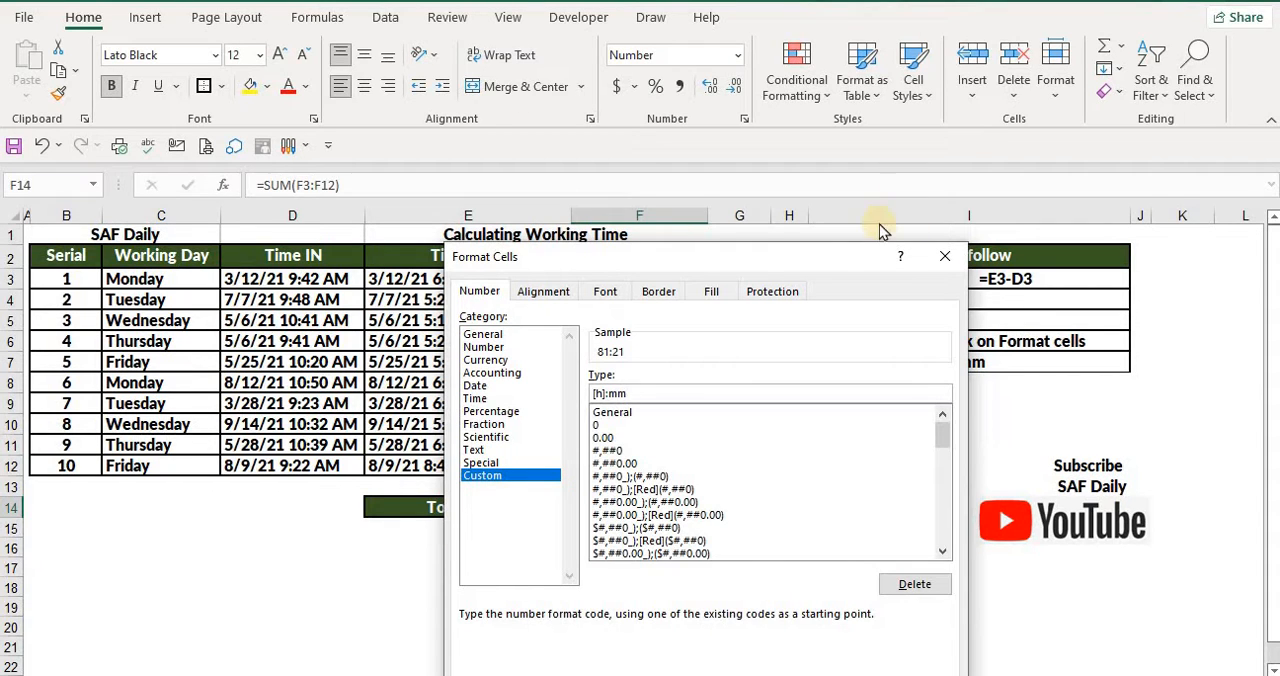
pyautogui.moveTo(836, 257); pyautogui.dragTo(736, 111)
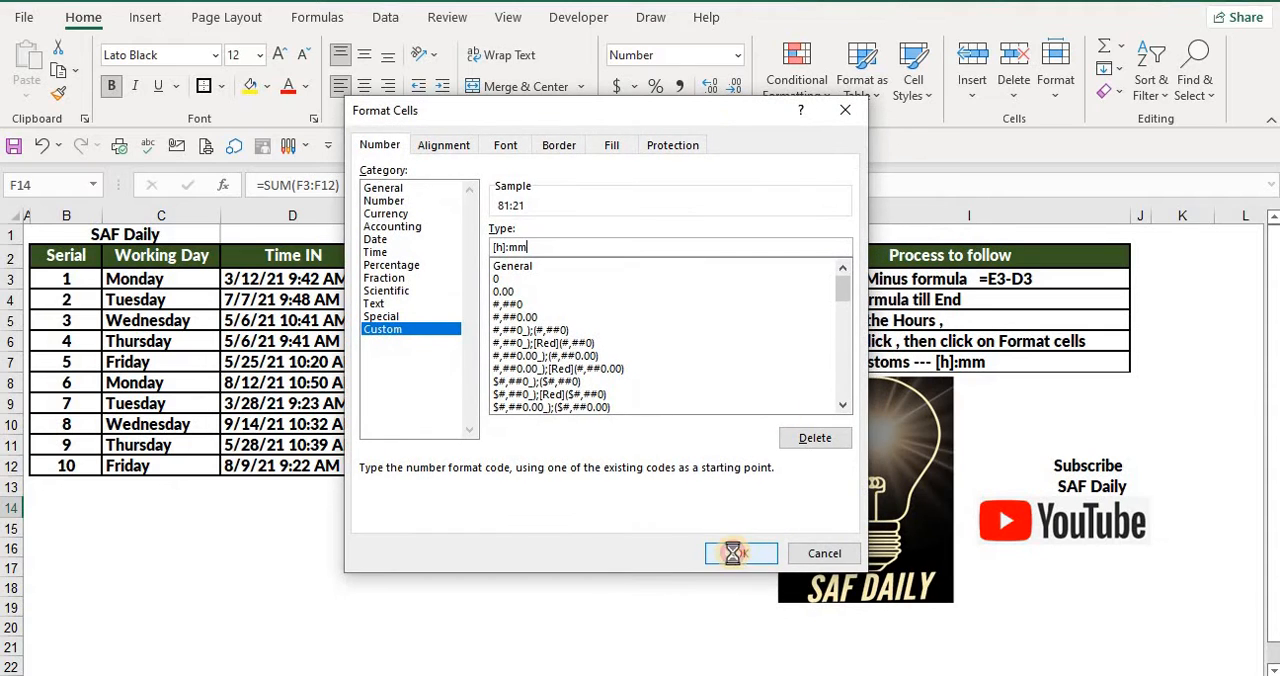
pyautogui.click(752, 570)
# Review the total in F14 against the Working Hours in F3:F12, and read the process notes in I3:I7
pyautogui.click(600, 567)
pyautogui.click(602, 507)
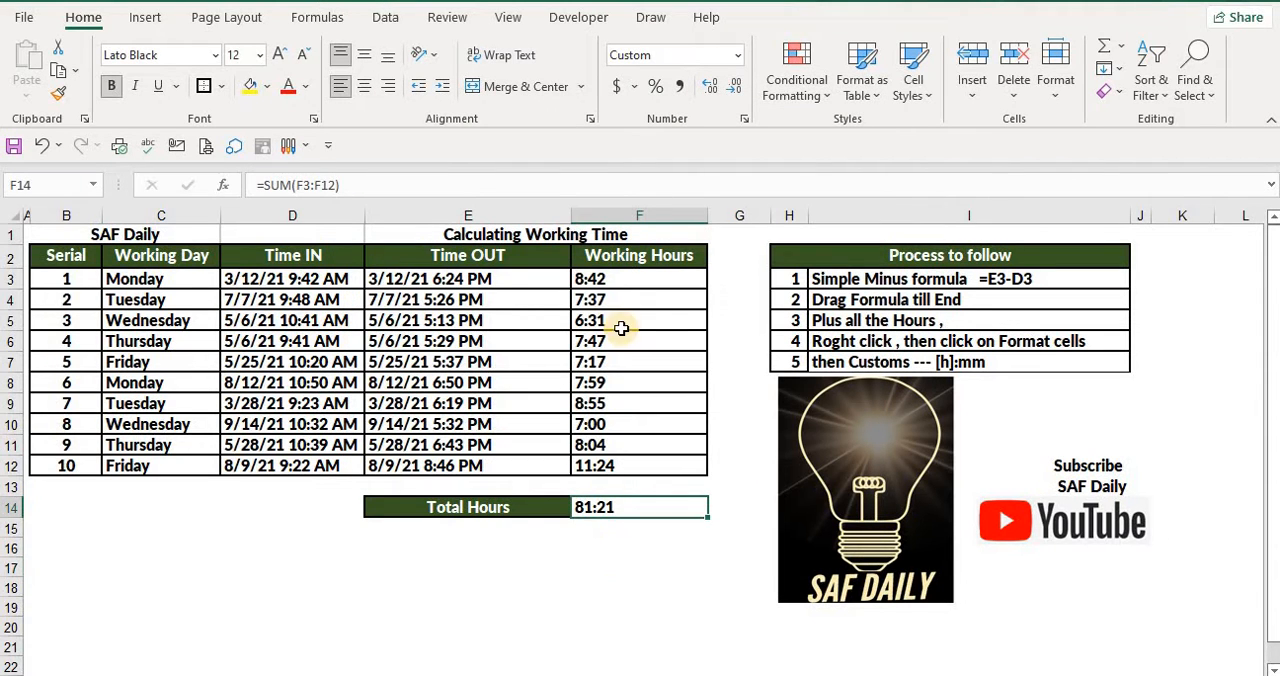
pyautogui.moveTo(600, 280); pyautogui.dragTo(601, 460)
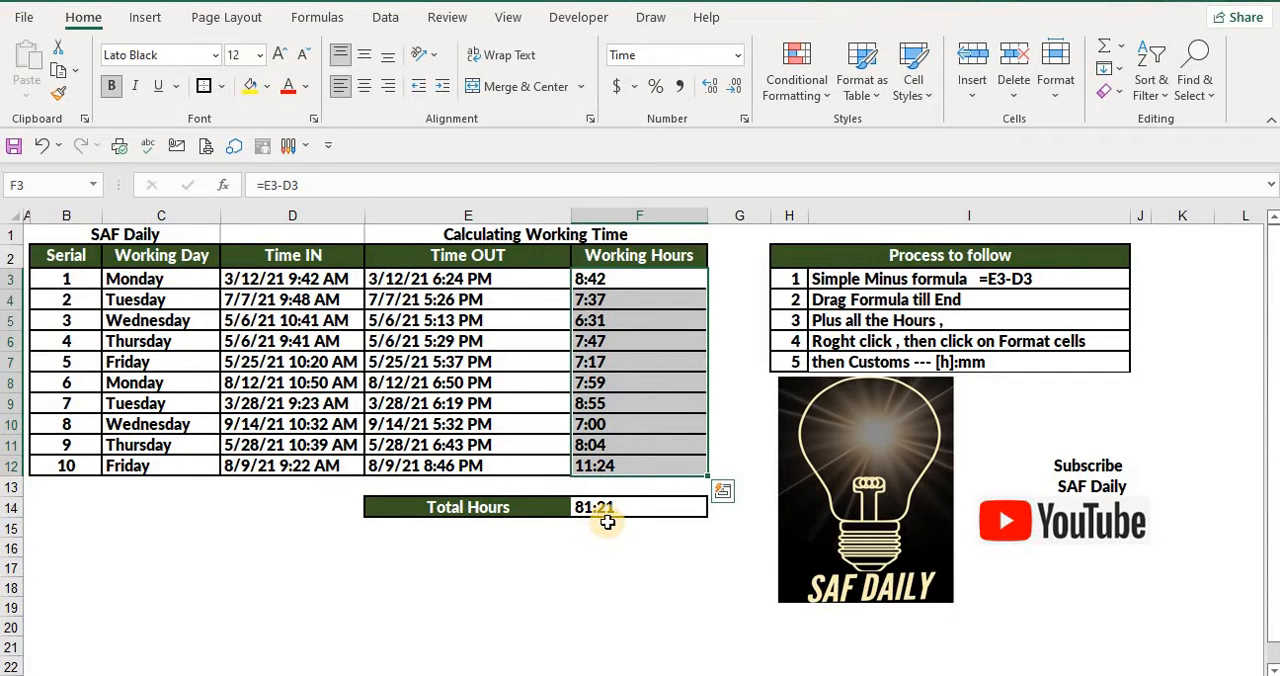
pyautogui.click(597, 521)
pyautogui.click(624, 508)
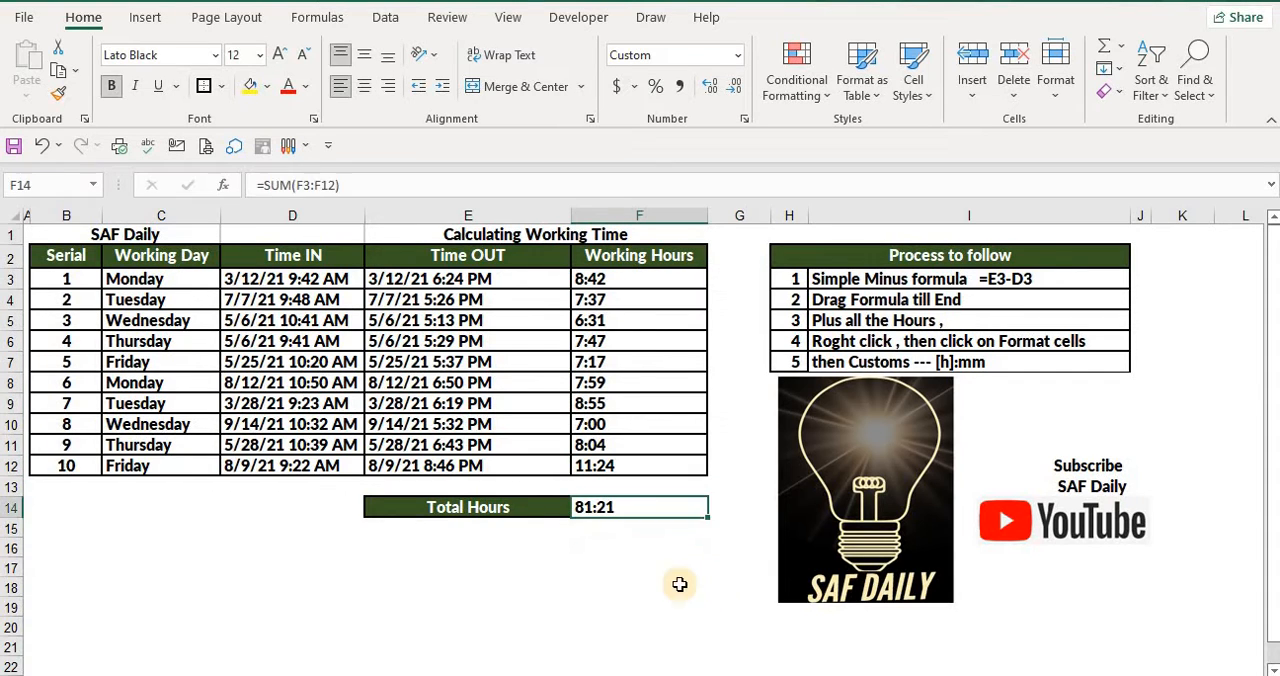
pyautogui.click(612, 568)
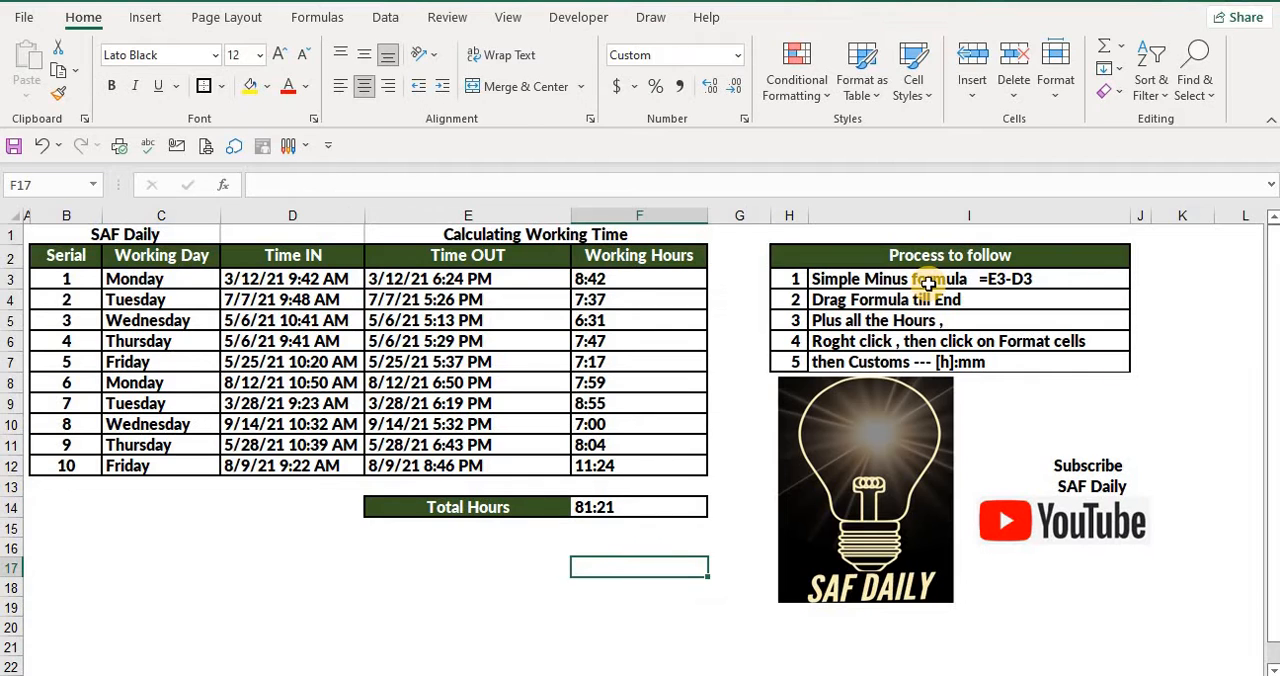
pyautogui.moveTo(928, 280); pyautogui.dragTo(935, 358)
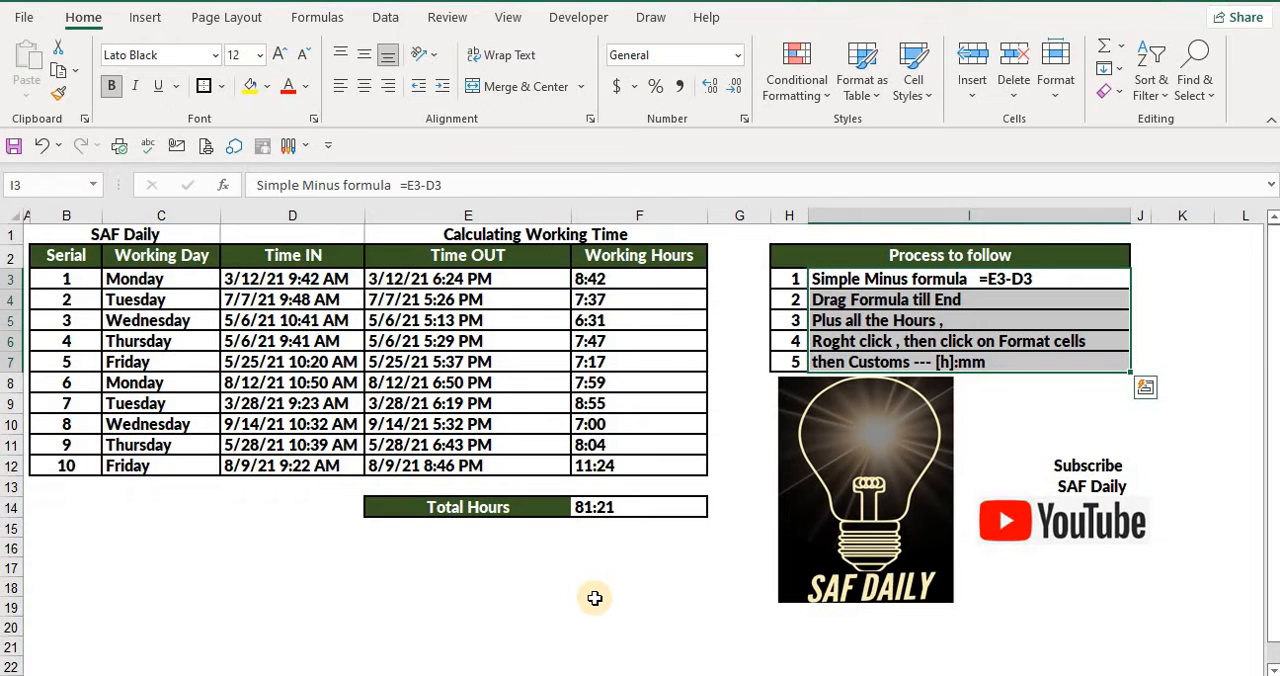
pyautogui.click(515, 607)
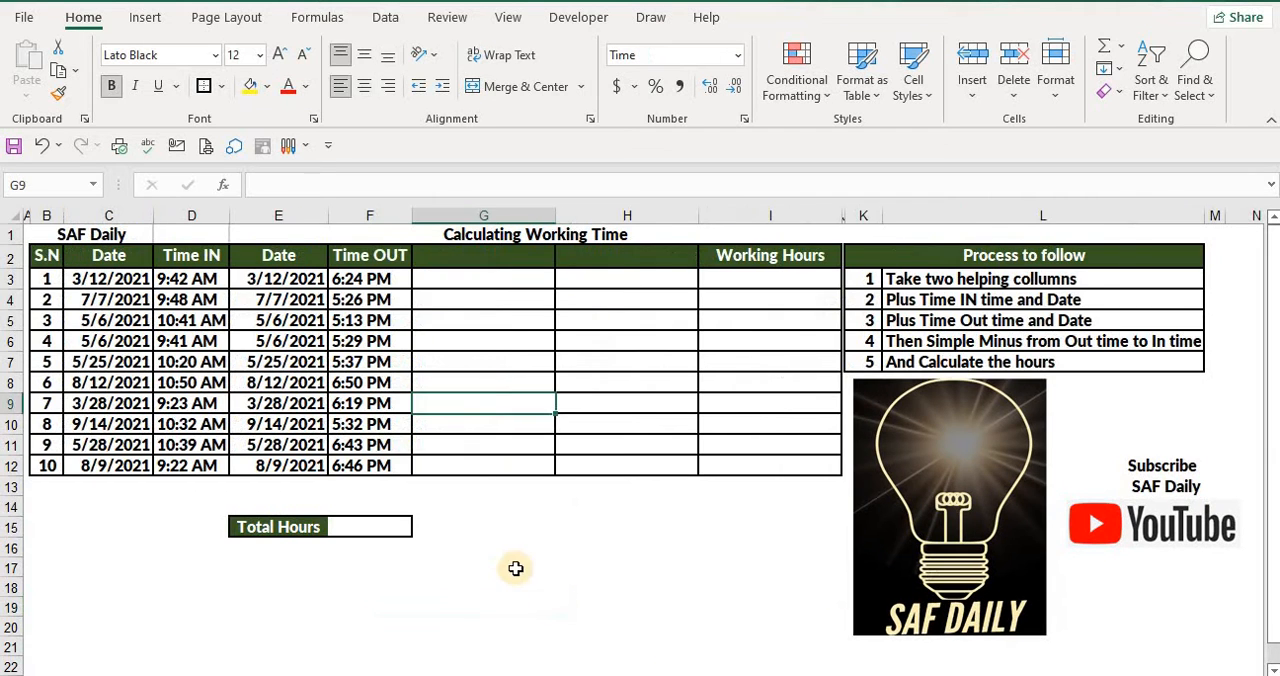
# On the sheet with separate date and time columns, examine the Date, Time IN and Time OUT entries and the two blank helper columns
pyautogui.click(437, 567)
pyautogui.moveTo(119, 279); pyautogui.dragTo(115, 424)
pyautogui.moveTo(190, 299); pyautogui.dragTo(197, 388)
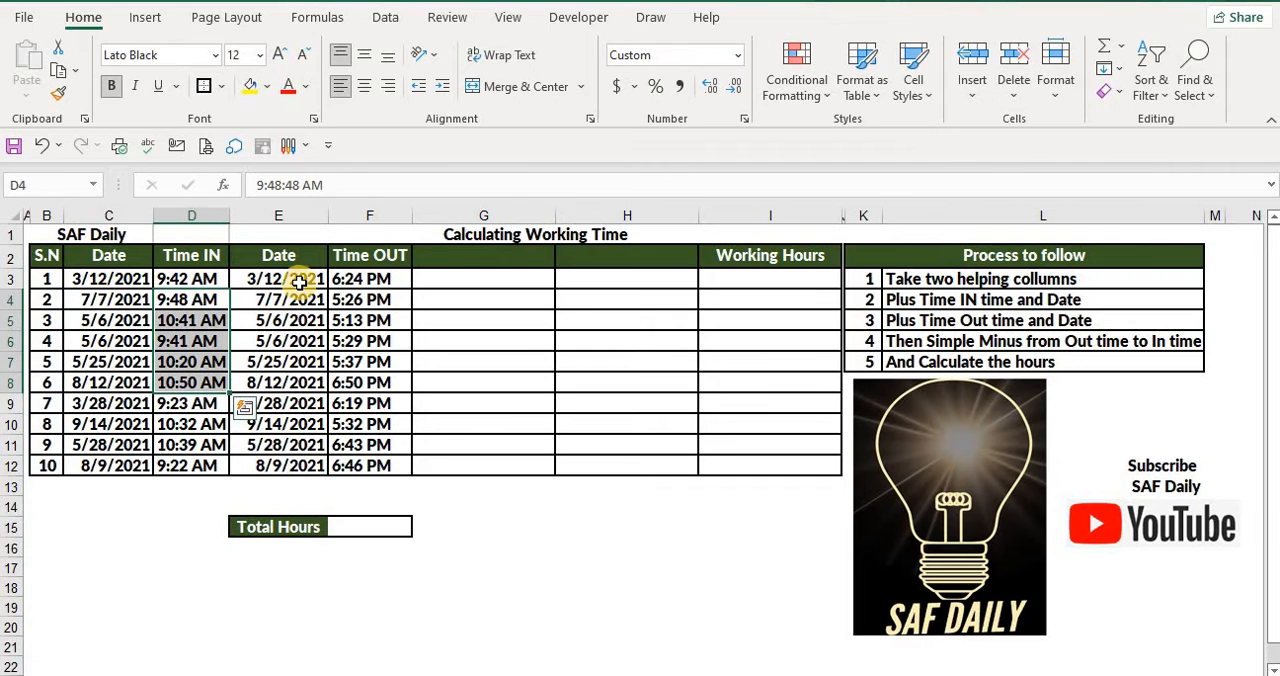
pyautogui.moveTo(298, 280); pyautogui.dragTo(290, 383)
pyautogui.moveTo(385, 341); pyautogui.dragTo(394, 423)
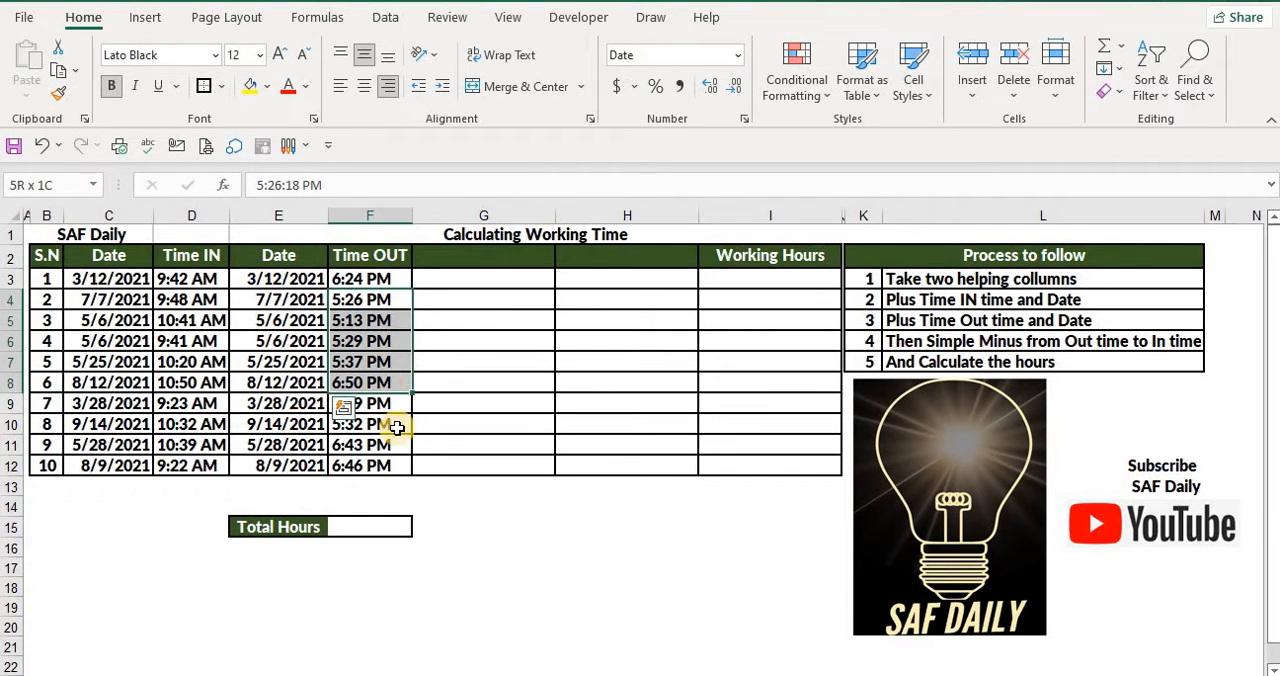
pyautogui.click(680, 418)
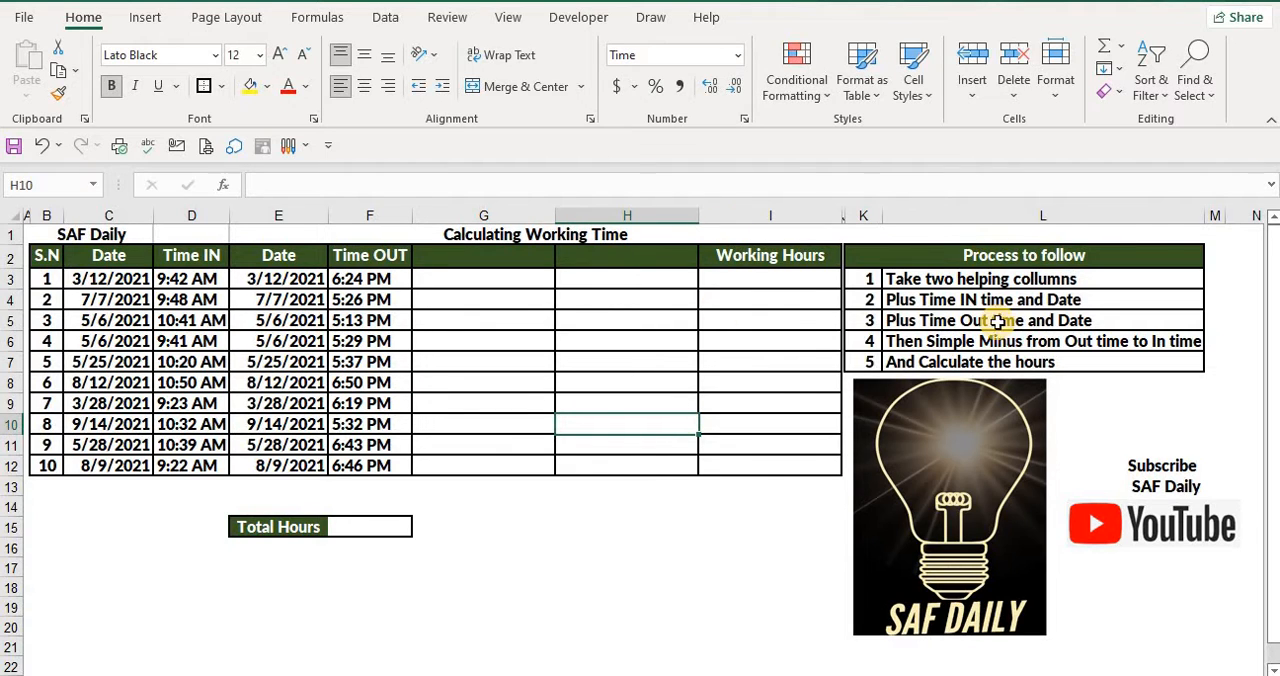
pyautogui.click(494, 362)
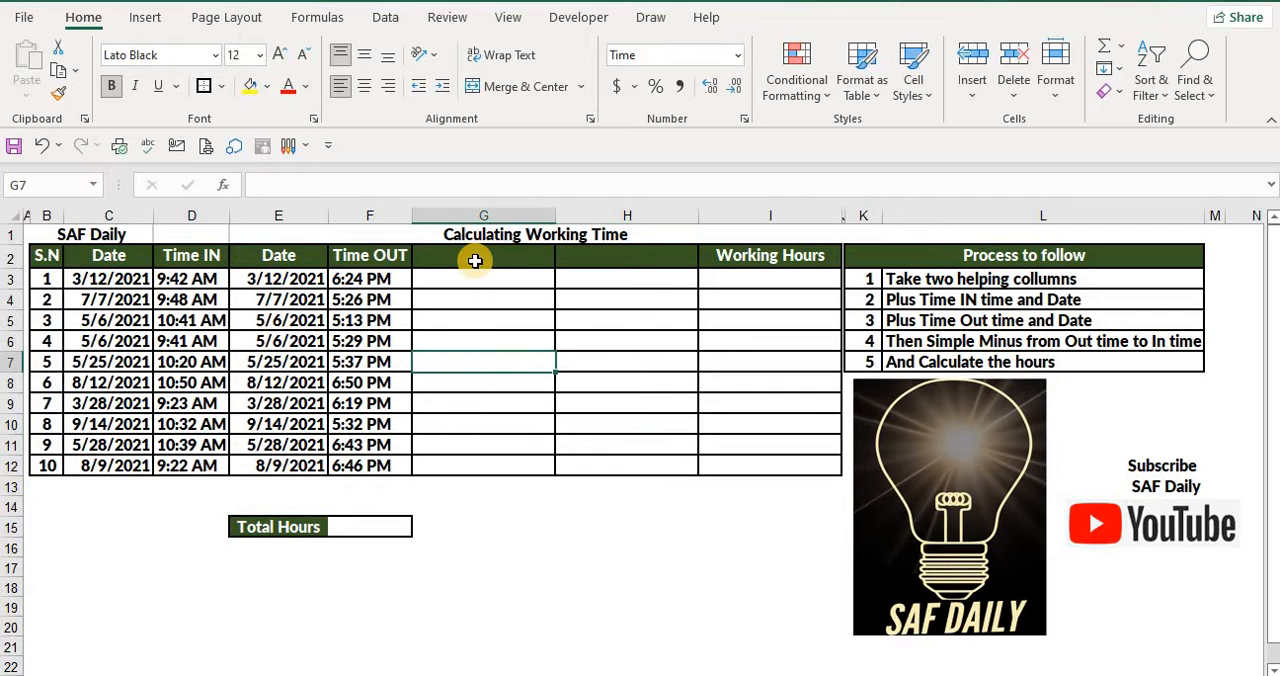
pyautogui.click(477, 259)
pyautogui.click(624, 257)
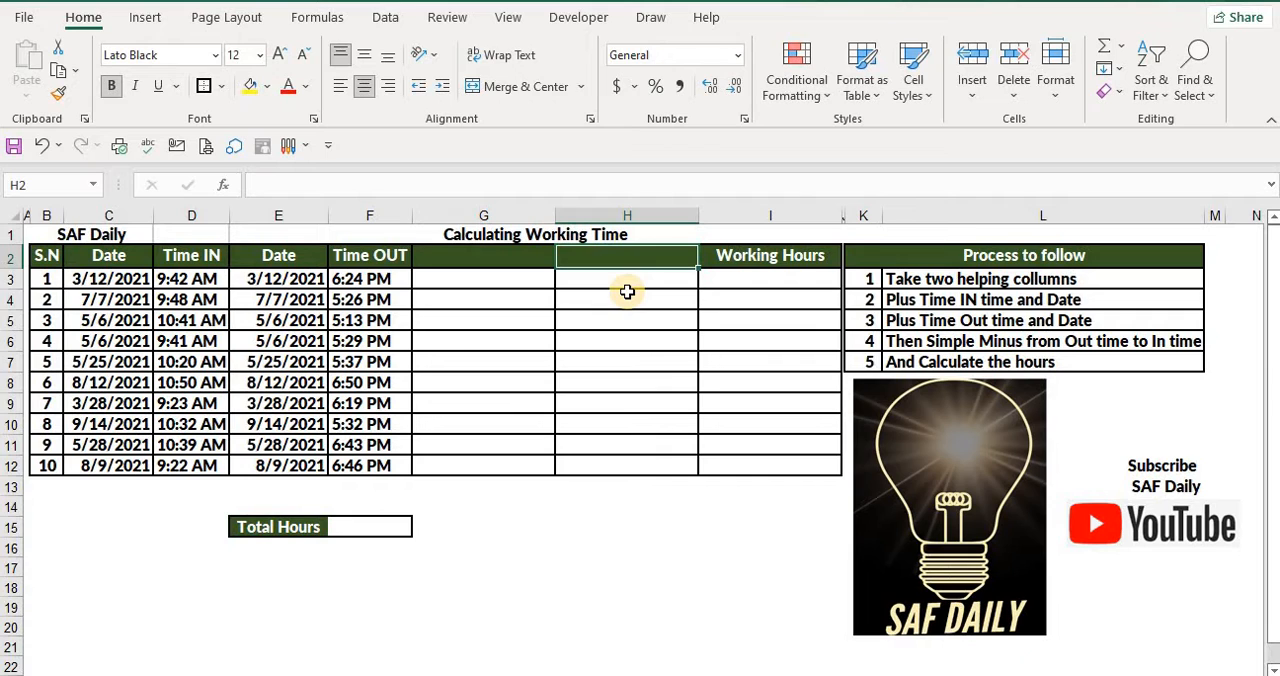
pyautogui.click(512, 340)
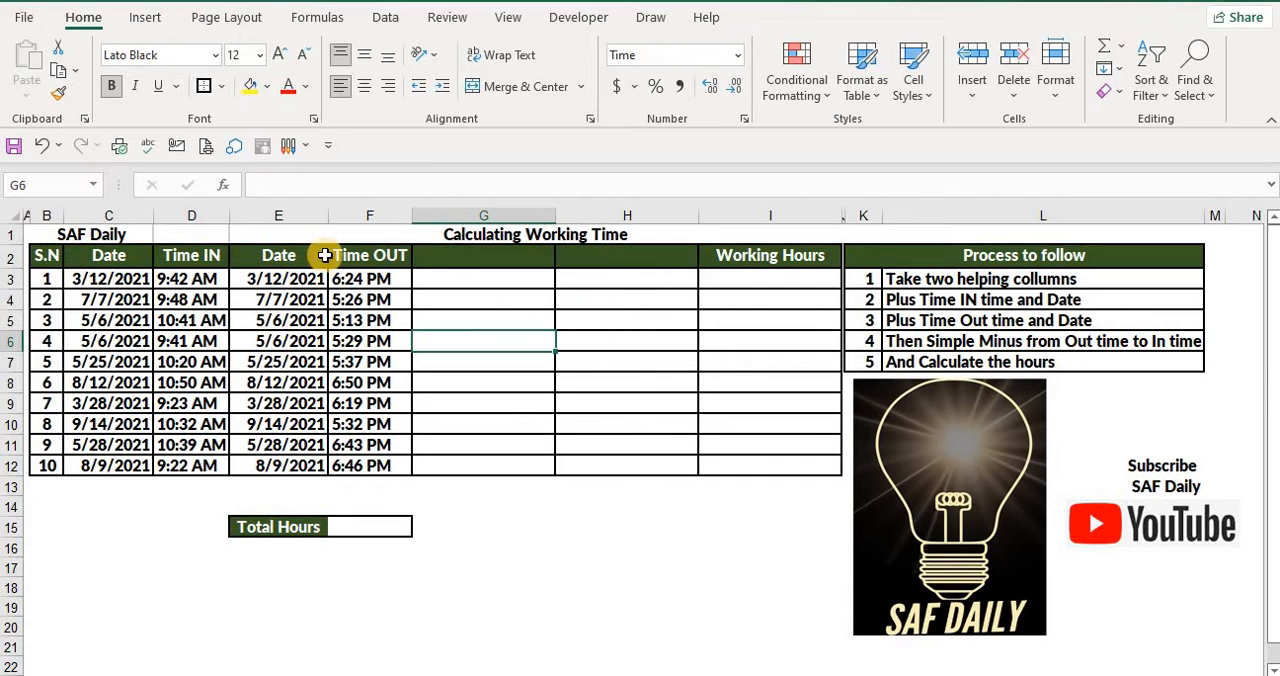
pyautogui.moveTo(125, 268); pyautogui.dragTo(190, 383)
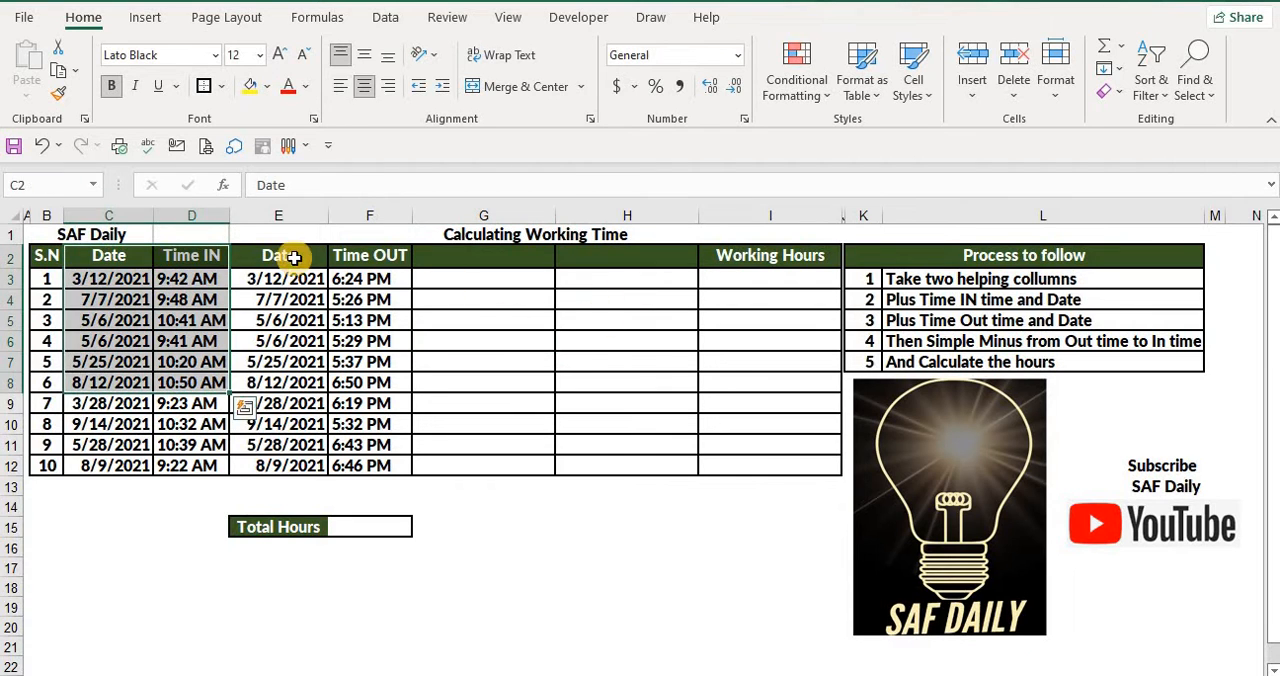
pyautogui.moveTo(318, 256); pyautogui.dragTo(353, 441)
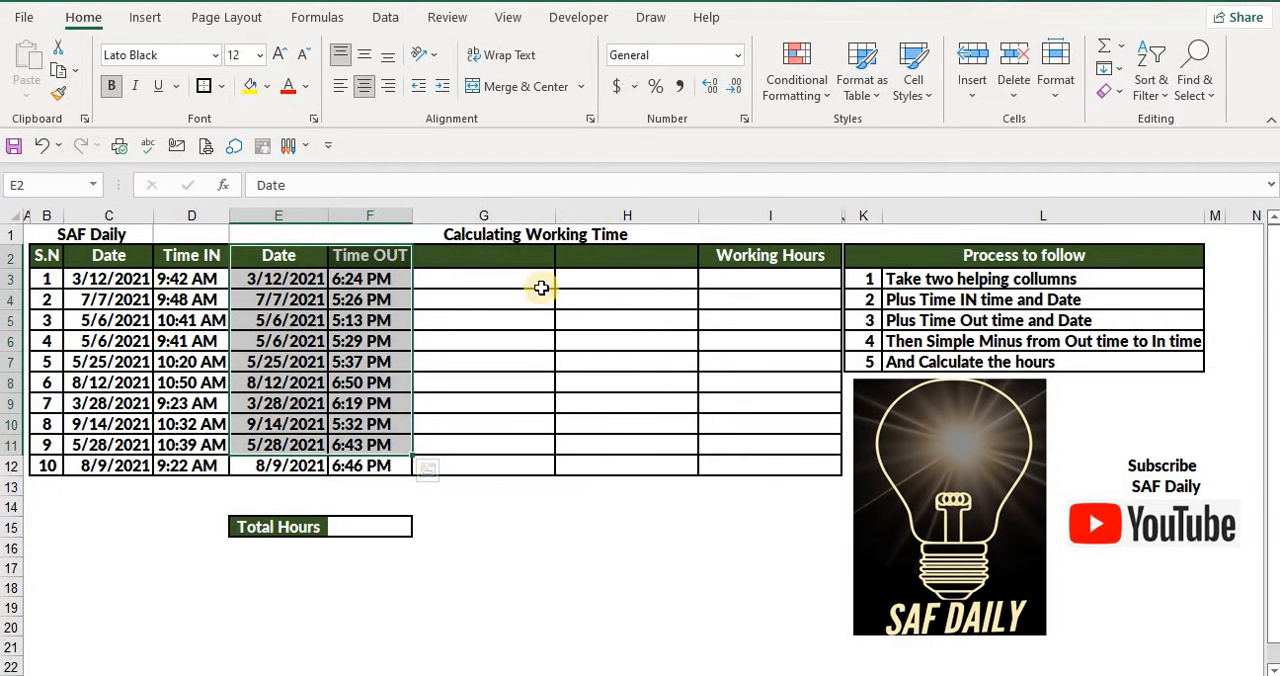
# Head the first blank helper column, in cell G2, with Date & Time IN
pyautogui.click(491, 261)
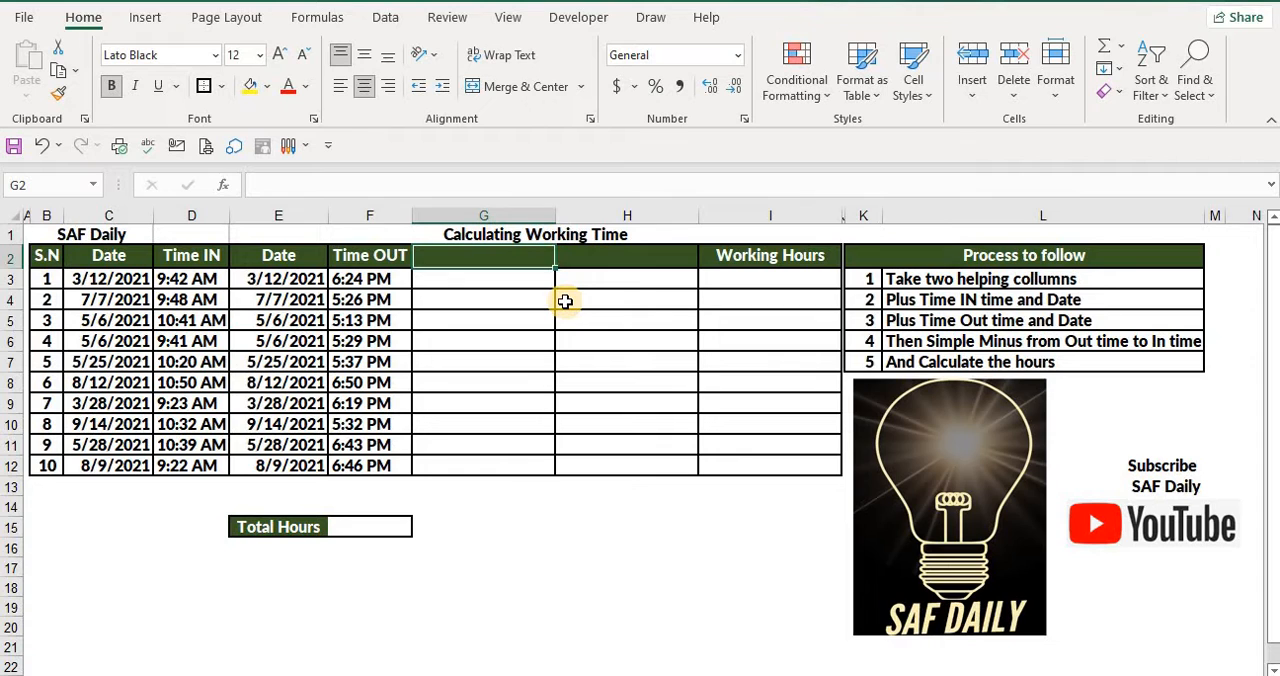
pyautogui.write('Date')
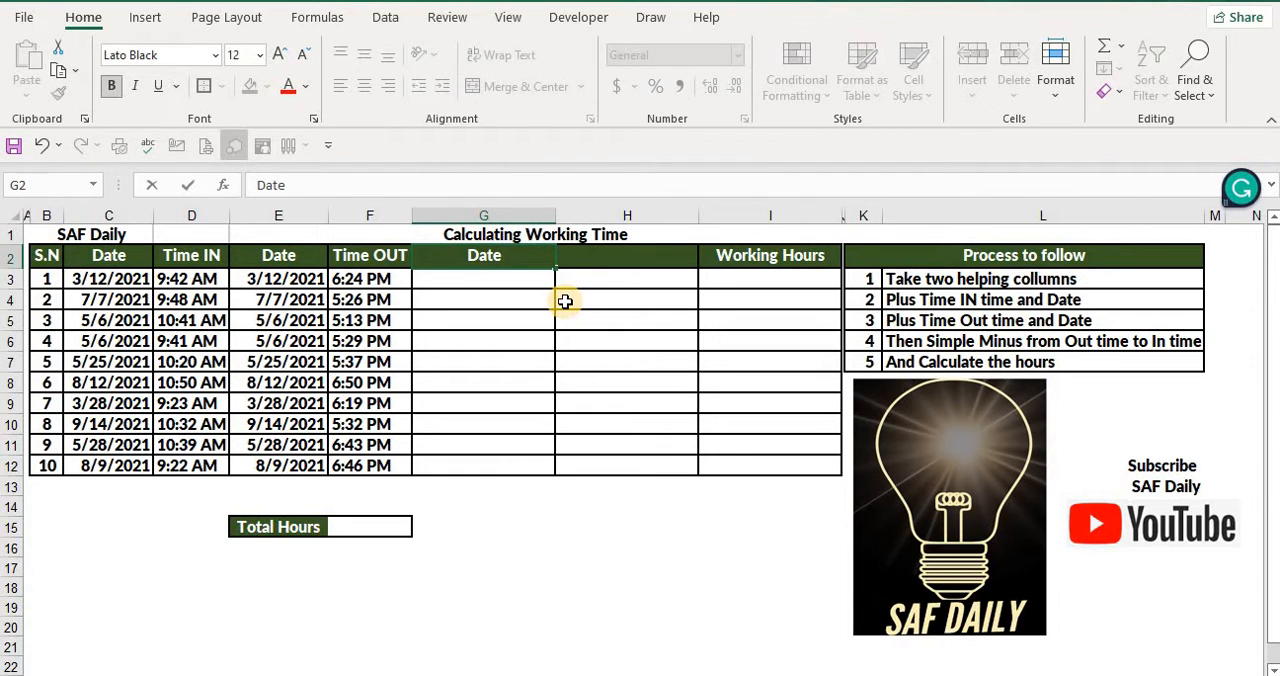
pyautogui.write(' & Time')
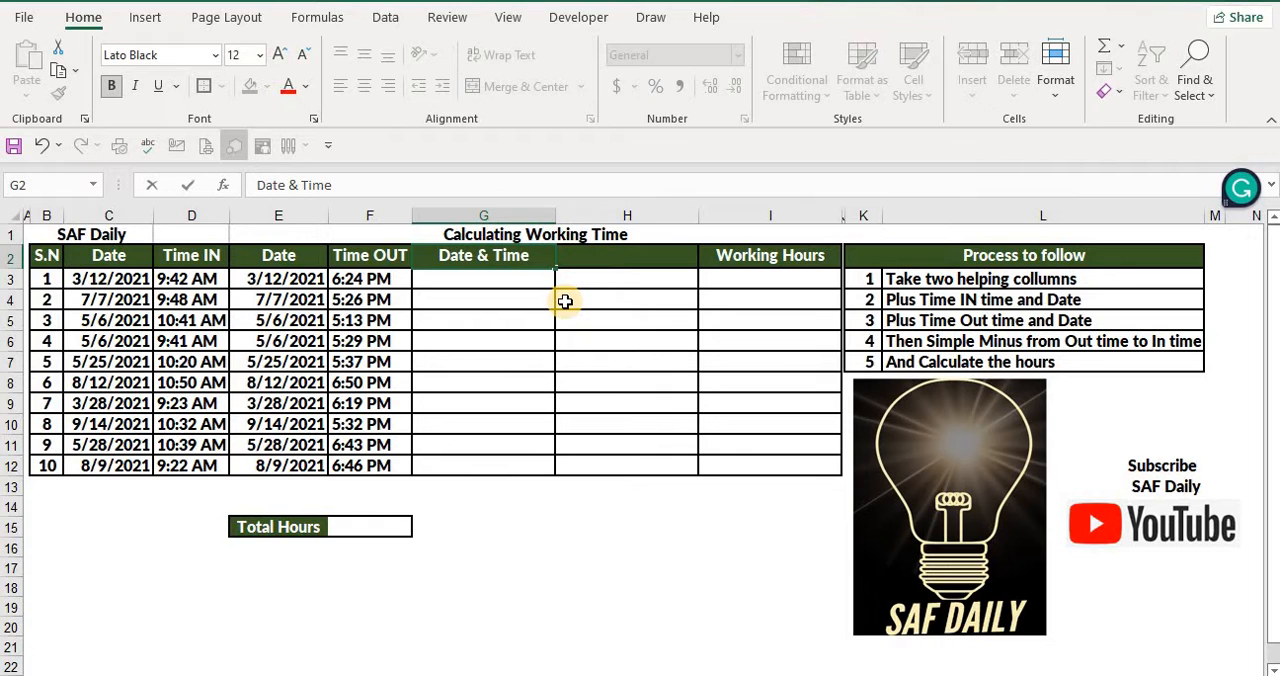
pyautogui.write(' I')
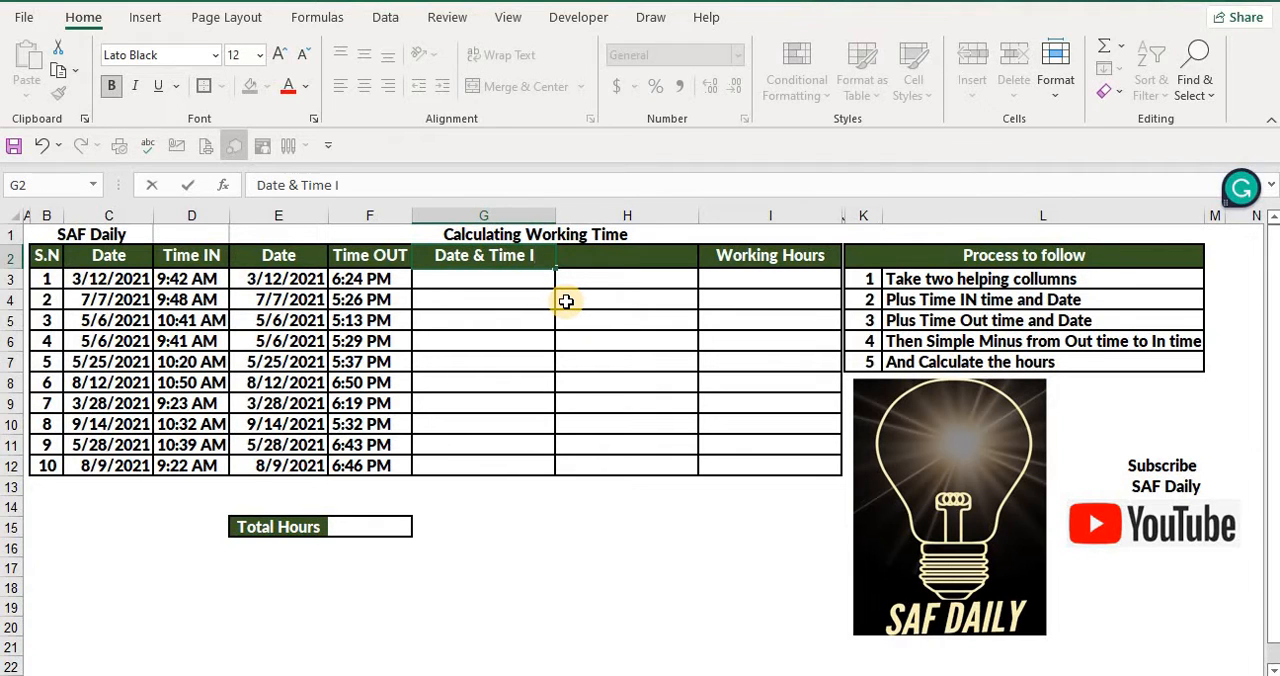
pyautogui.write('N')
pyautogui.moveTo(591, 355); pyautogui.dragTo(598, 341)
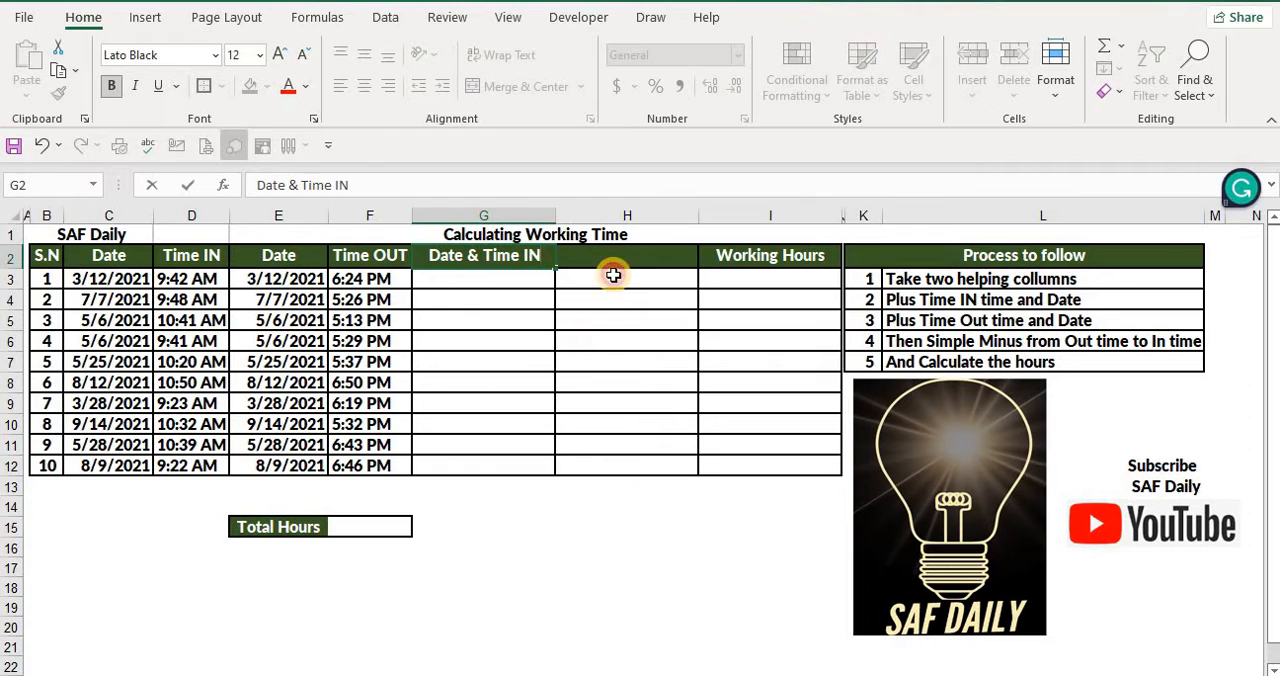
# Head the second blank helper column, in cell H2, with Date & time OUT
pyautogui.click(617, 262)
pyautogui.write('Da')
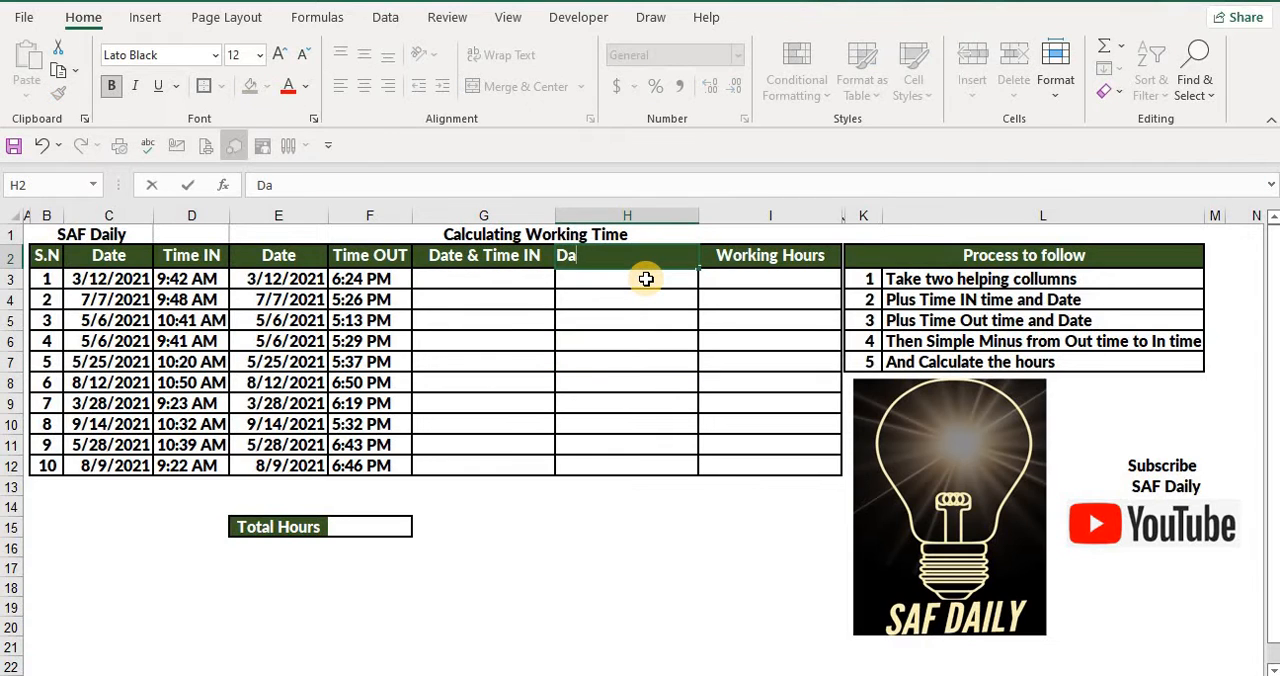
pyautogui.write('te & time')
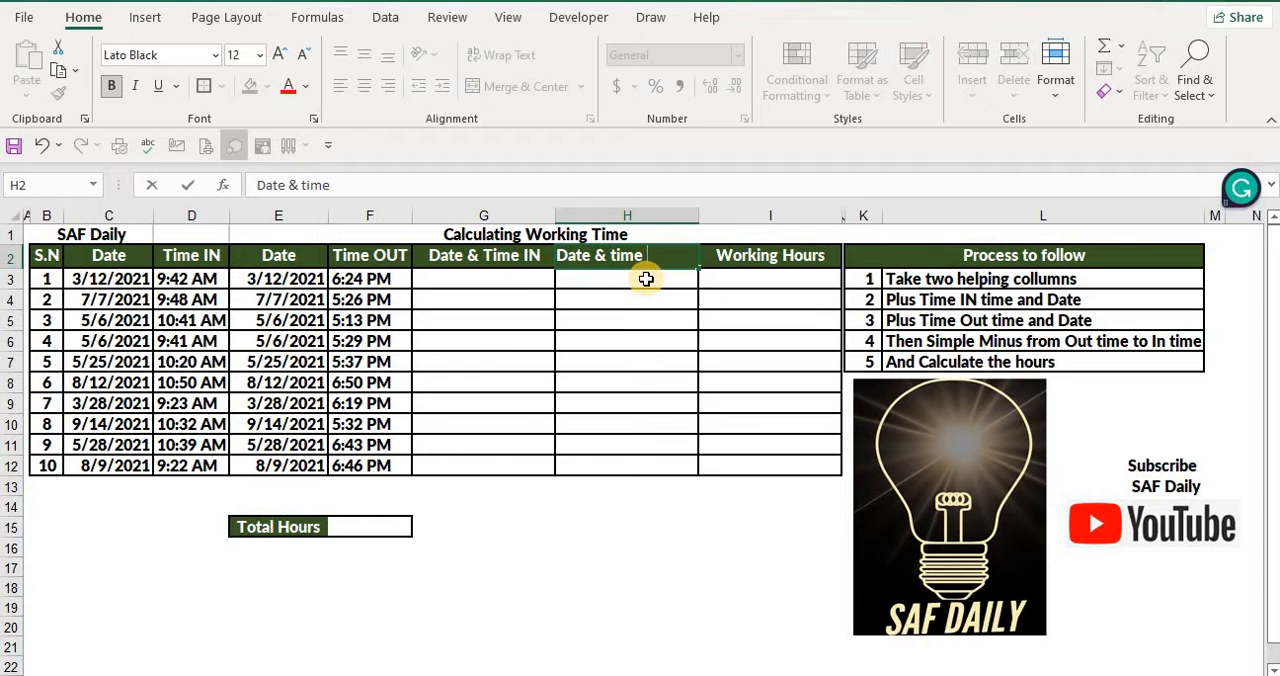
pyautogui.write(' OUT')
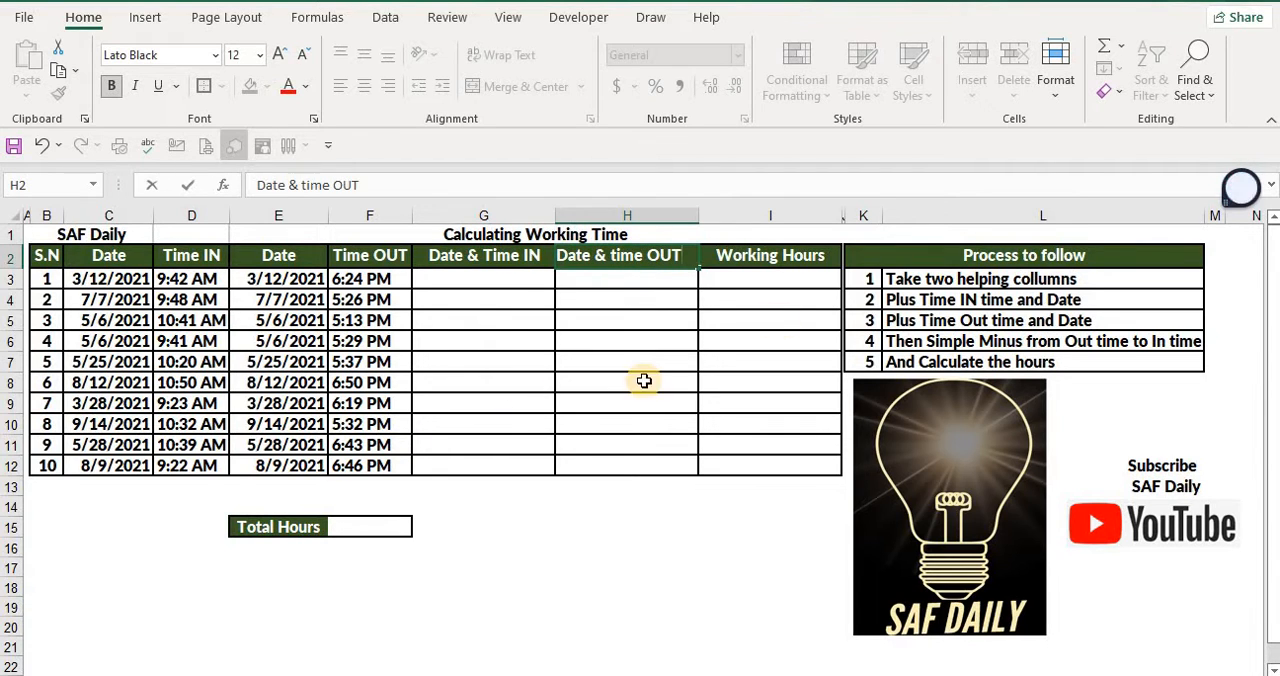
pyautogui.click(644, 381)
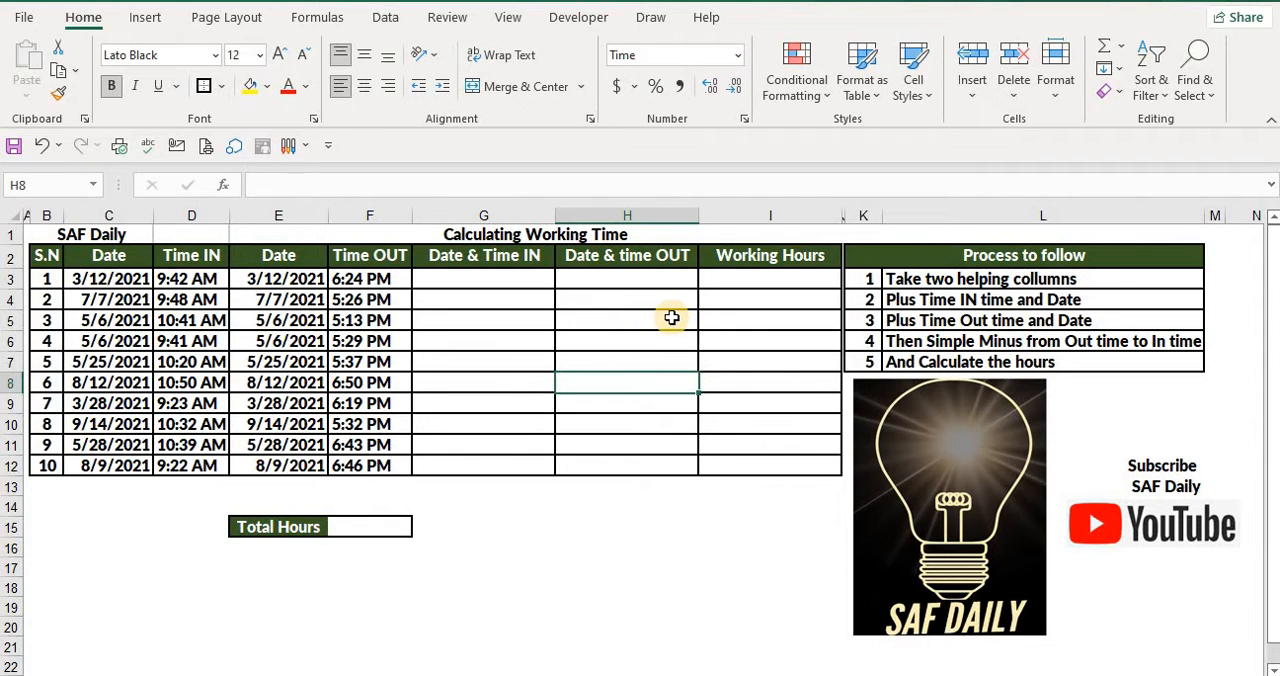
pyautogui.click(789, 300)
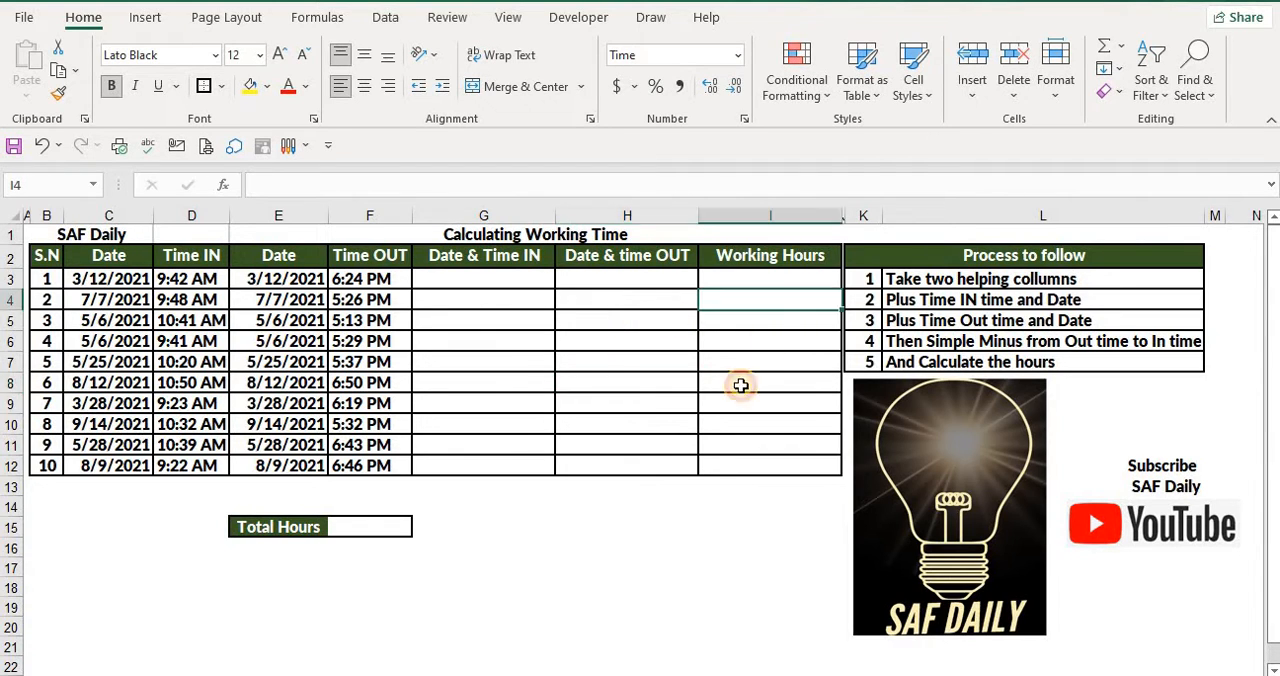
# Enter =C3+D3 in G3 to combine the date and Time IN, and fill the formula down to G12
pyautogui.click(494, 283)
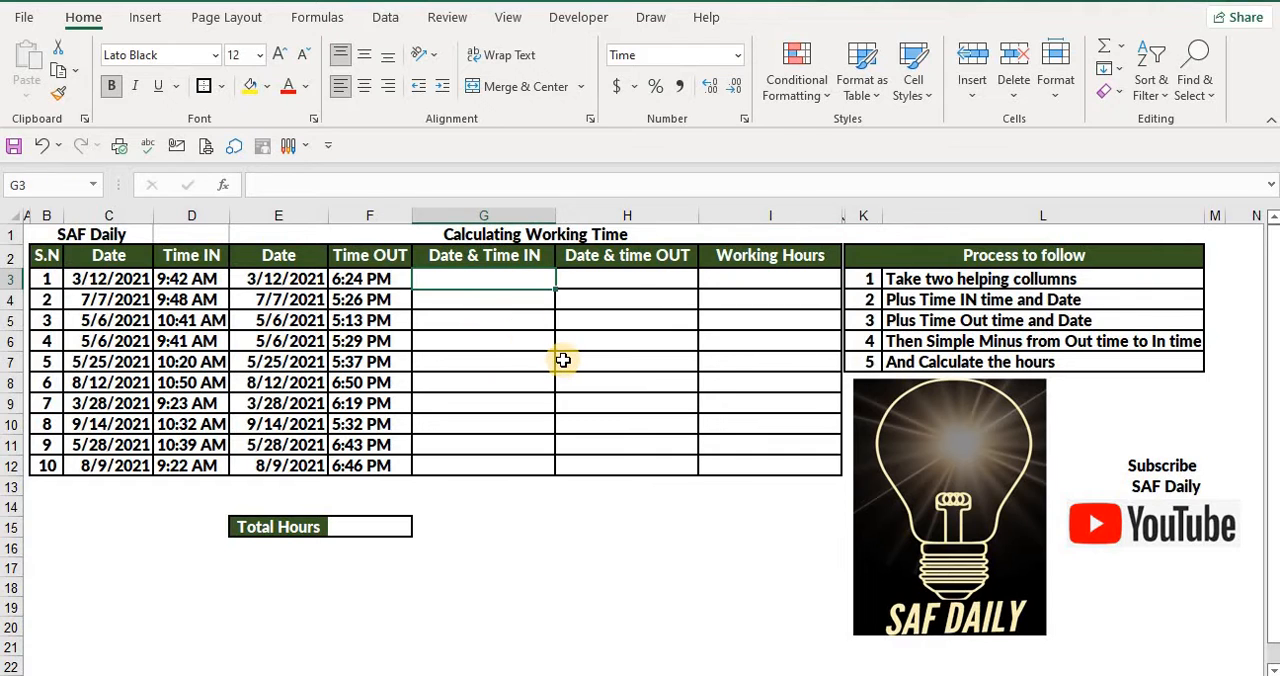
pyautogui.write('=')
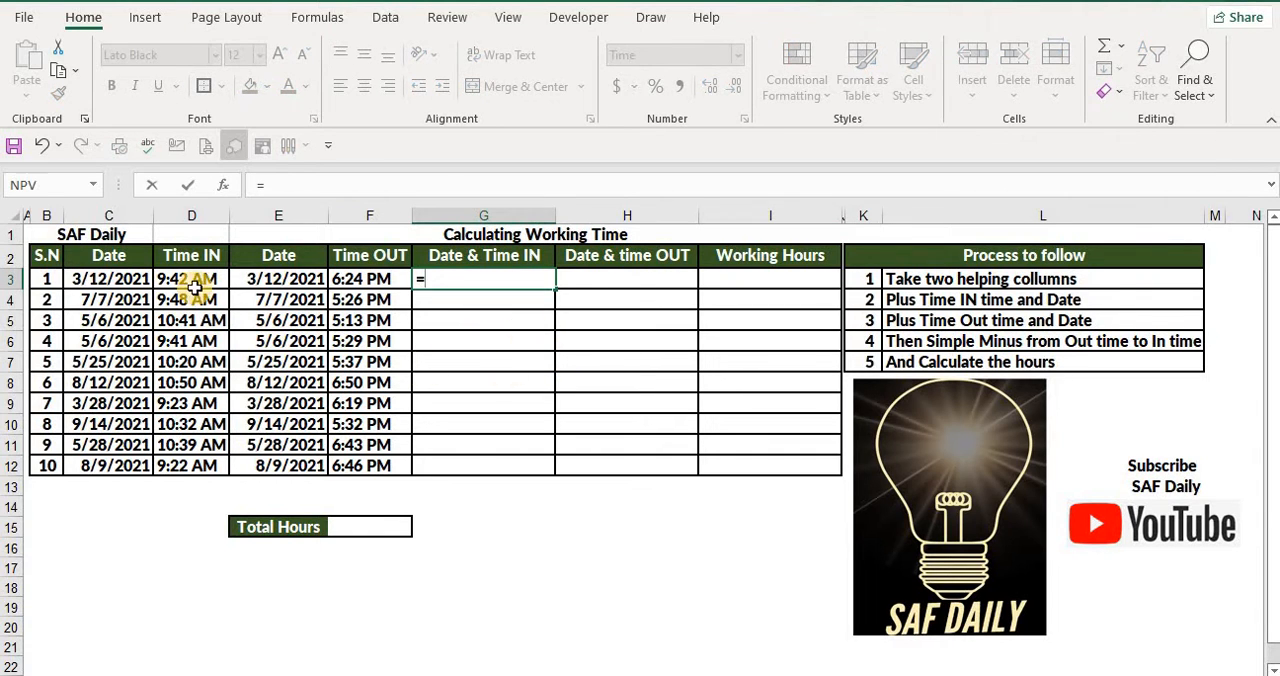
pyautogui.click(135, 280)
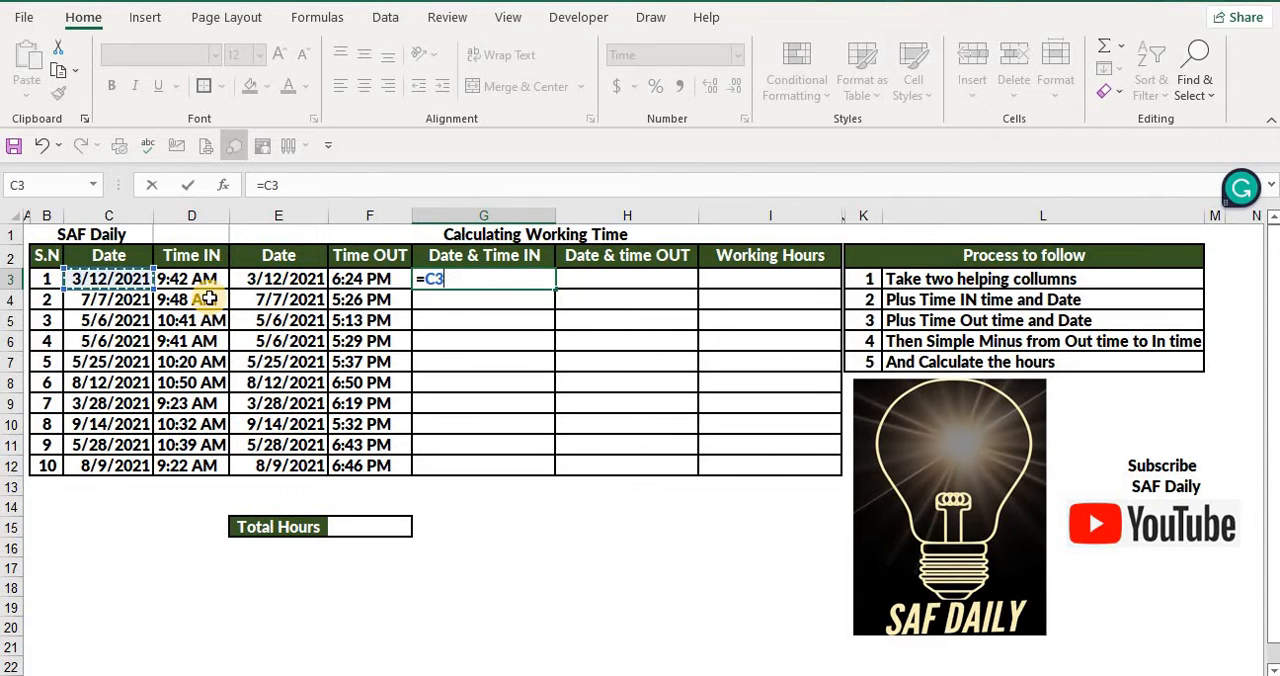
pyautogui.write('+')
pyautogui.click(200, 279)
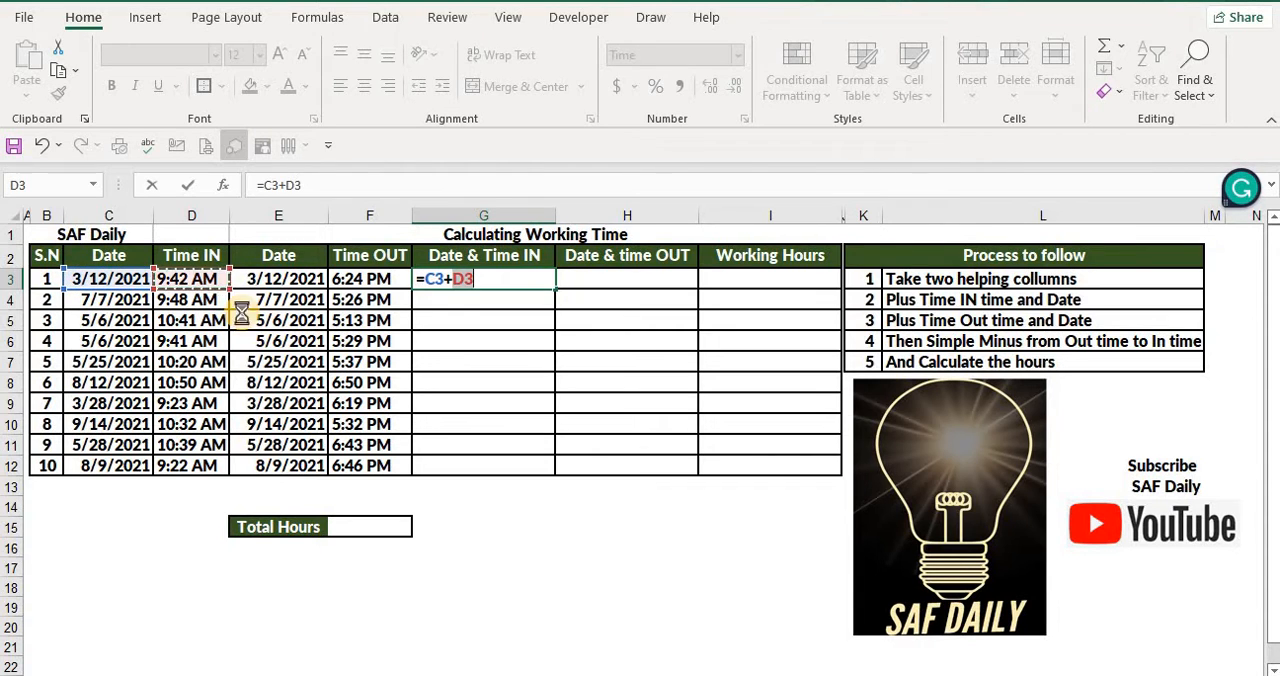
pyautogui.press('Return')
pyautogui.click(503, 280)
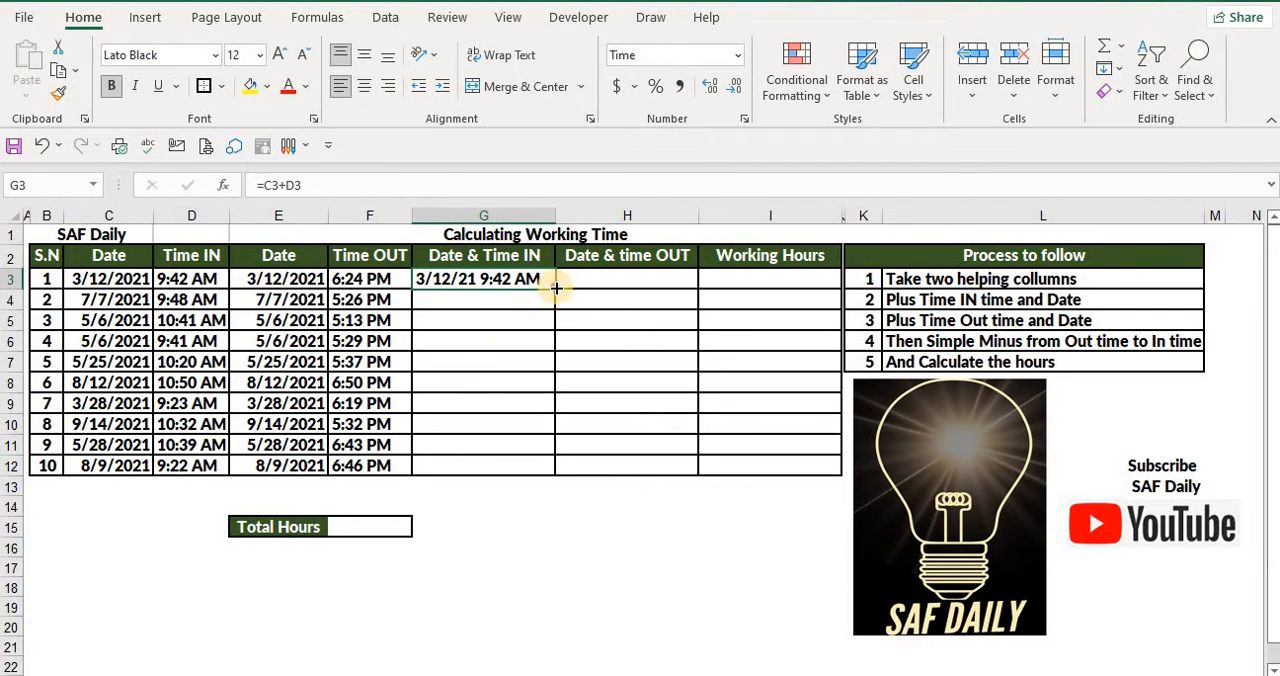
pyautogui.moveTo(555, 289); pyautogui.dragTo(548, 474)
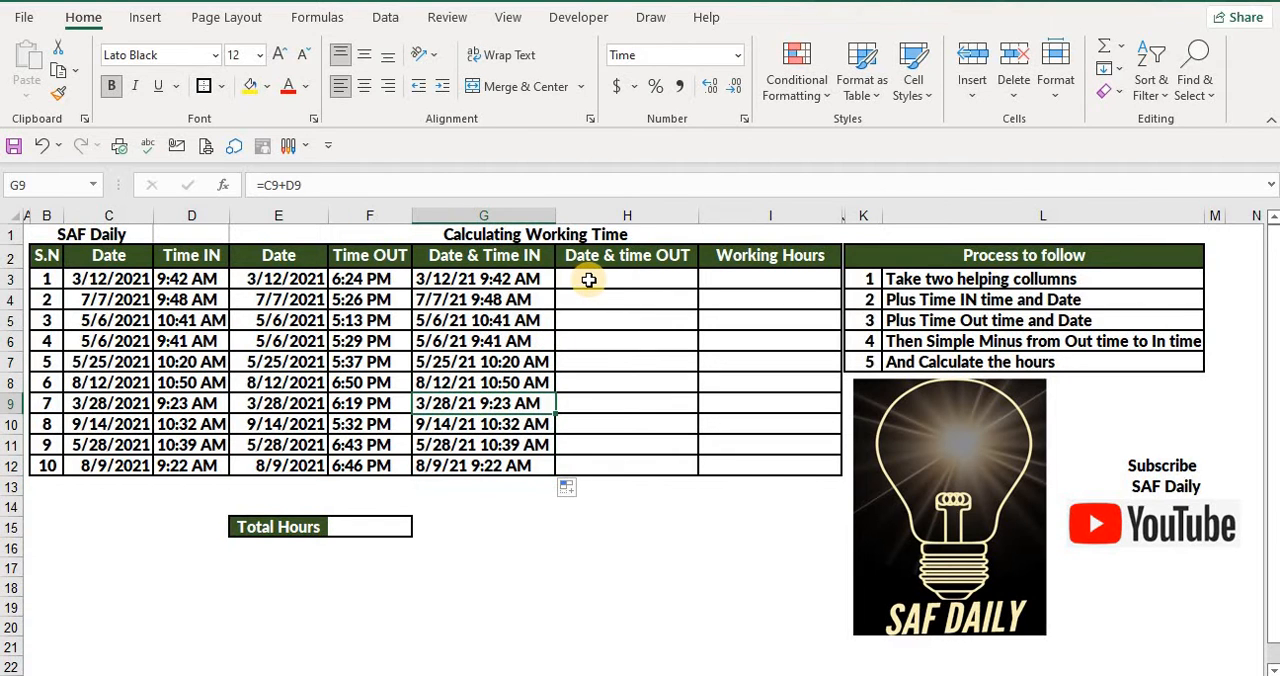
# Enter =E3+F3 in H3 to combine the date and Time OUT, and fill the formula down to H12
pyautogui.click(585, 284)
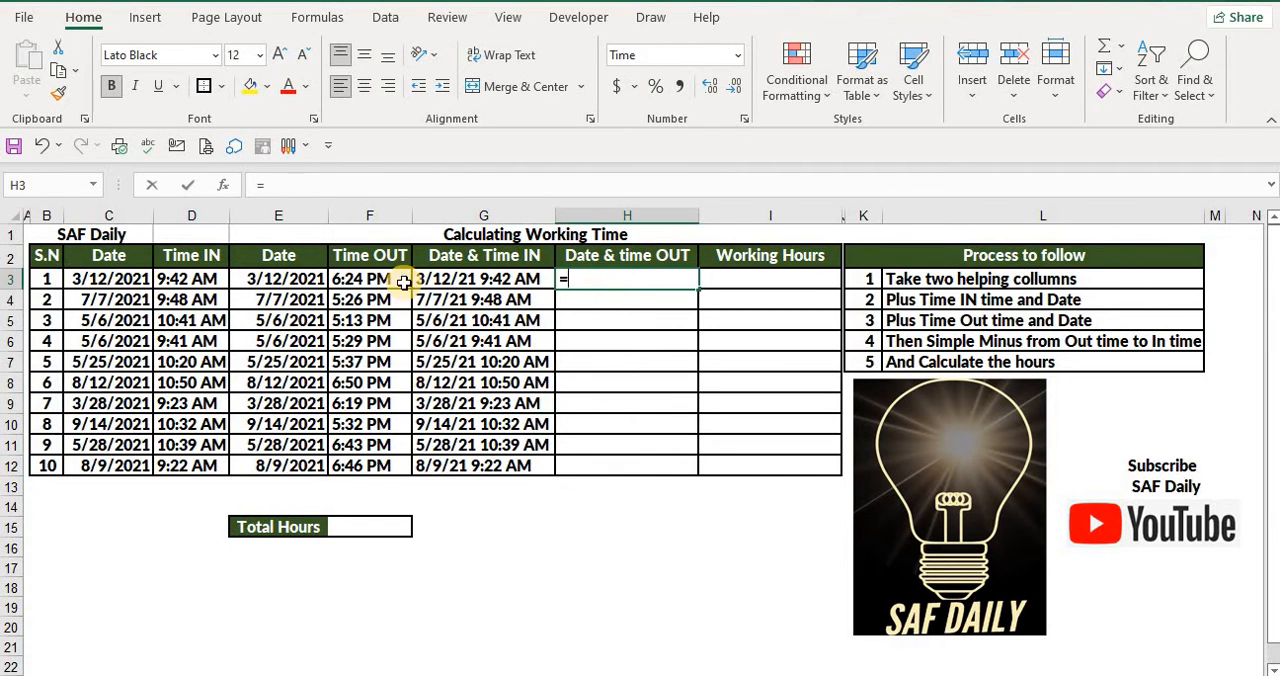
pyautogui.write('=')
pyautogui.click(294, 281)
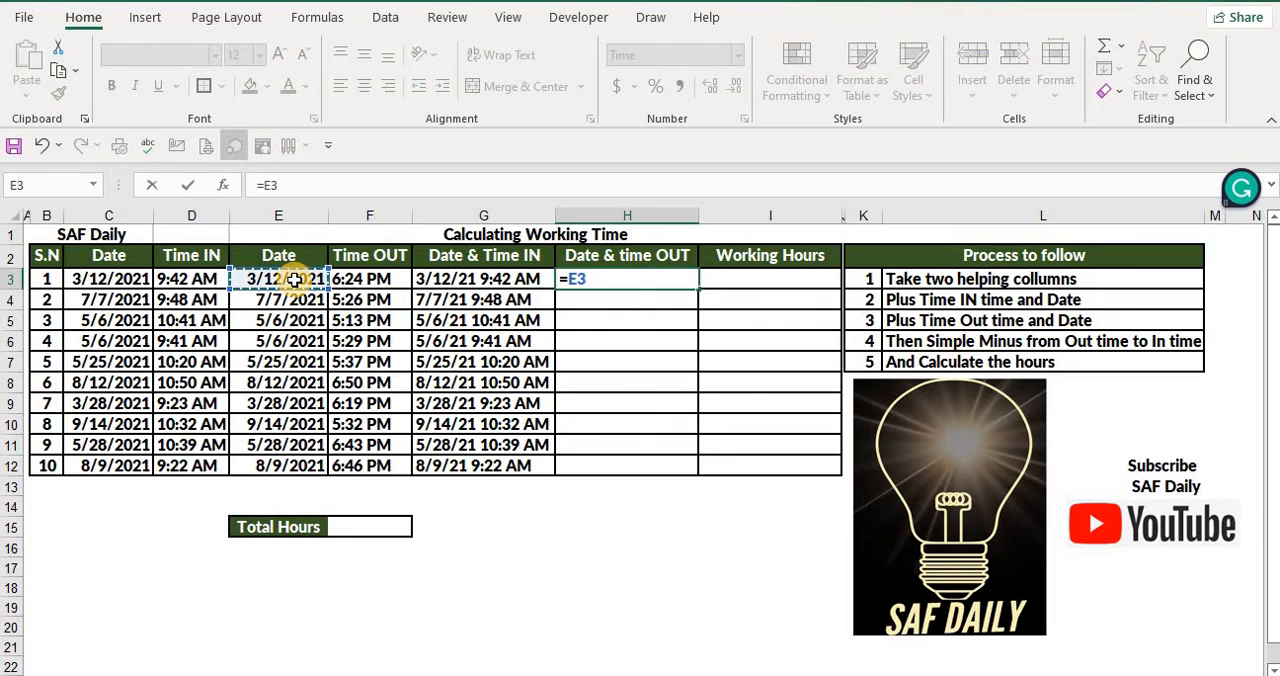
pyautogui.write('+')
pyautogui.click(372, 281)
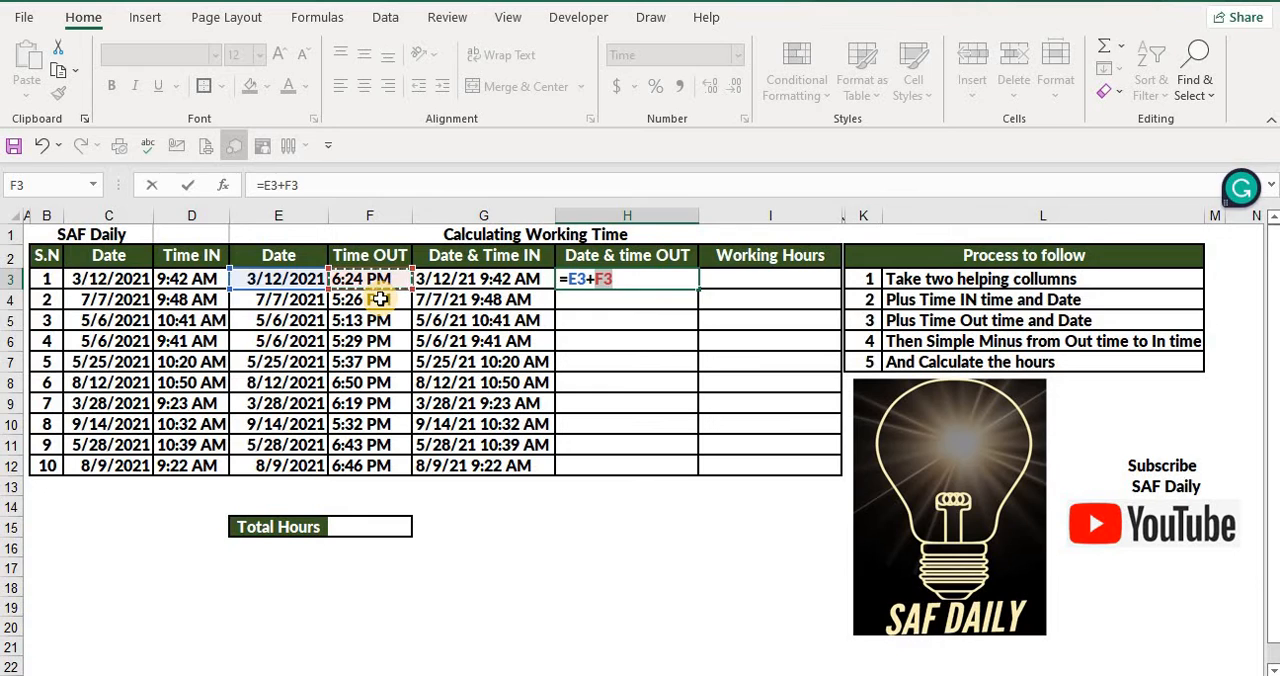
pyautogui.press('Return')
pyautogui.click(627, 279)
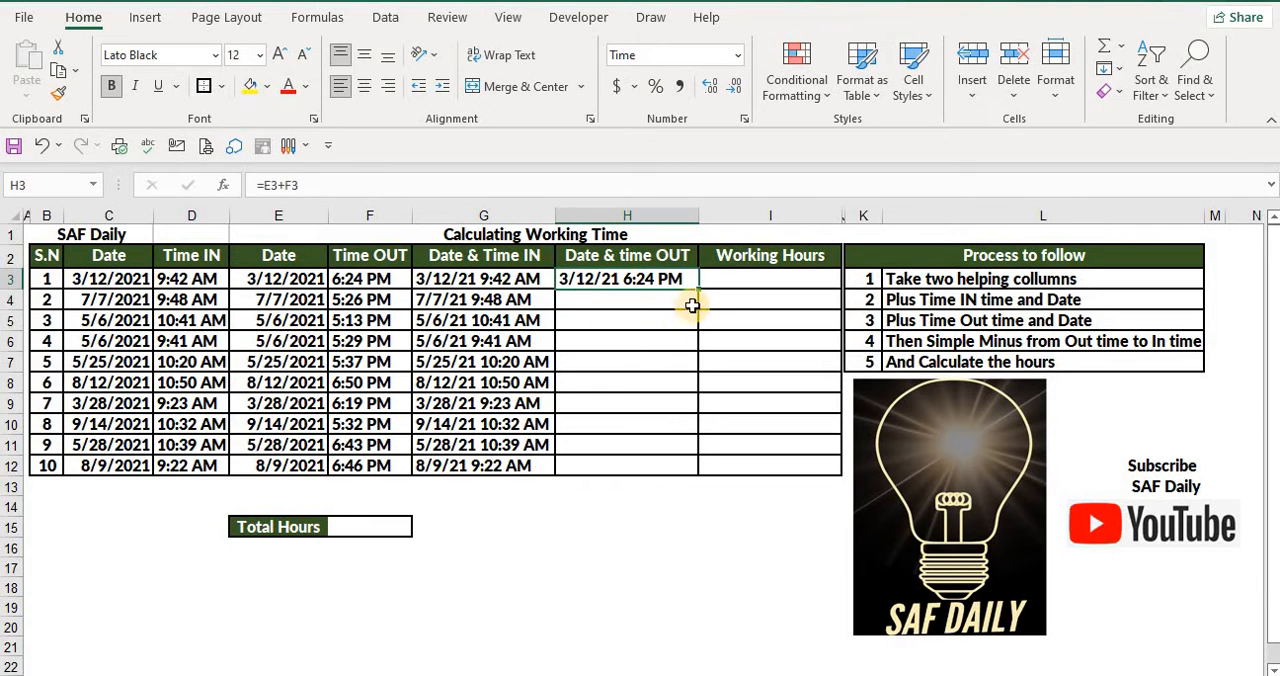
pyautogui.moveTo(698, 290); pyautogui.dragTo(689, 470)
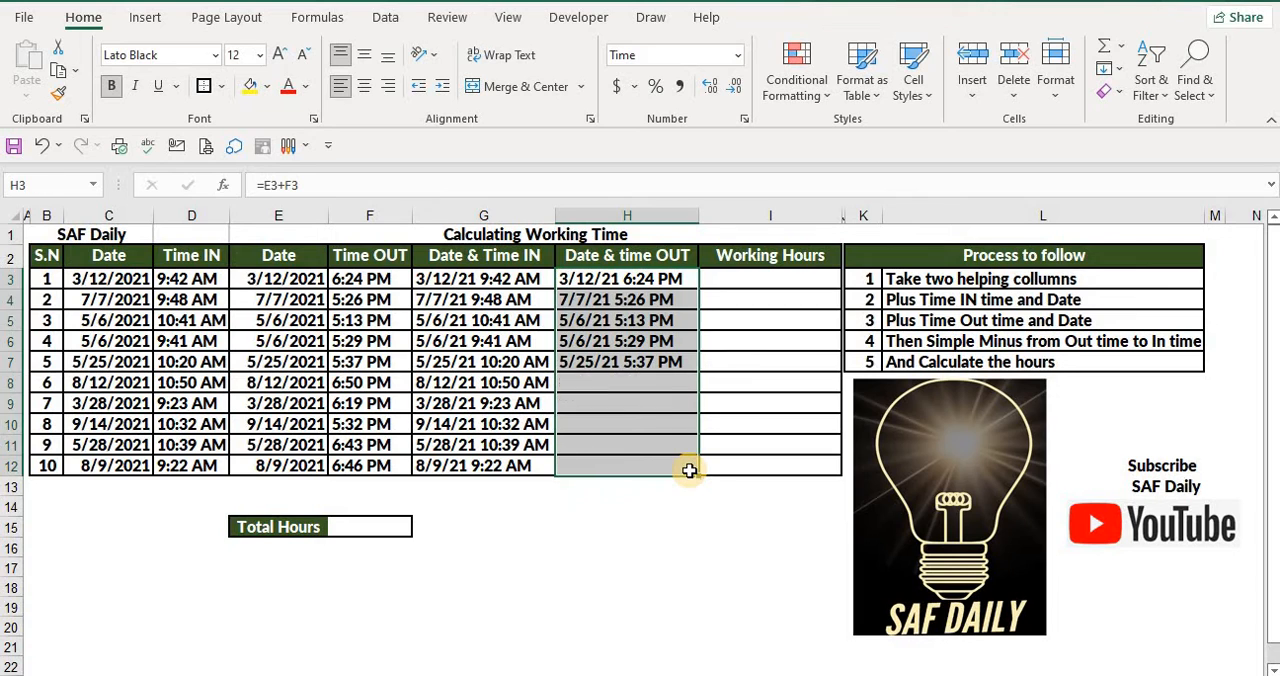
pyautogui.click(622, 382)
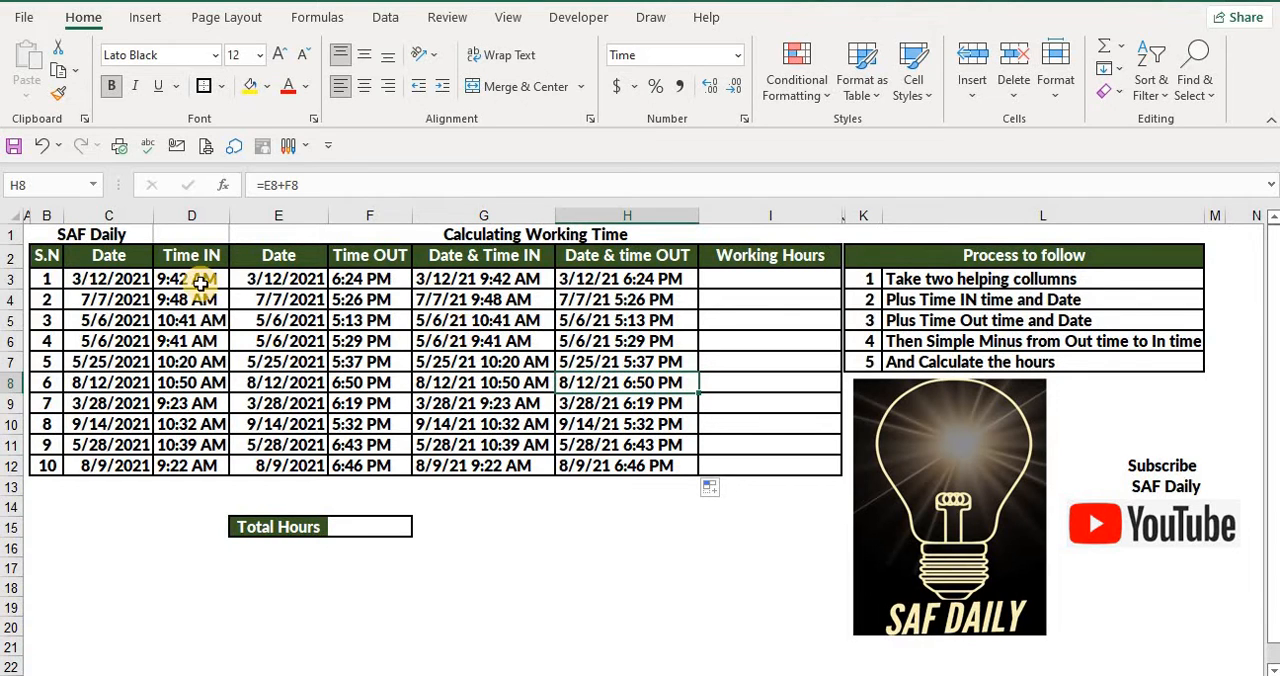
# Move the Total Hours label and its value cell from E15:F15 to H15:I15
pyautogui.click(286, 528)
pyautogui.moveTo(350, 542); pyautogui.dragTo(354, 528)
pyautogui.moveTo(256, 525); pyautogui.dragTo(346, 532)
pyautogui.hotkey('ctrl', 'c')
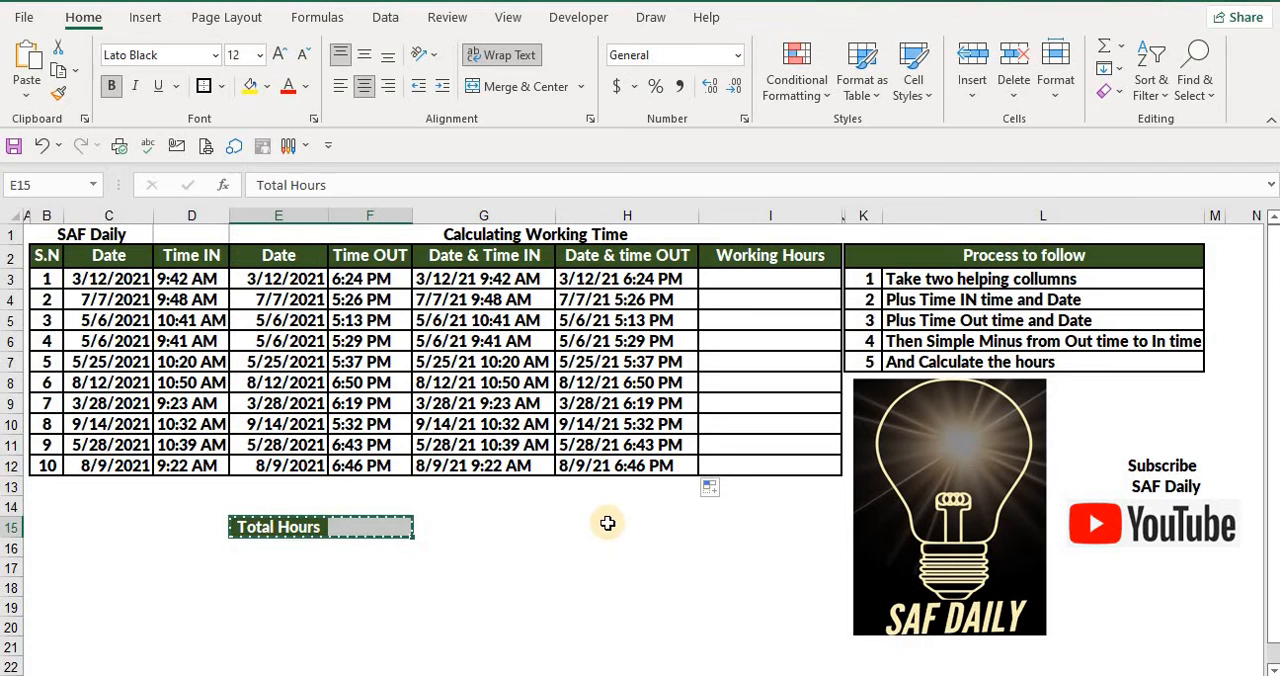
pyautogui.click(607, 528)
pyautogui.press('Return')
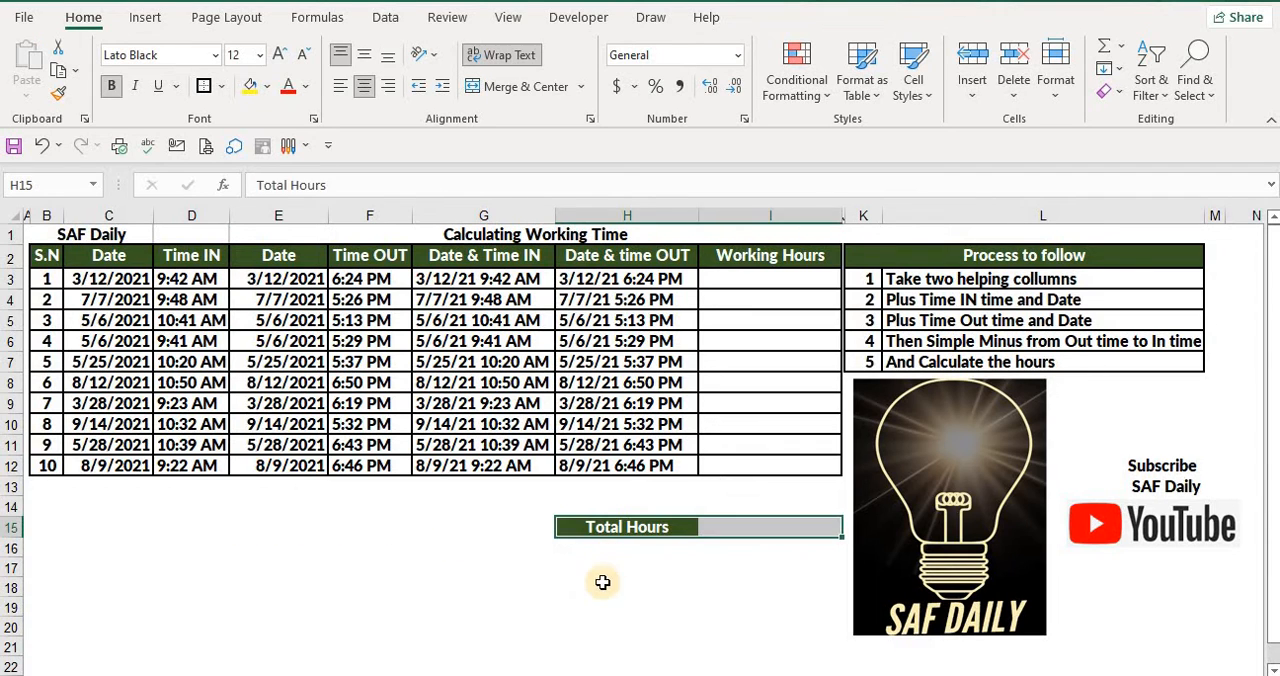
pyautogui.click(602, 582)
# Enter =SUM(I3:I12) in the Total Hours cell I15 to total the Working Hours column
pyautogui.click(789, 528)
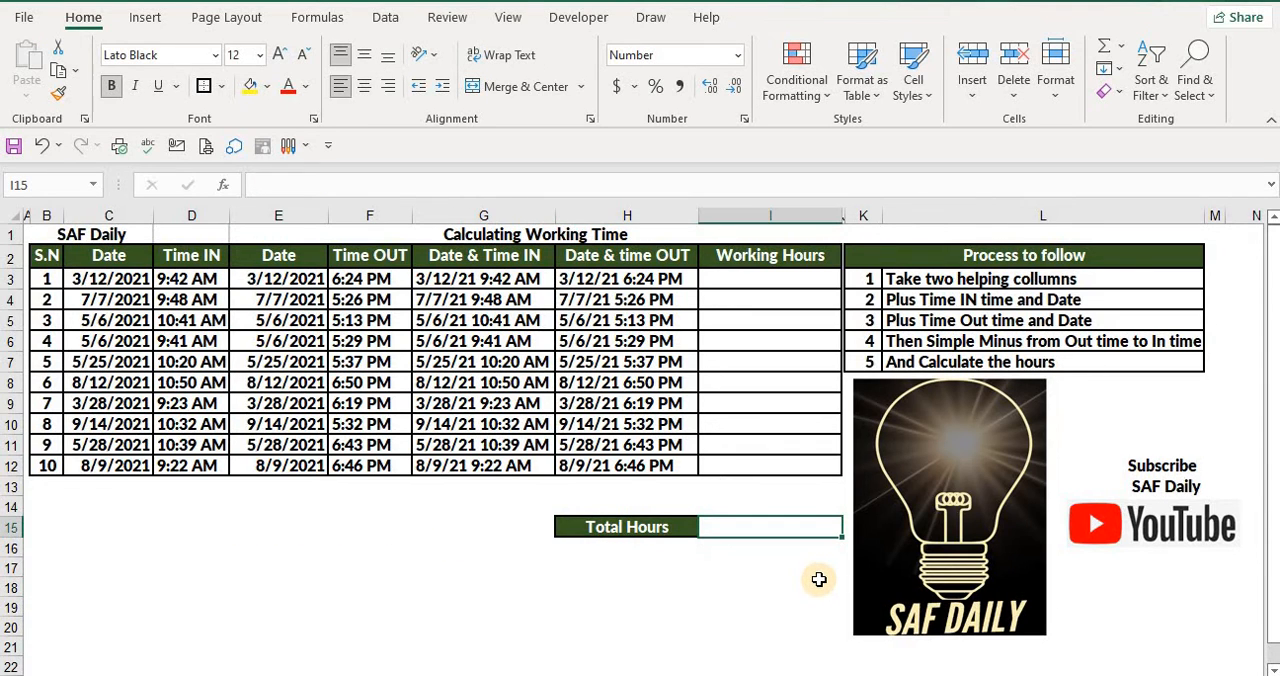
pyautogui.click(1106, 52)
pyautogui.moveTo(743, 285); pyautogui.dragTo(746, 476)
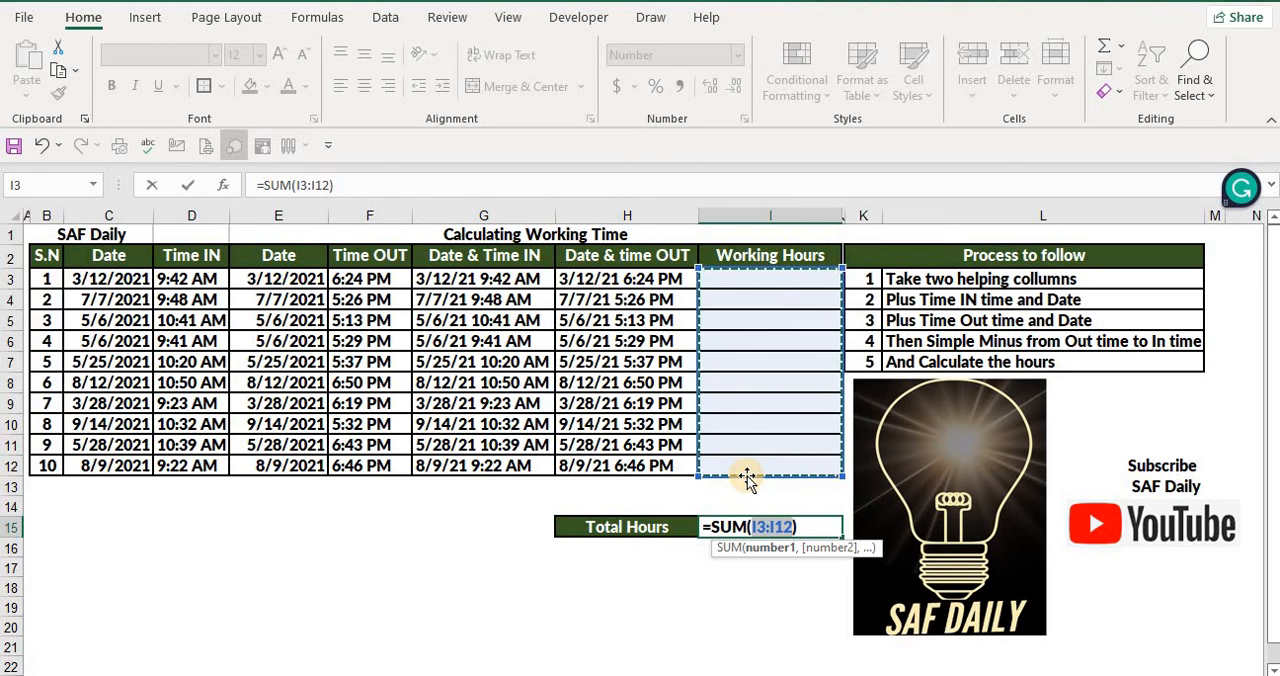
pyautogui.press('Return')
# Calculate the Working Hours with =H3-G3 in I3 and fill the formula down to I12
pyautogui.click(742, 277)
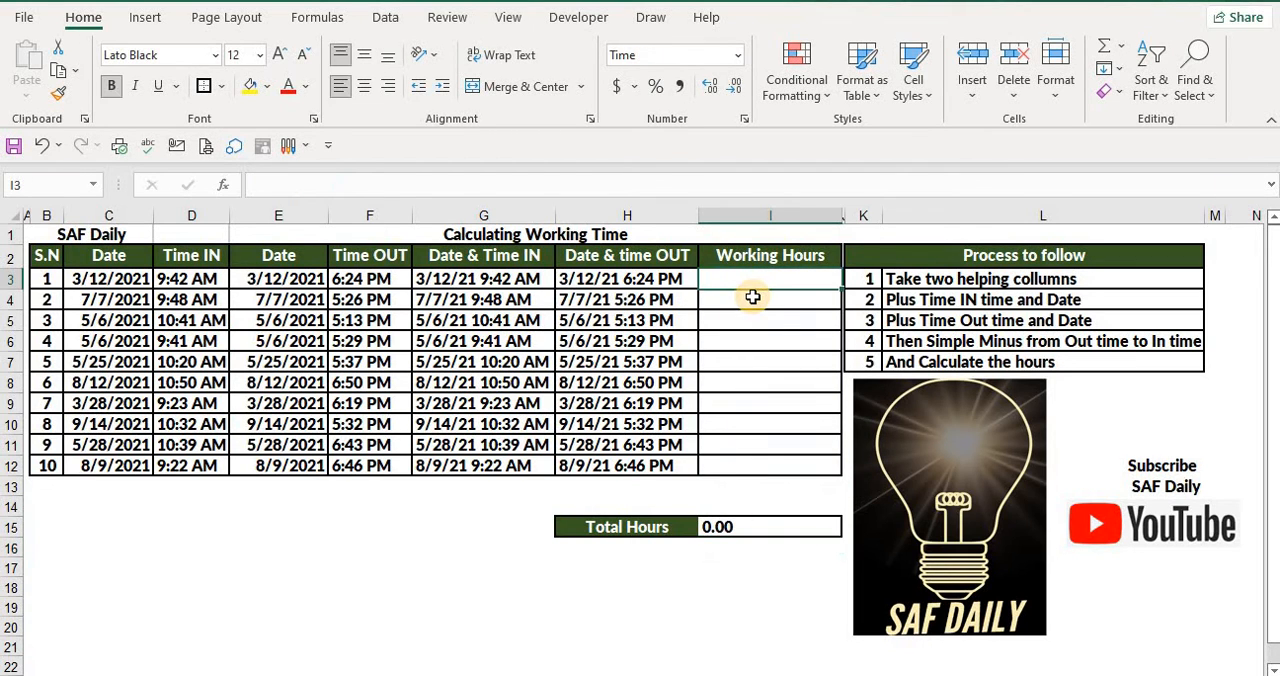
pyautogui.write('=')
pyautogui.click(650, 283)
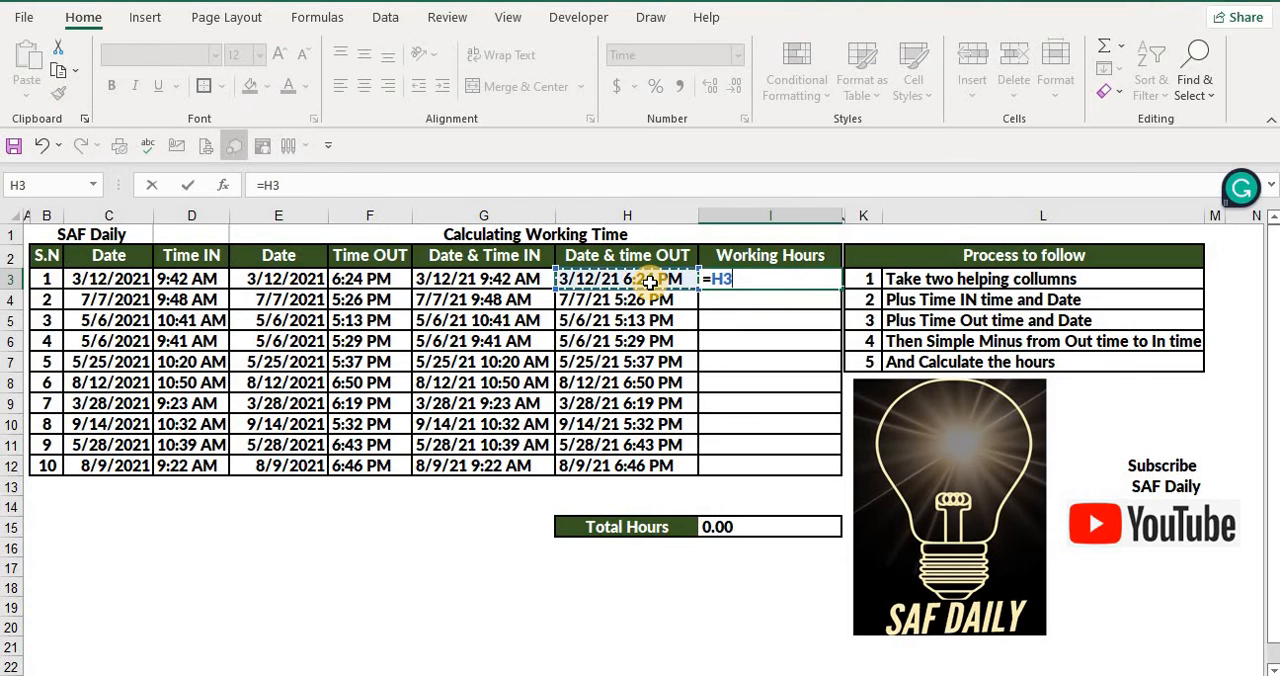
pyautogui.write('-')
pyautogui.click(476, 283)
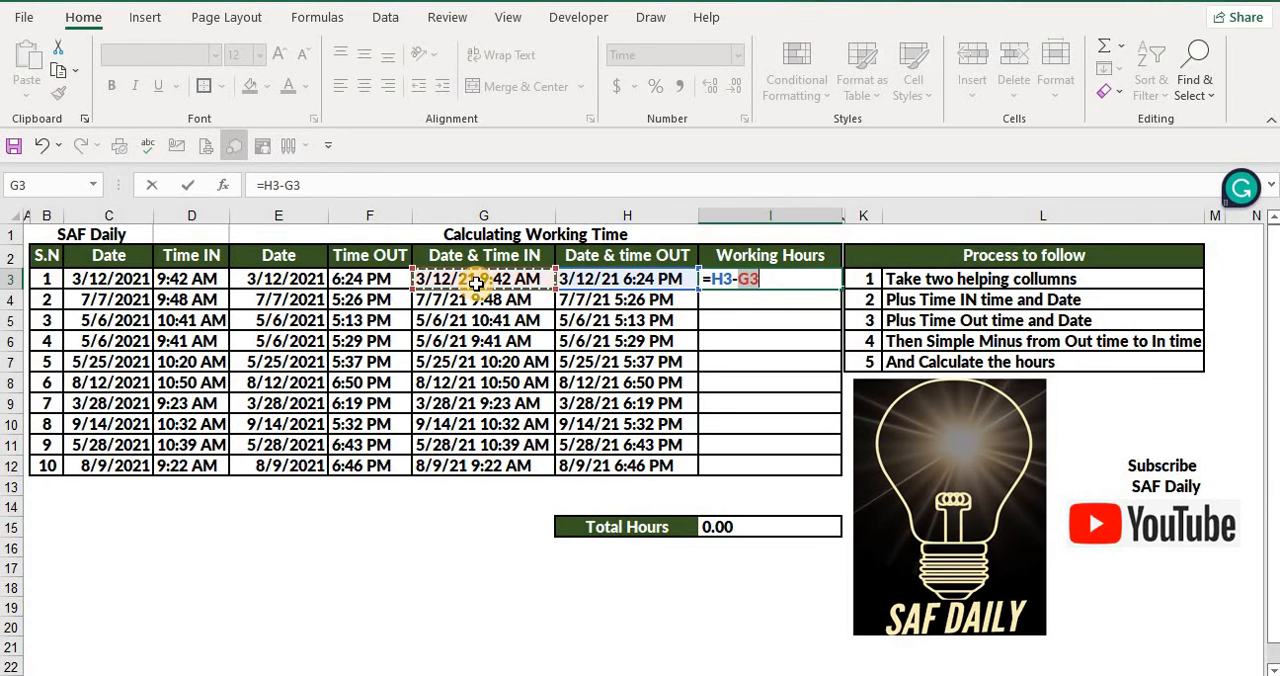
pyautogui.press('Return')
pyautogui.click(760, 280)
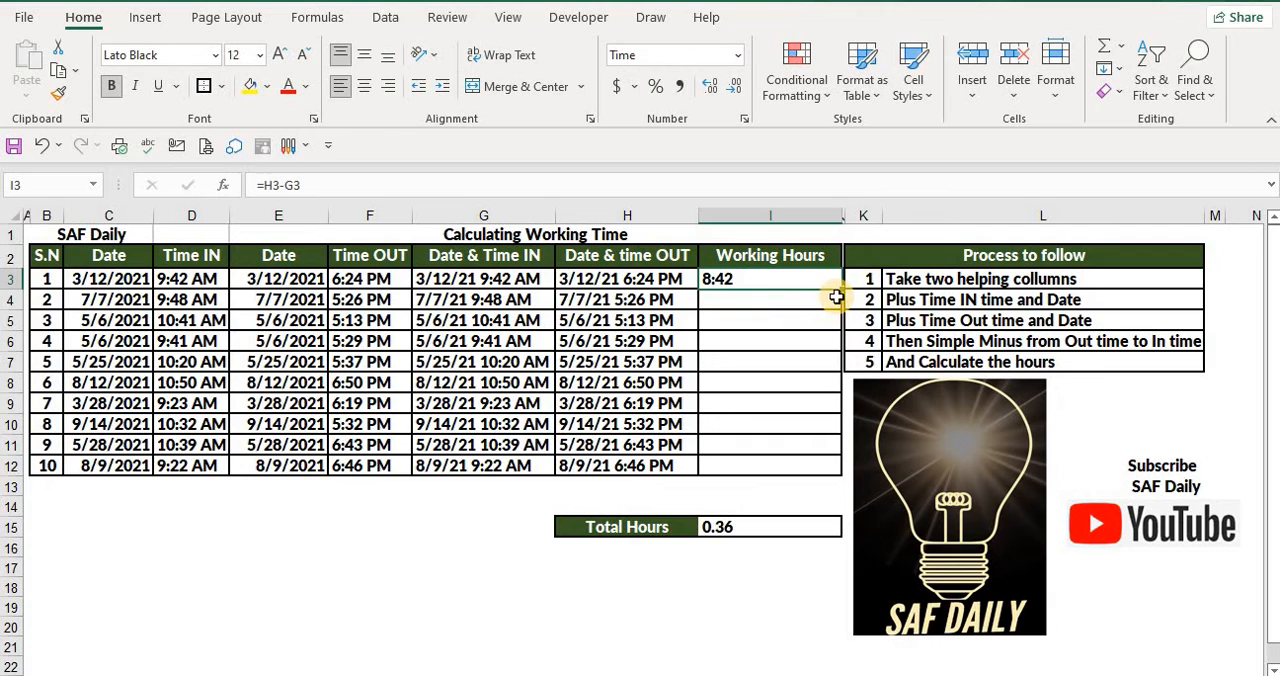
pyautogui.moveTo(841, 290); pyautogui.dragTo(834, 470)
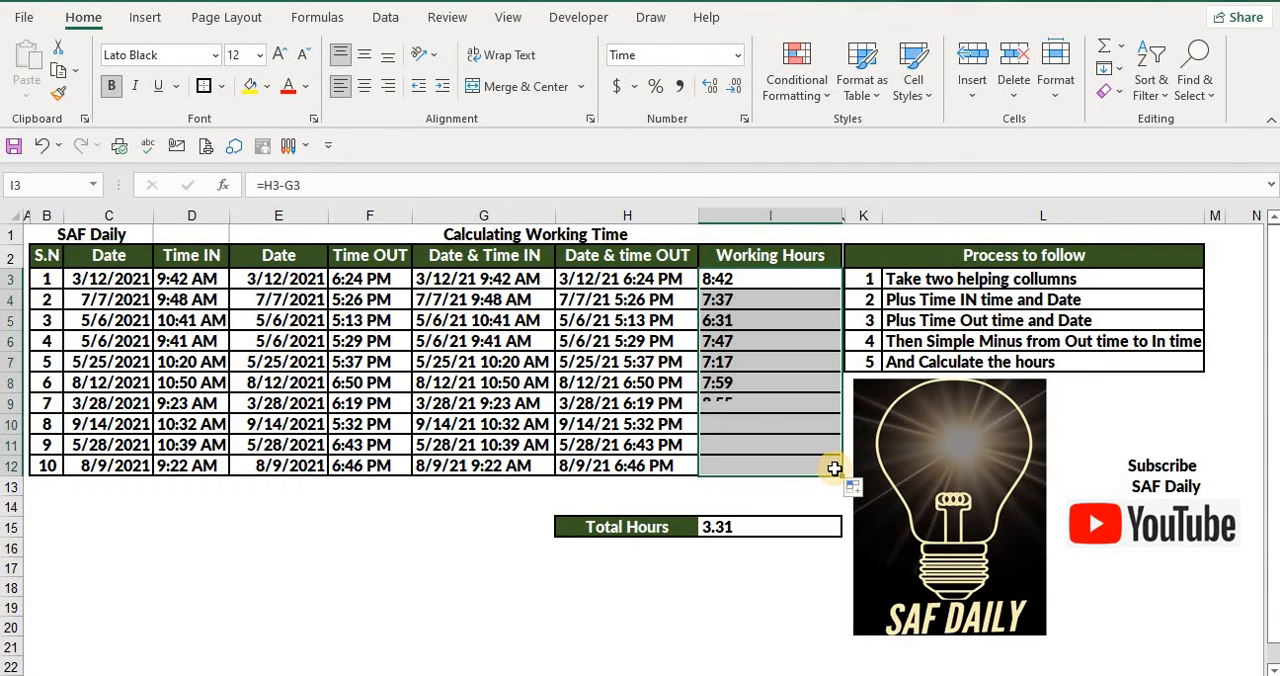
# Give the Total Hours cell I15 the custom number format [h]:mm
pyautogui.click(743, 527)
pyautogui.click(737, 566)
pyautogui.click(737, 527)
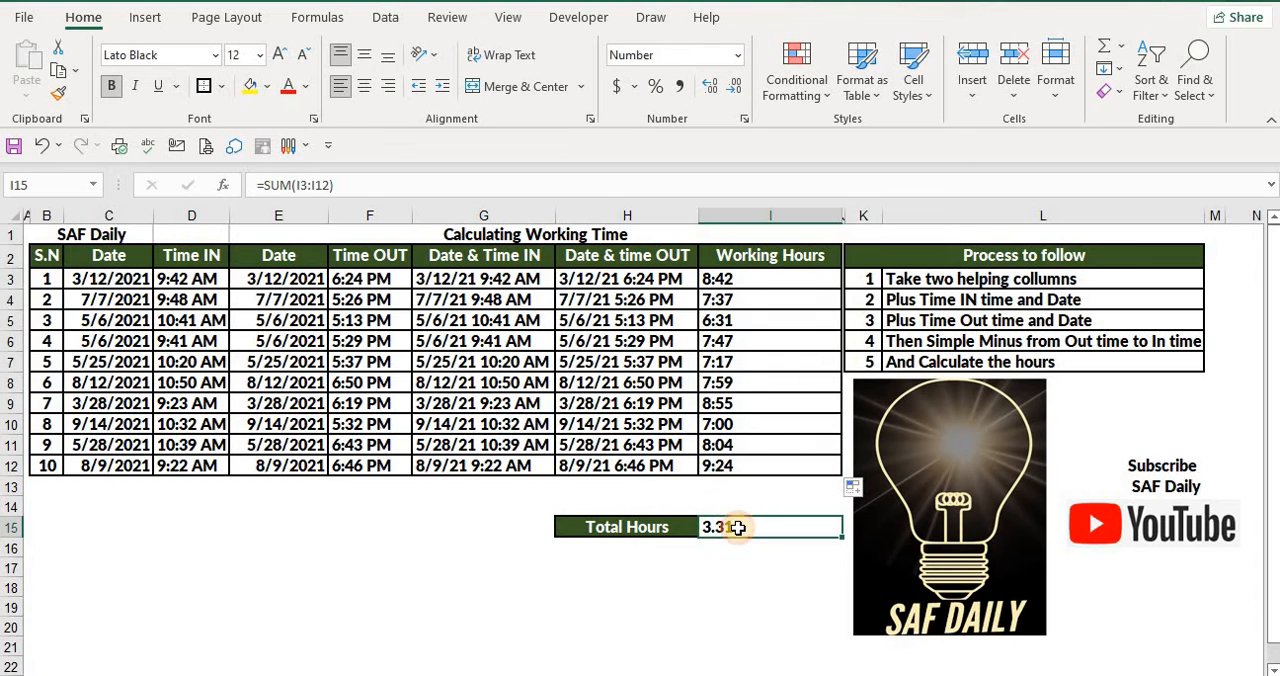
pyautogui.rightClick(737, 527)
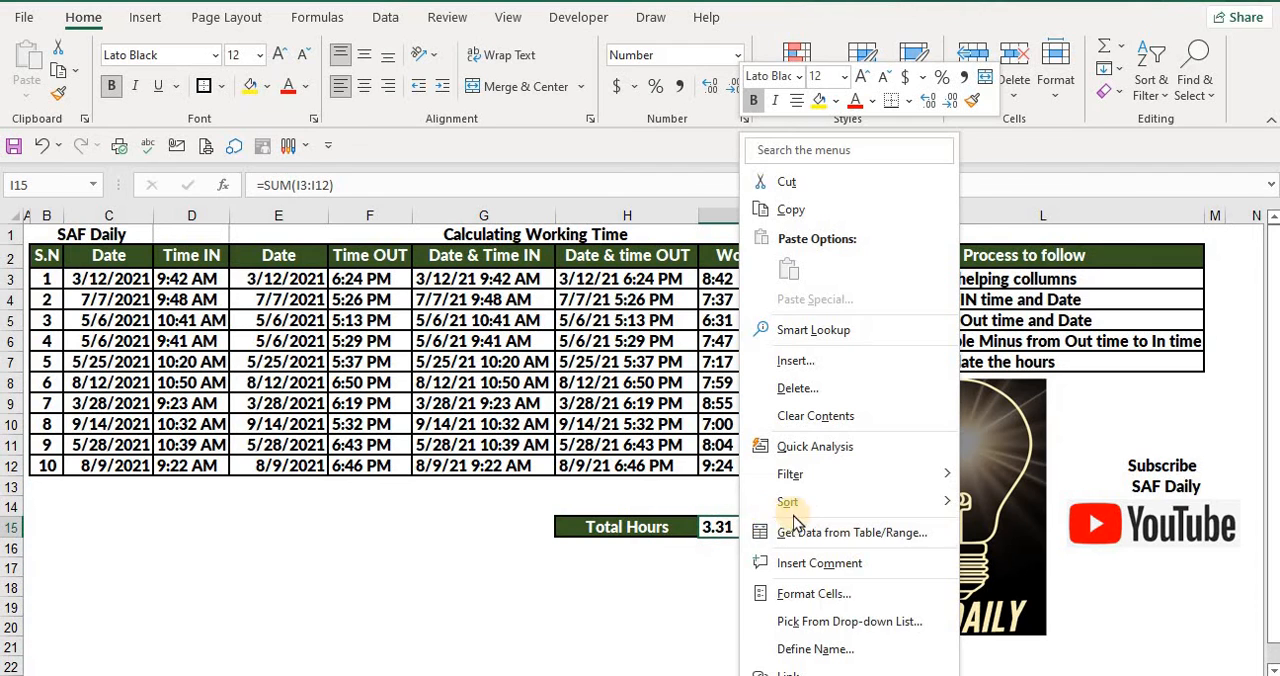
pyautogui.click(818, 597)
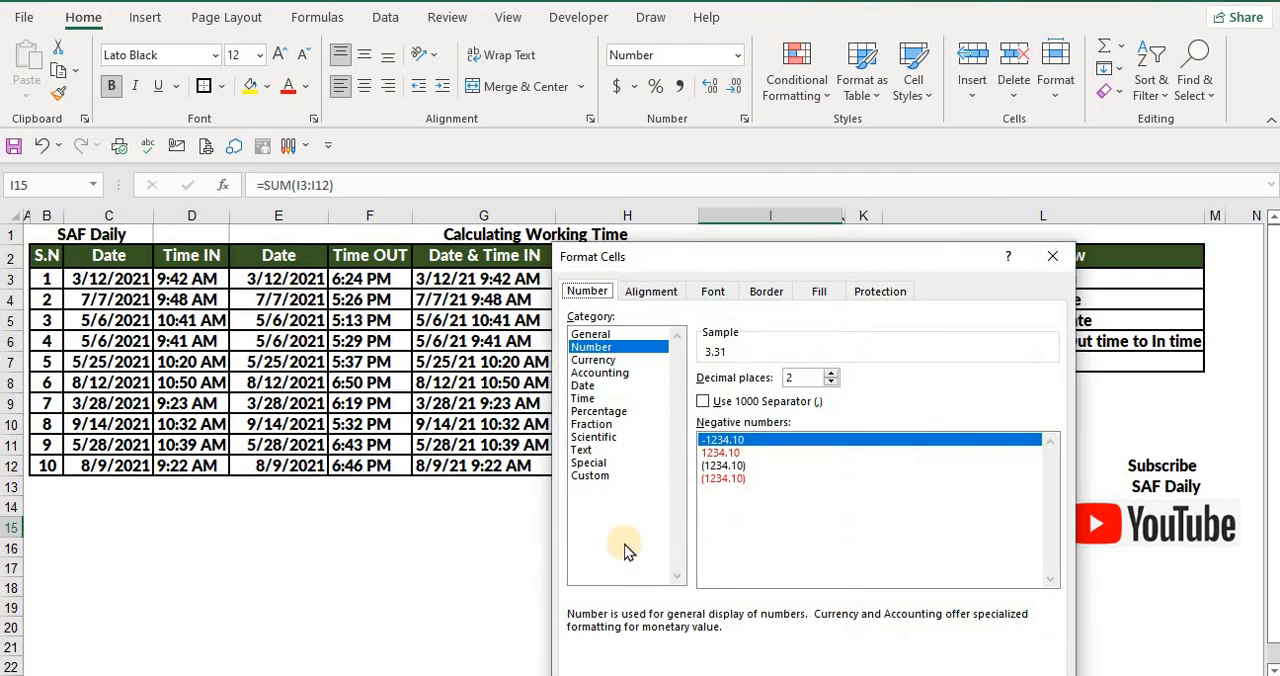
pyautogui.click(590, 475)
pyautogui.moveTo(728, 393); pyautogui.dragTo(700, 392)
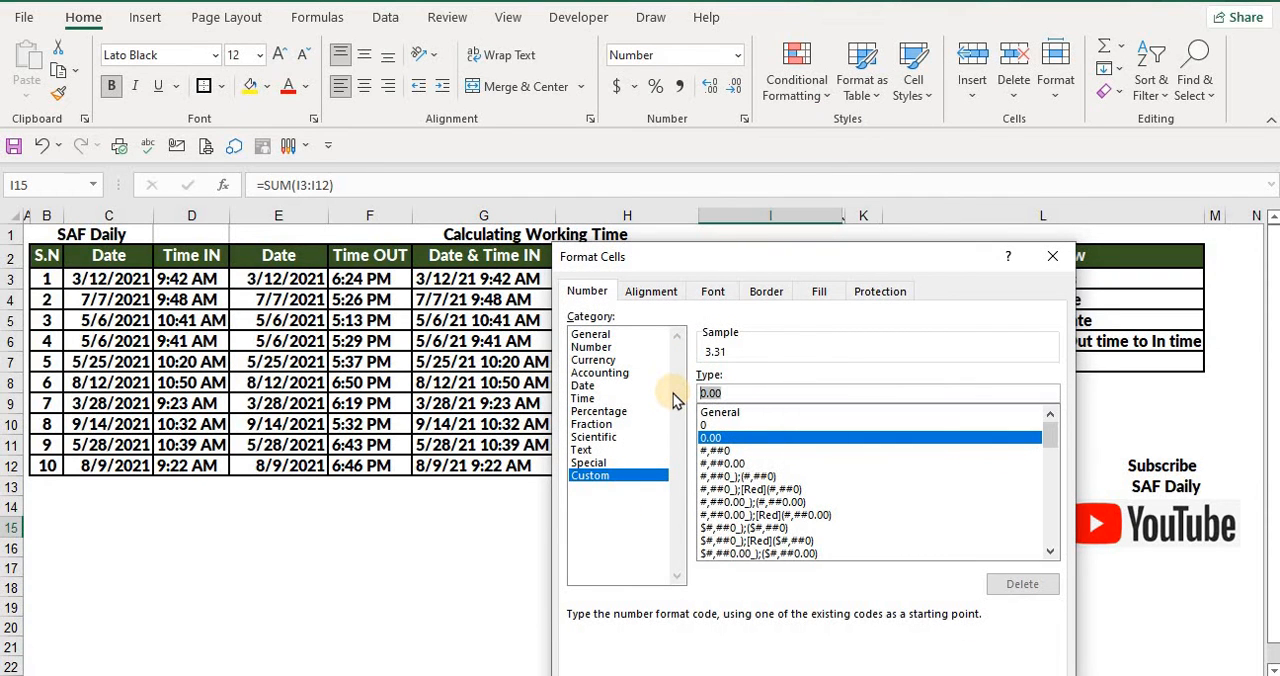
pyautogui.write('[h')
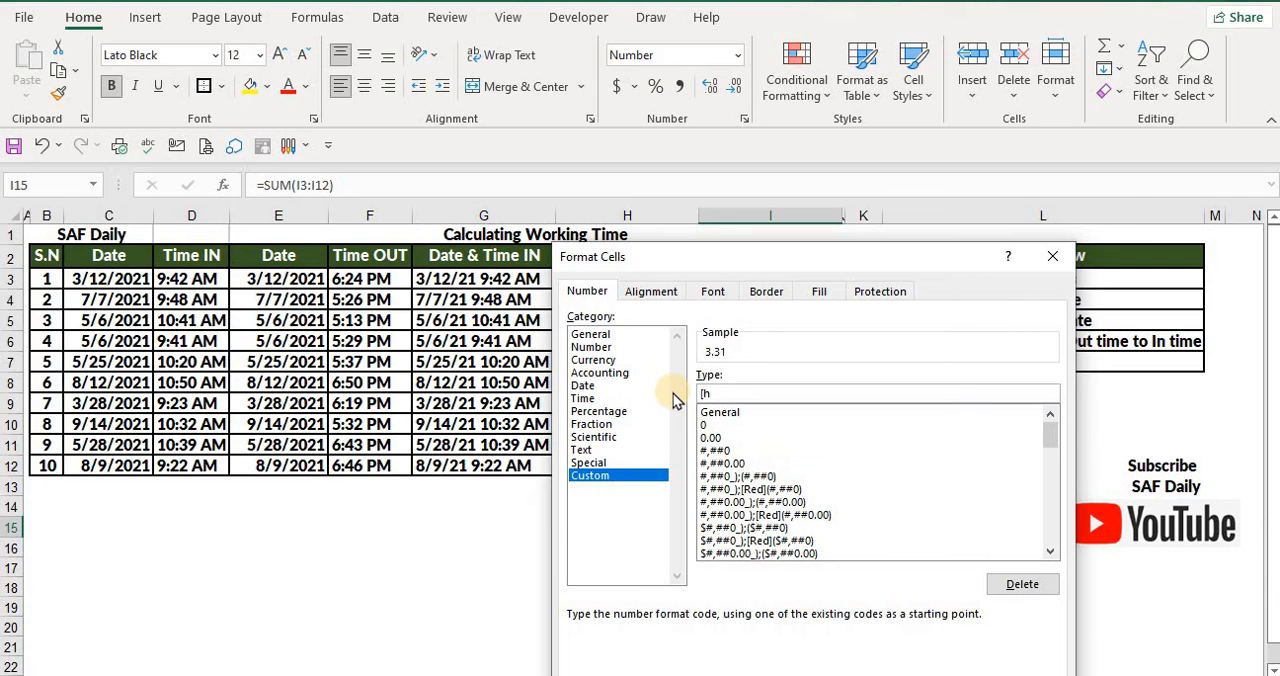
pyautogui.write(']:mm')
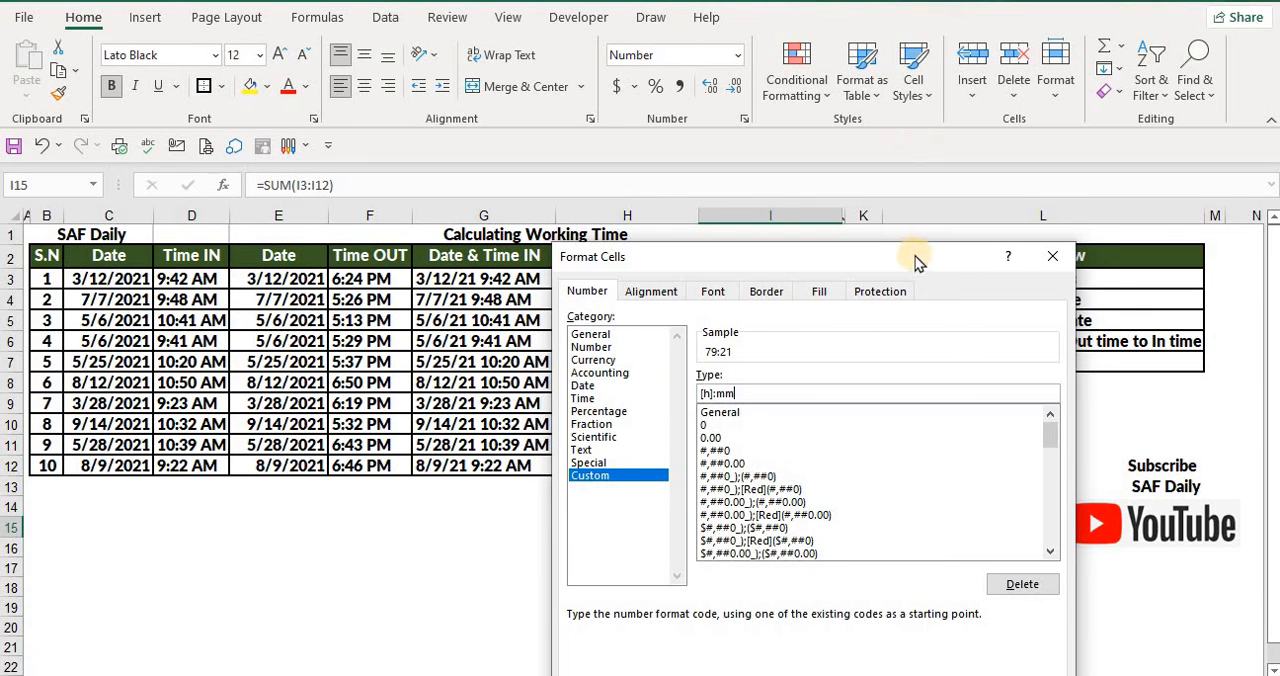
pyautogui.moveTo(915, 256); pyautogui.dragTo(733, 133)
pyautogui.click(755, 568)
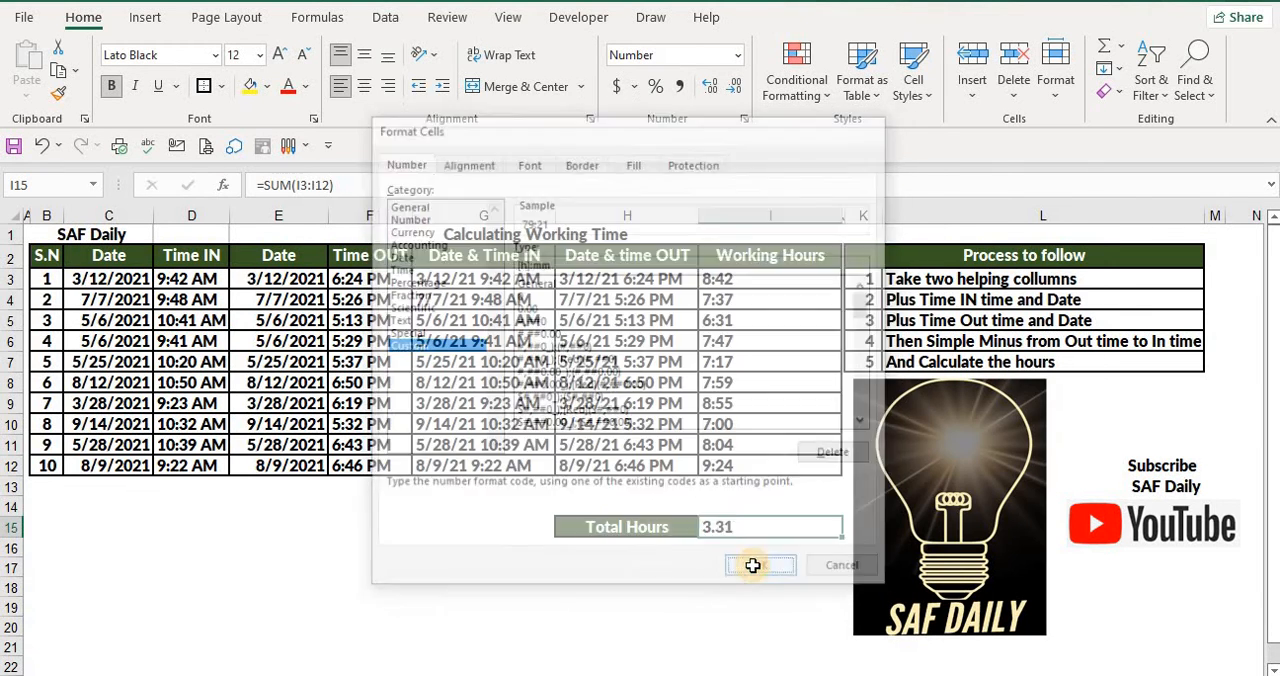